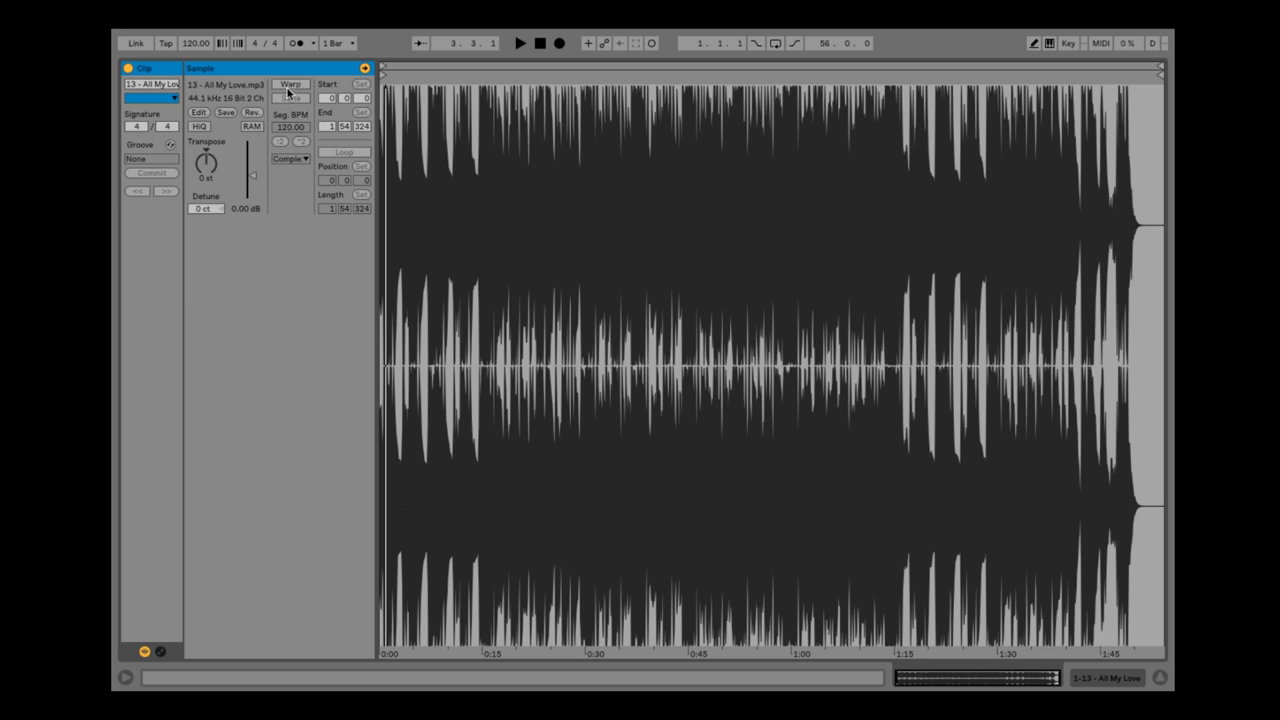
- Enable warping on the All My Love clip and set its 1.1.1 position exactly on the first downbeat transient
left_click(290, 85)
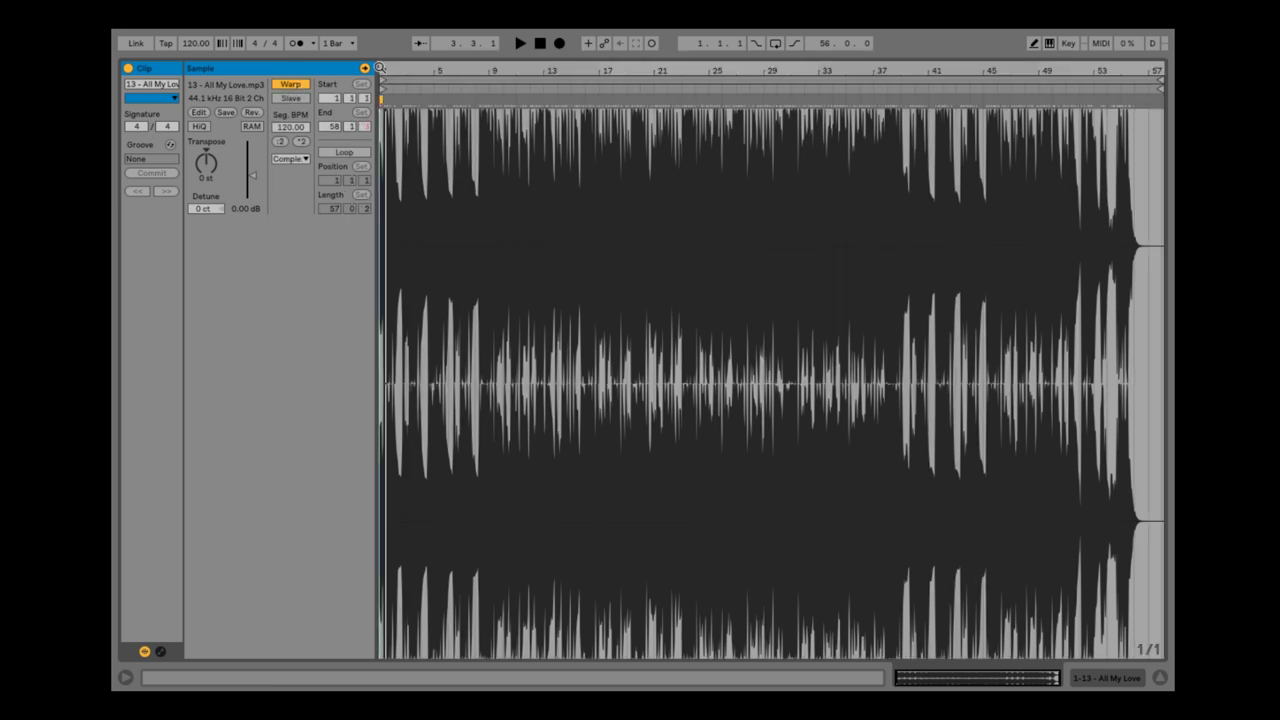
left_click_drag(380, 68, 380, 270)
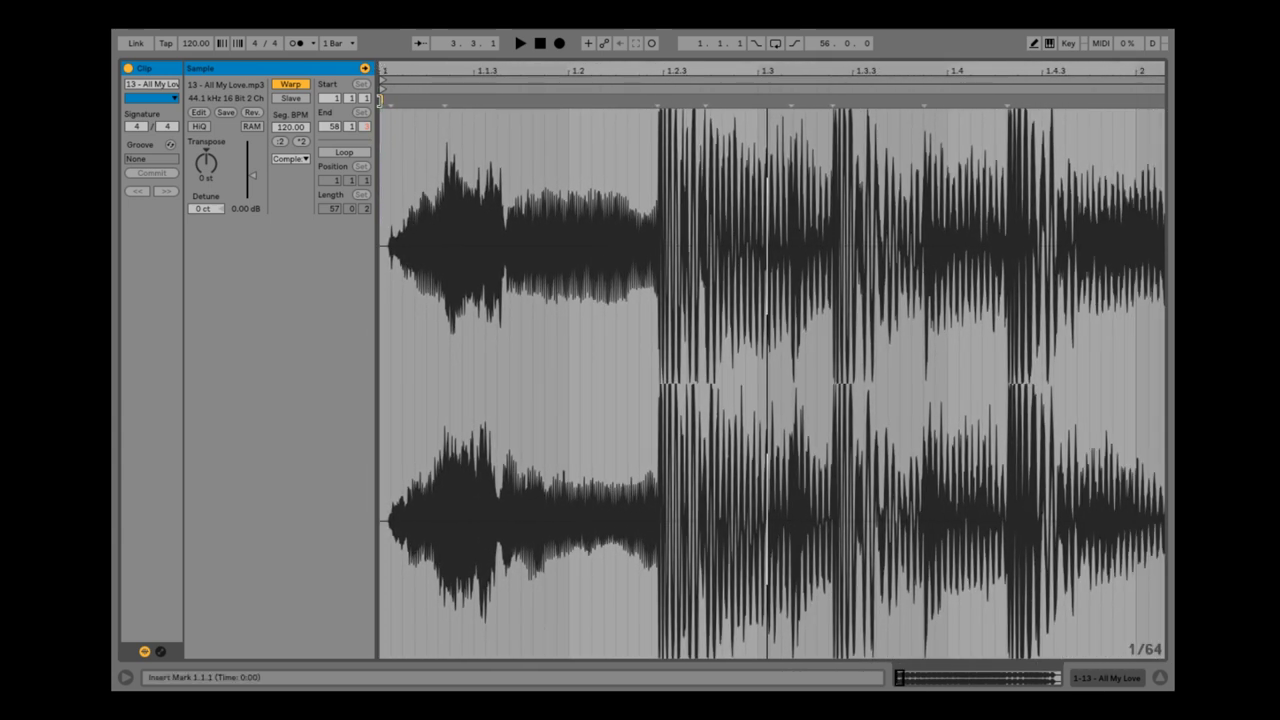
mouse_move(380, 101)
left_mouse_down()
mouse_move(214, 129)
mouse_move(187, 156)
left_mouse_up()
mouse_move(510, 75)
left_mouse_down()
mouse_move(515, 103)
mouse_move(493, 108)
left_mouse_up()
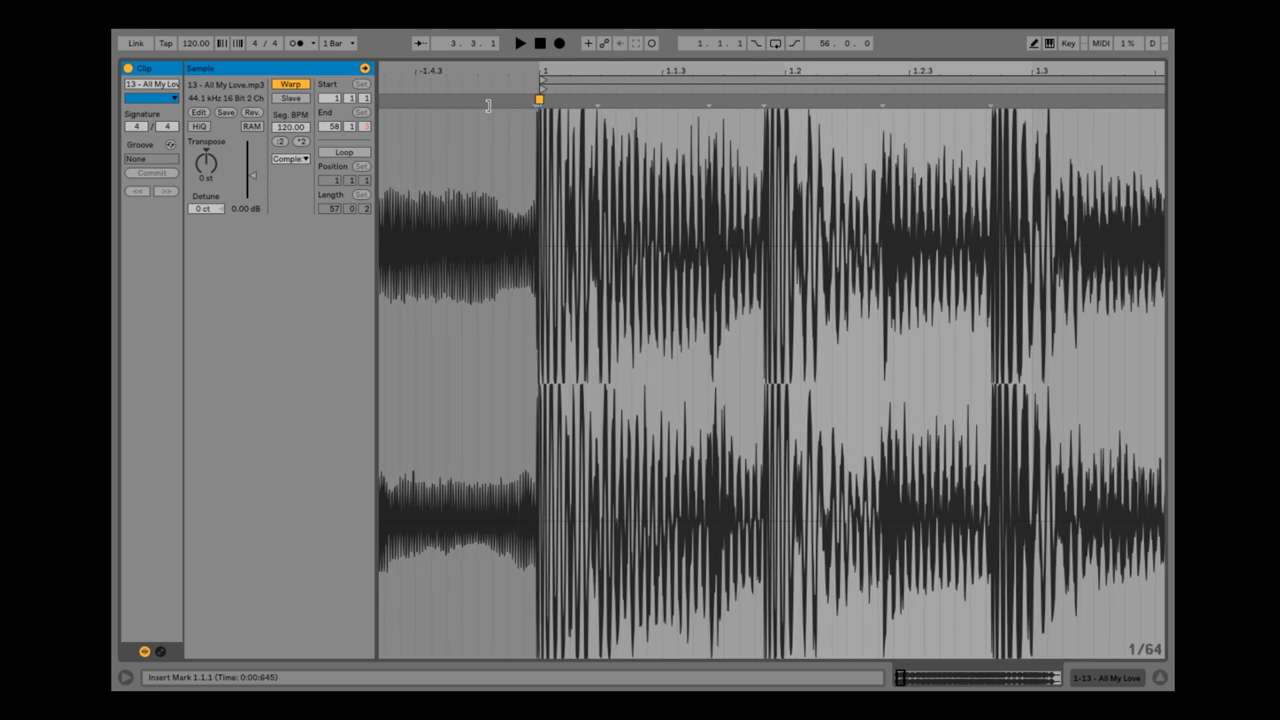
mouse_move(545, 68)
left_mouse_down()
mouse_move(547, 103)
mouse_move(540, 66)
mouse_move(562, 99)
mouse_move(576, 99)
mouse_move(590, 68)
left_mouse_up()
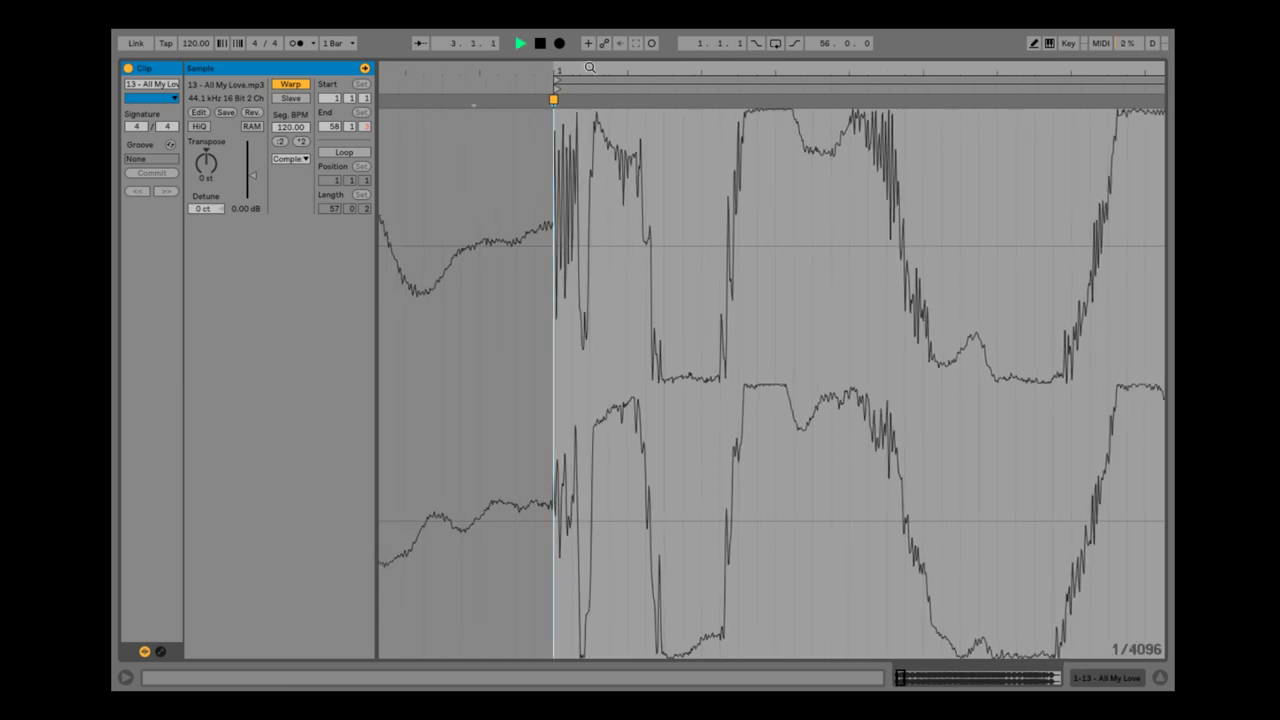
left_click_drag(590, 68, 590, 64)
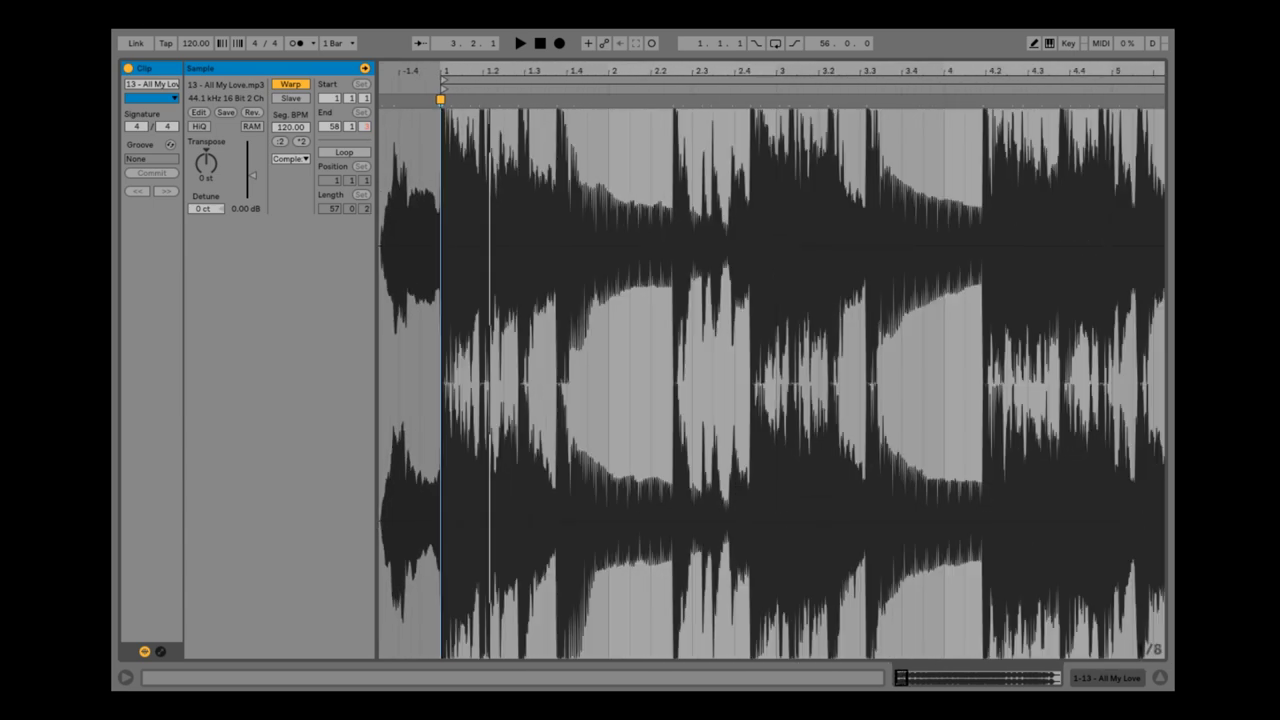
- Set the All My Love clip's segment BPM to 130.00 and play it to check the beats against the grid
left_click_drag(441, 67, 445, 68)
key("space")
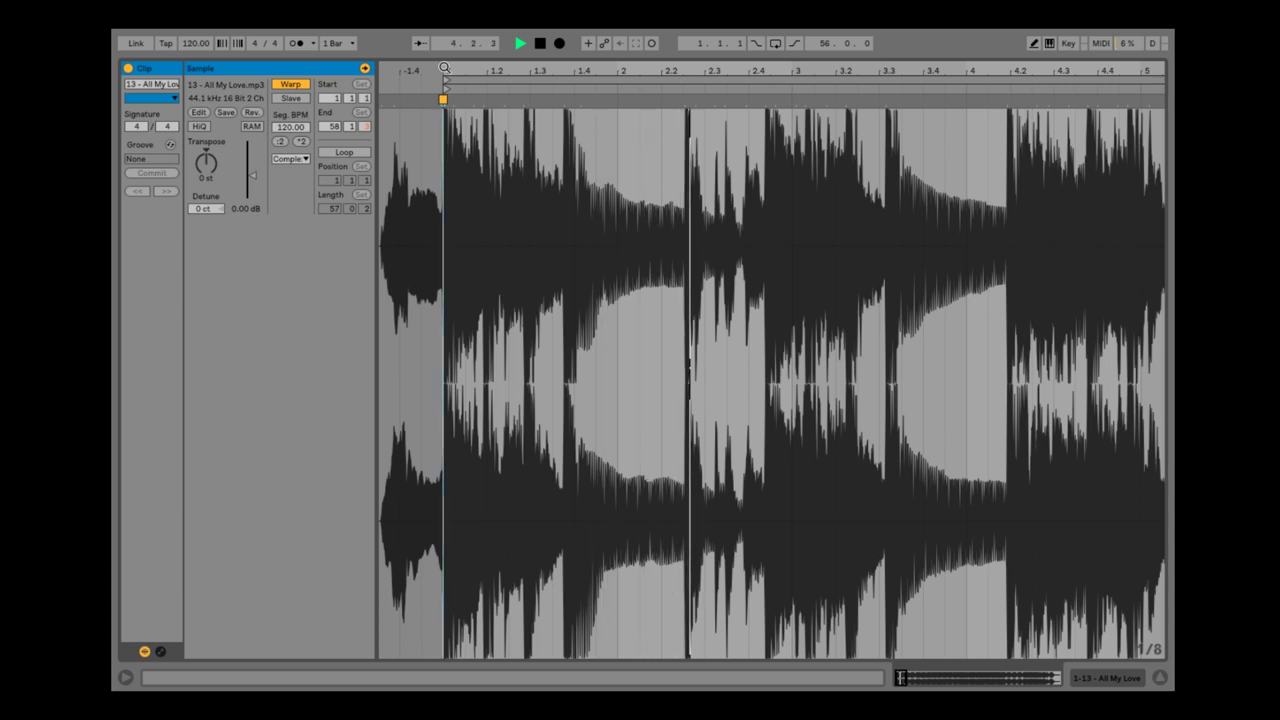
key("space")
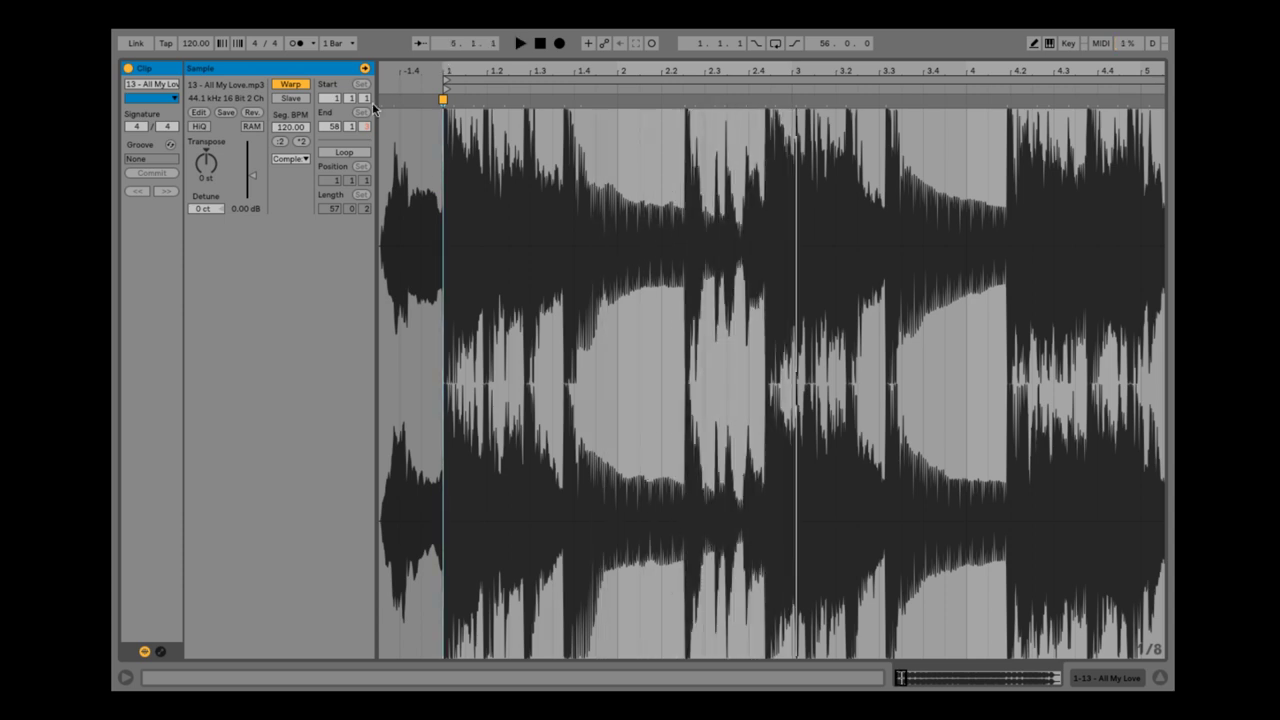
left_click_drag(291, 127, 291, 116)
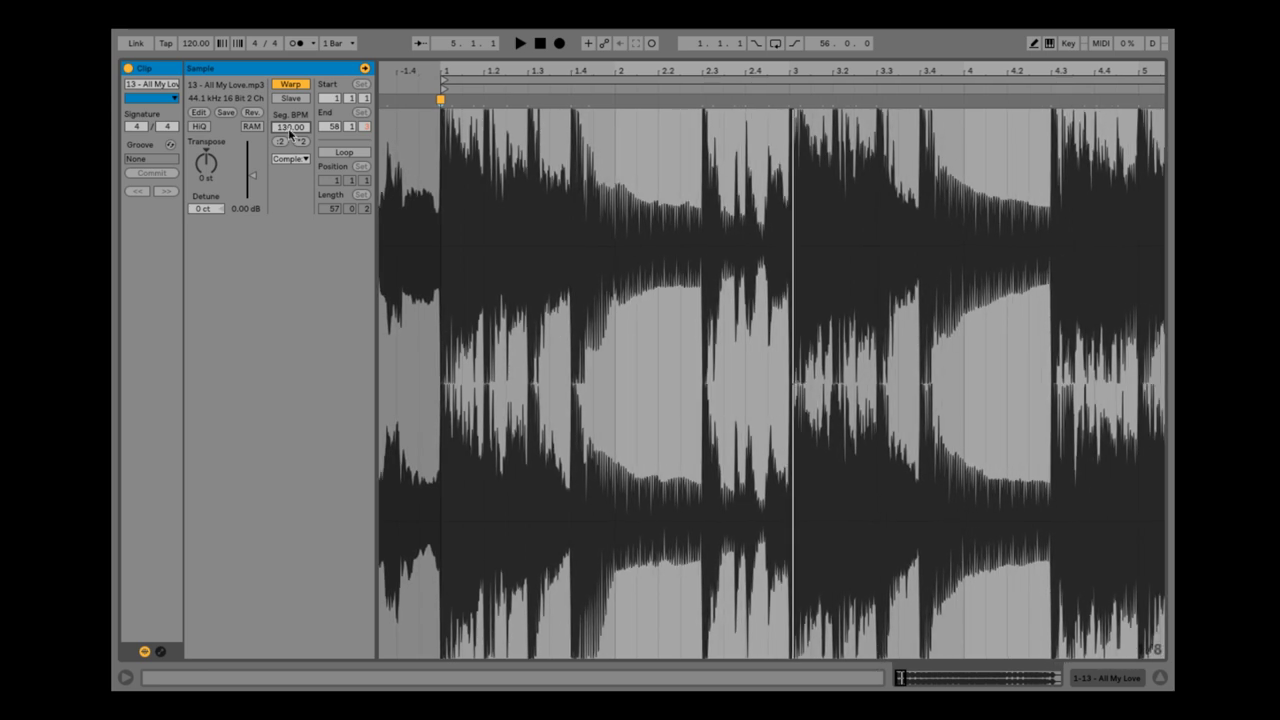
key("space")
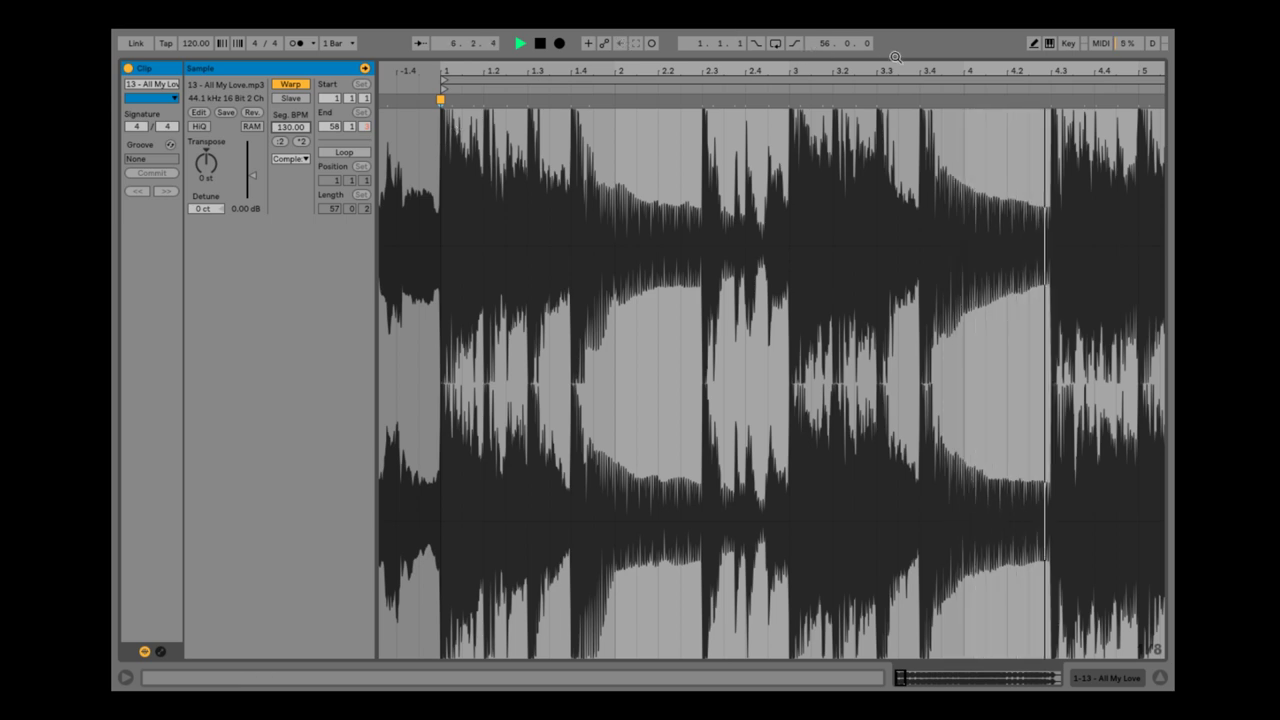
left_click_drag(897, 71, 819, 64)
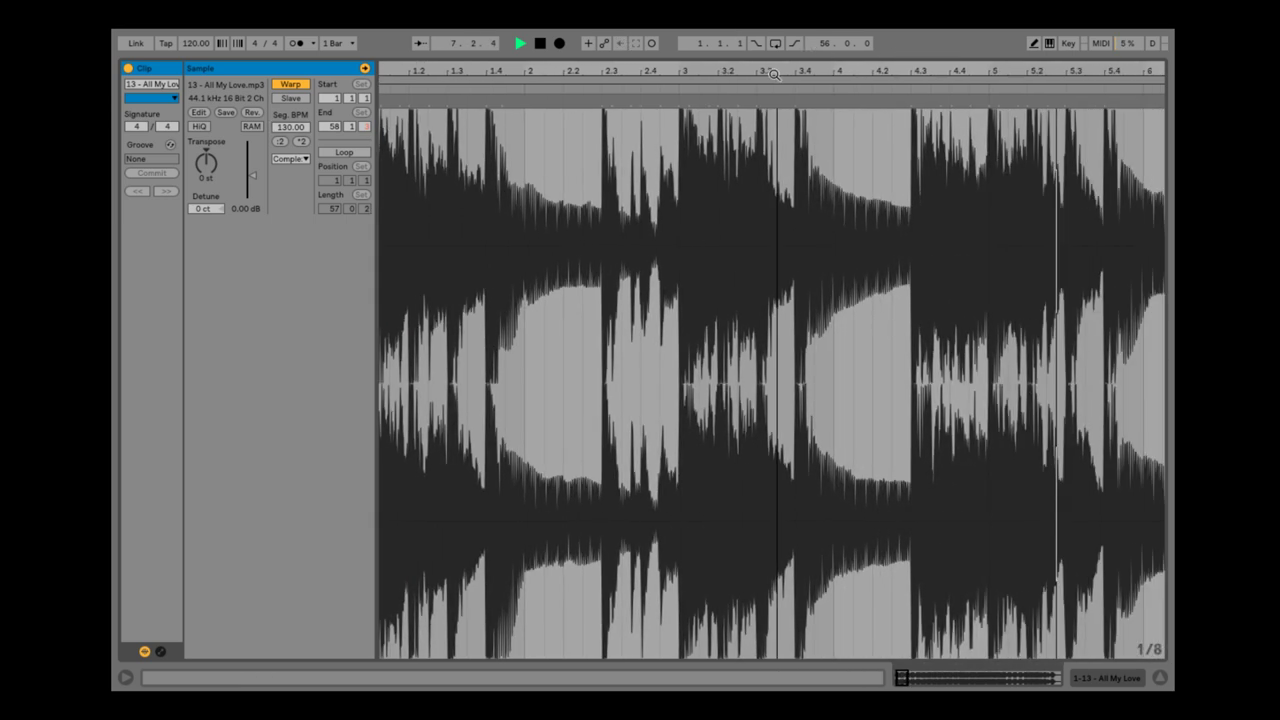
key("space")
left_click_drag(992, 66, 938, 28)
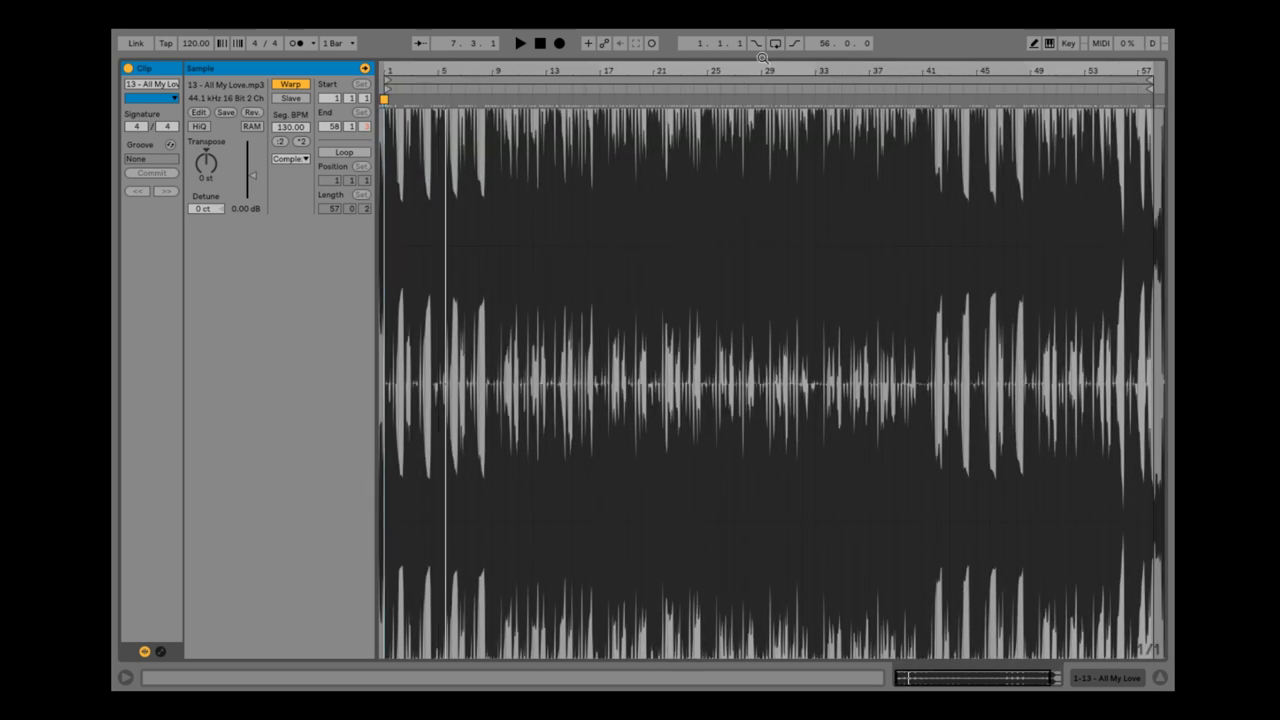
- Lower the All My Love clip's gain to -2.70 dB and set the project tempo to 130.00 BPM
key("Tab")
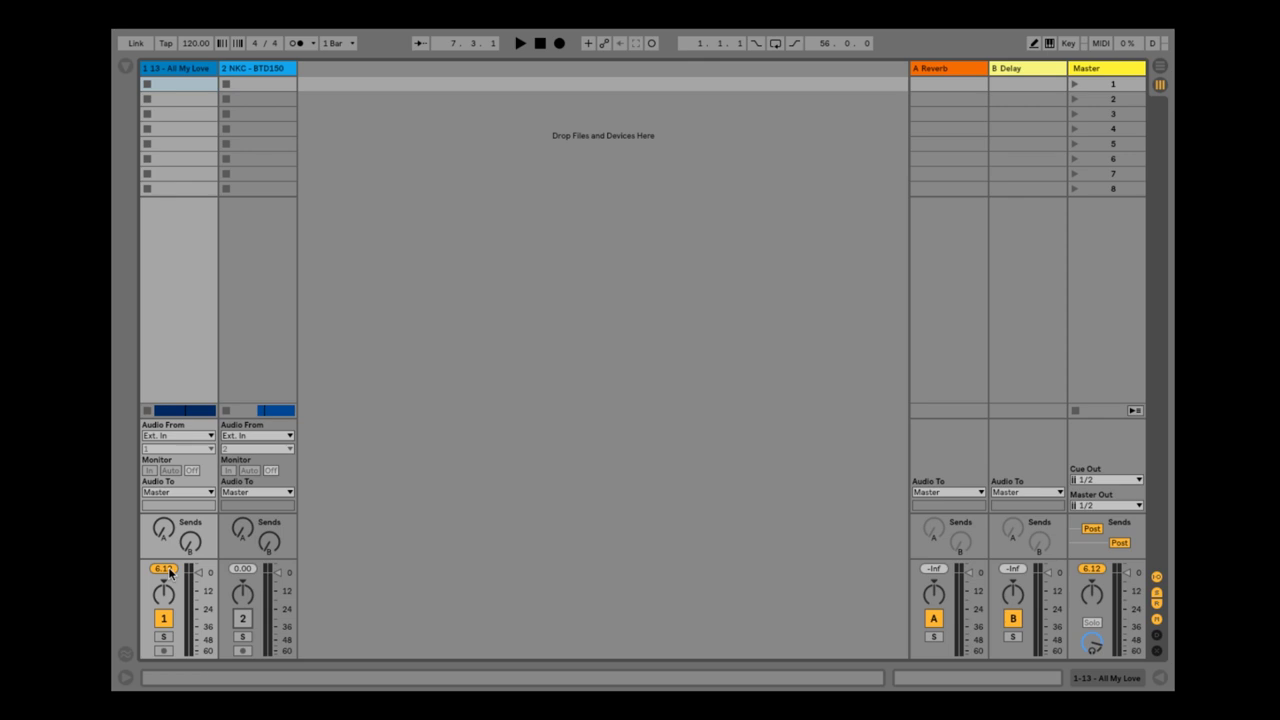
key("Tab")
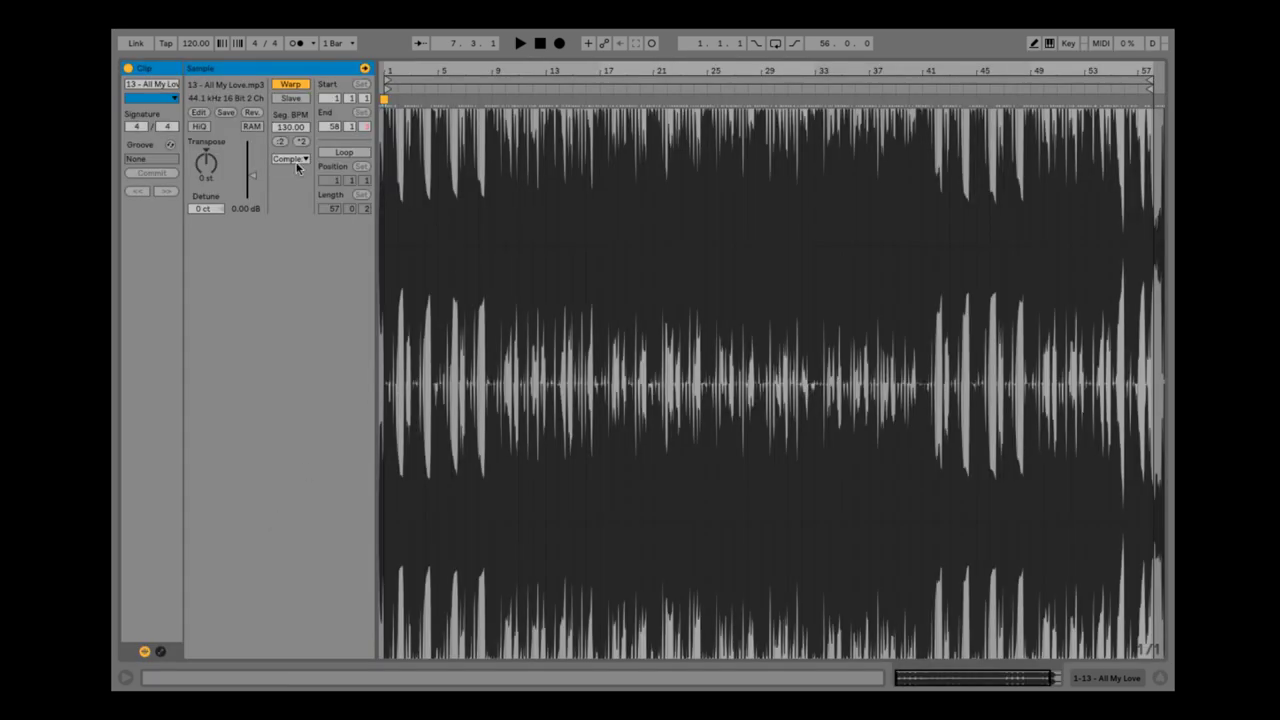
left_click_drag(254, 174, 254, 178)
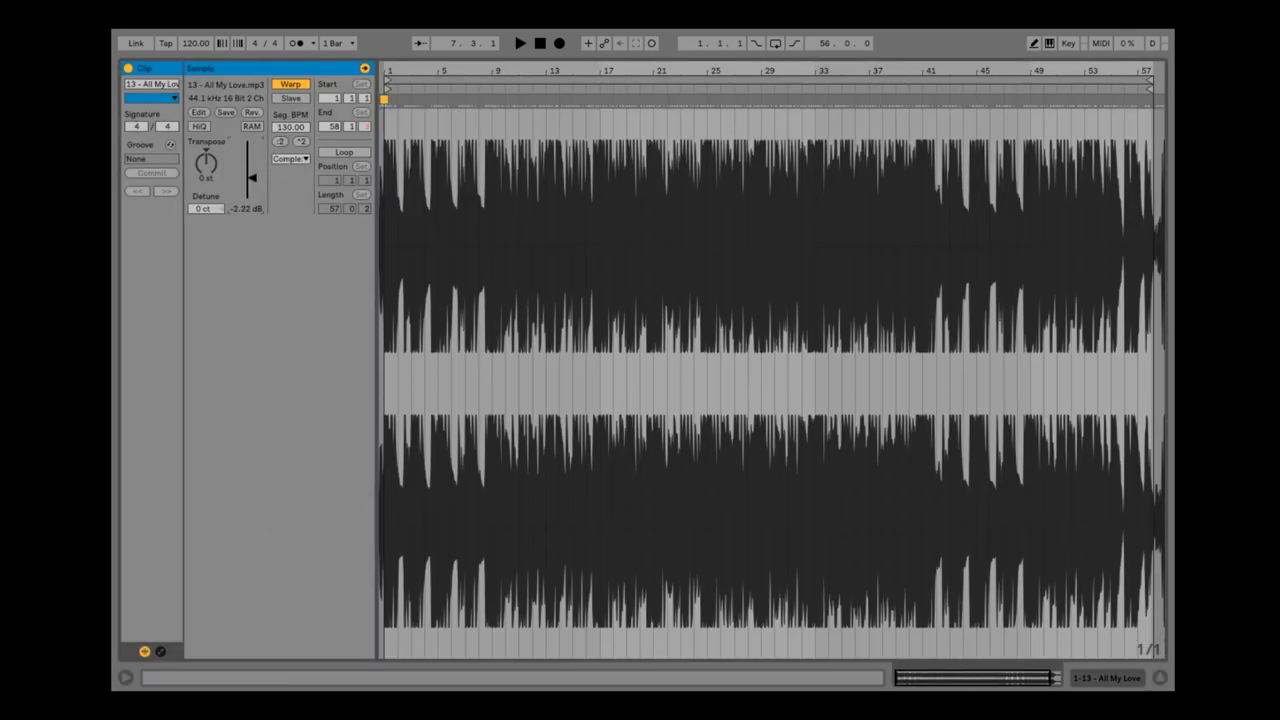
- Start playback and change the All My Love clip's warp mode to Complex Pro
key("space")
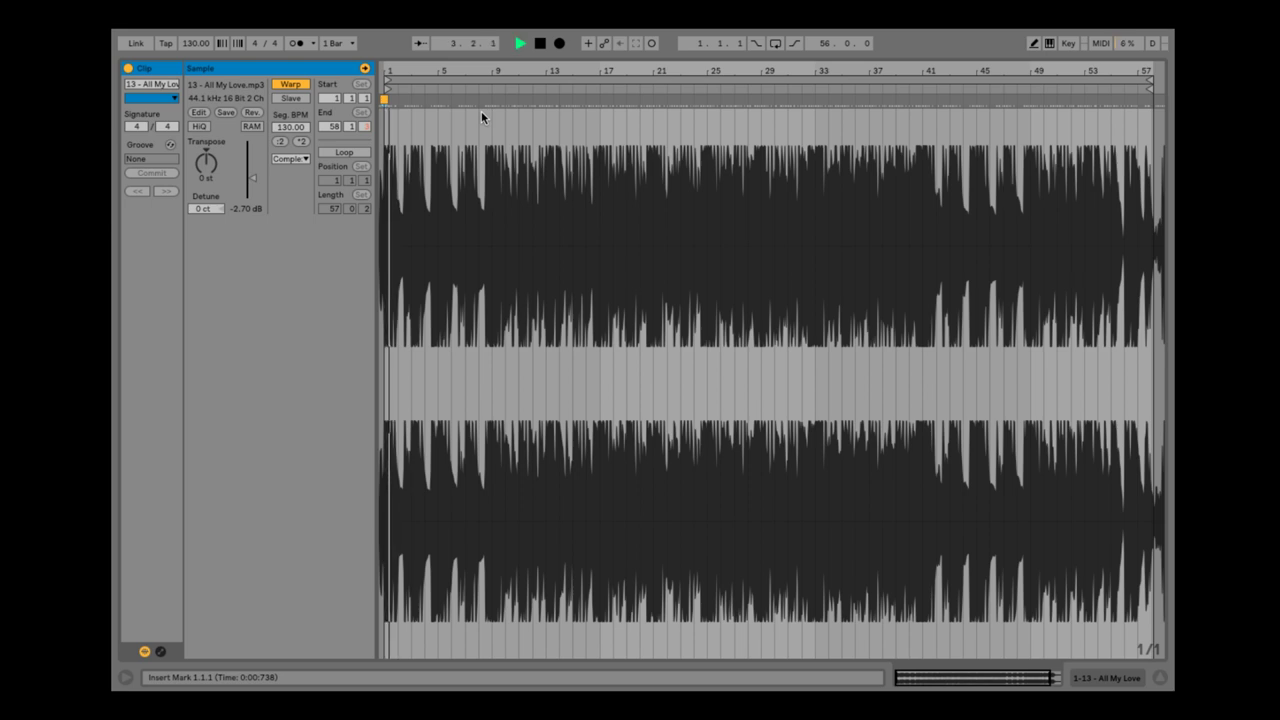
left_click(298, 160)
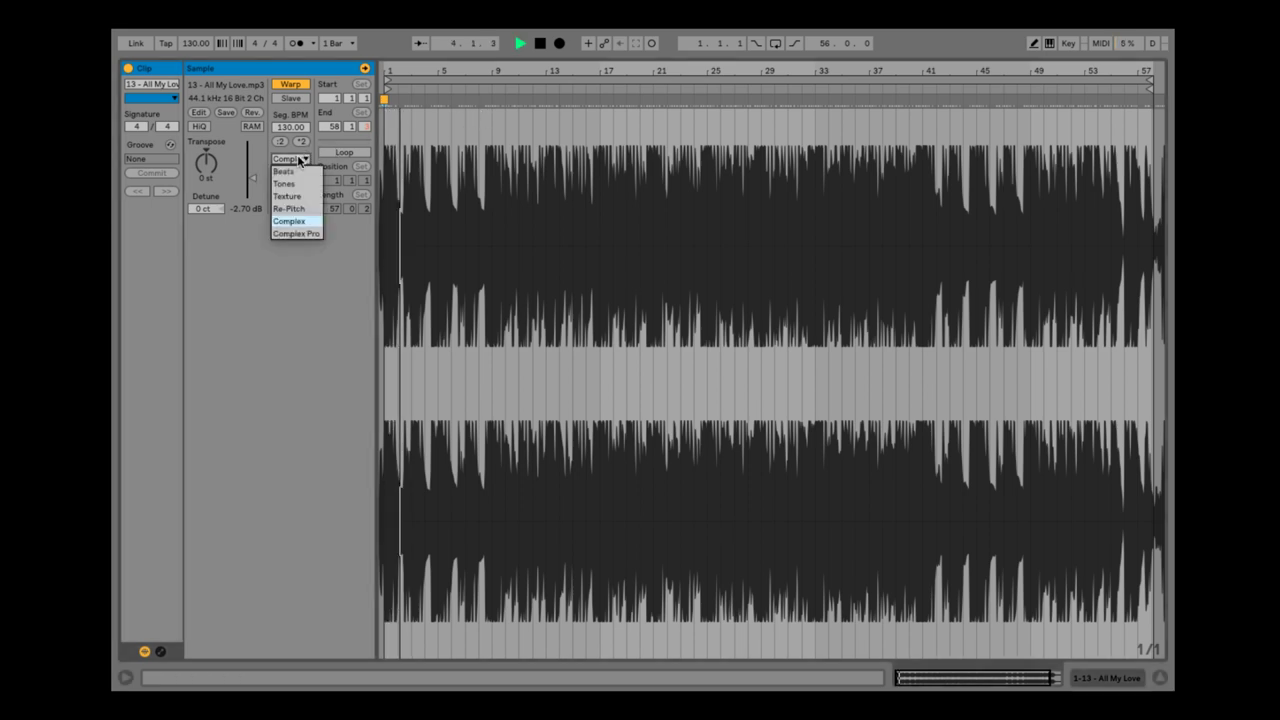
left_click(296, 233)
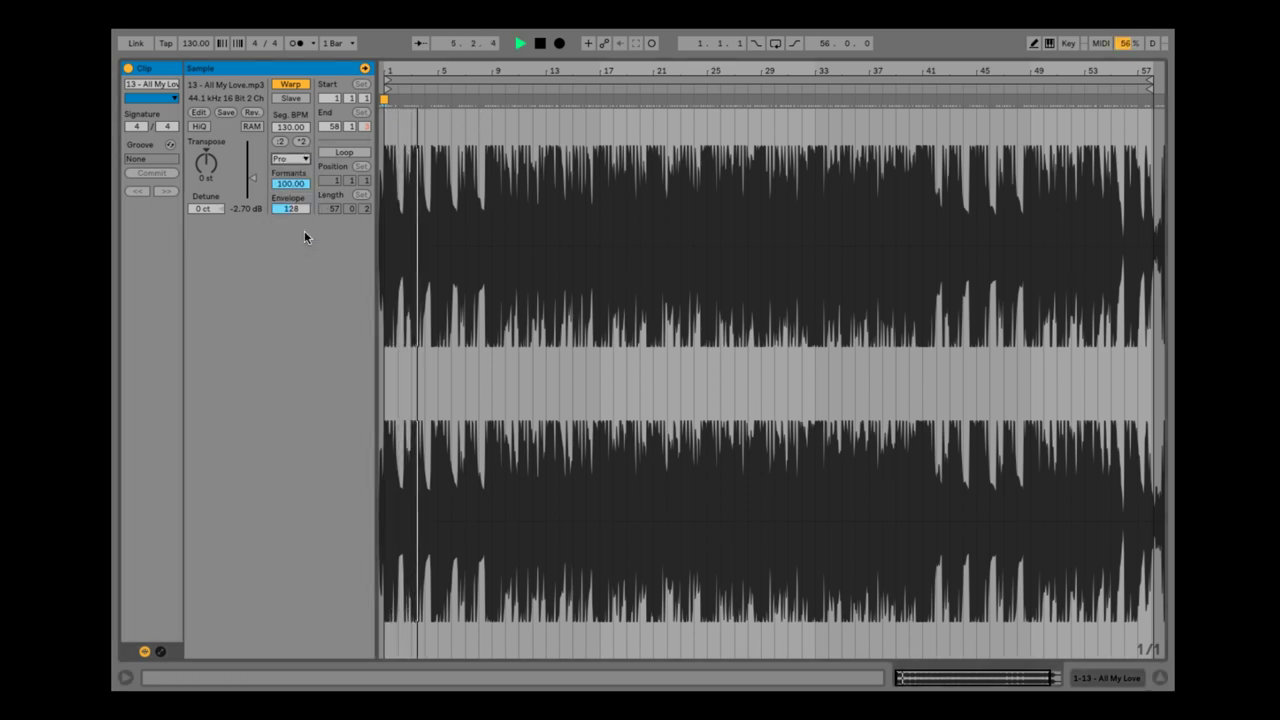
- Examine how the All My Love waveform's transients line up with the grid at several points along the song during playback
left_click_drag(394, 71, 628, 43)
left_click_drag(837, 75, 714, 70)
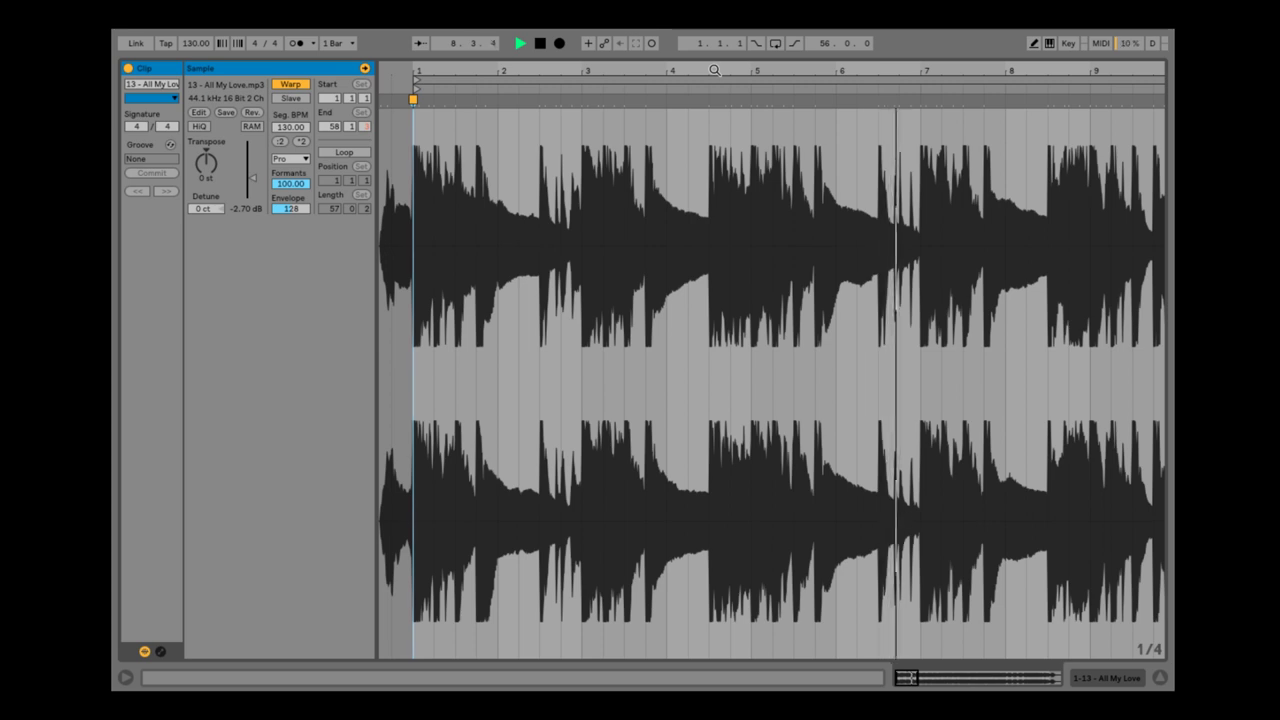
left_click_drag(949, 68, 786, 52)
left_click_drag(885, 67, 945, 52)
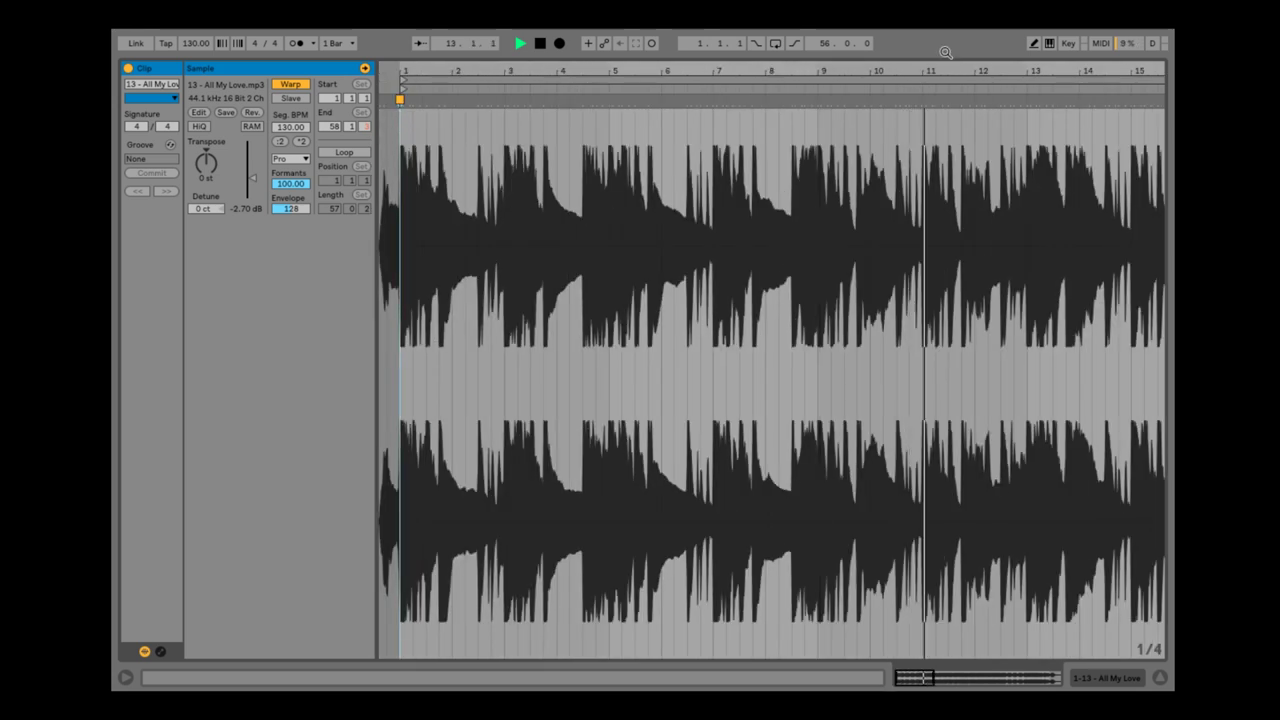
left_click_drag(1061, 70, 1061, 155)
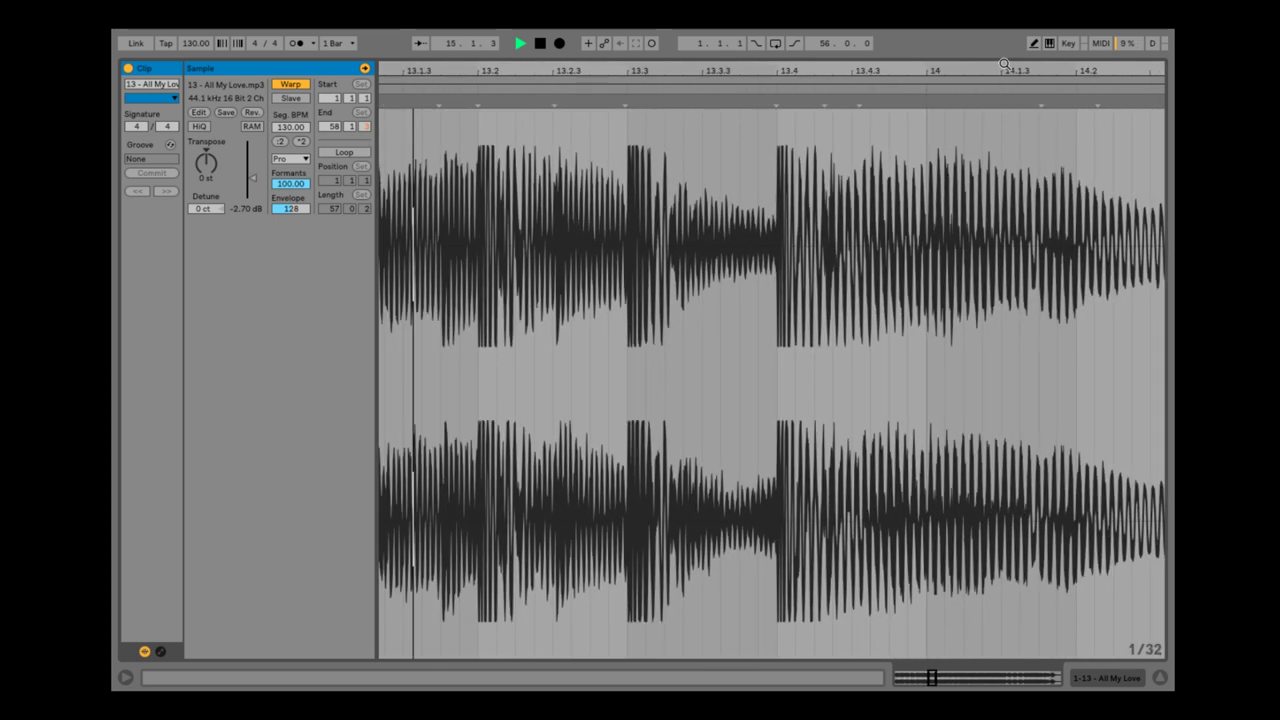
left_click_drag(791, 70, 791, 30)
left_click_drag(546, 70, 598, 155)
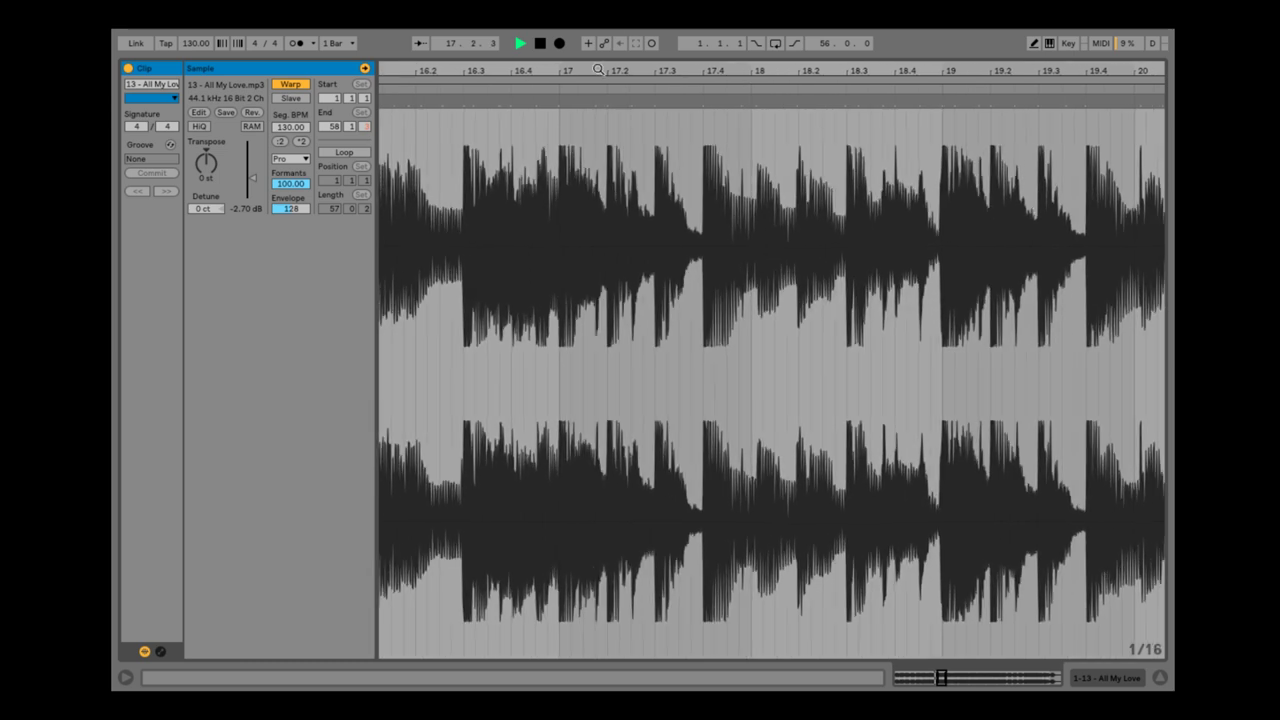
left_click_drag(555, 70, 555, 150)
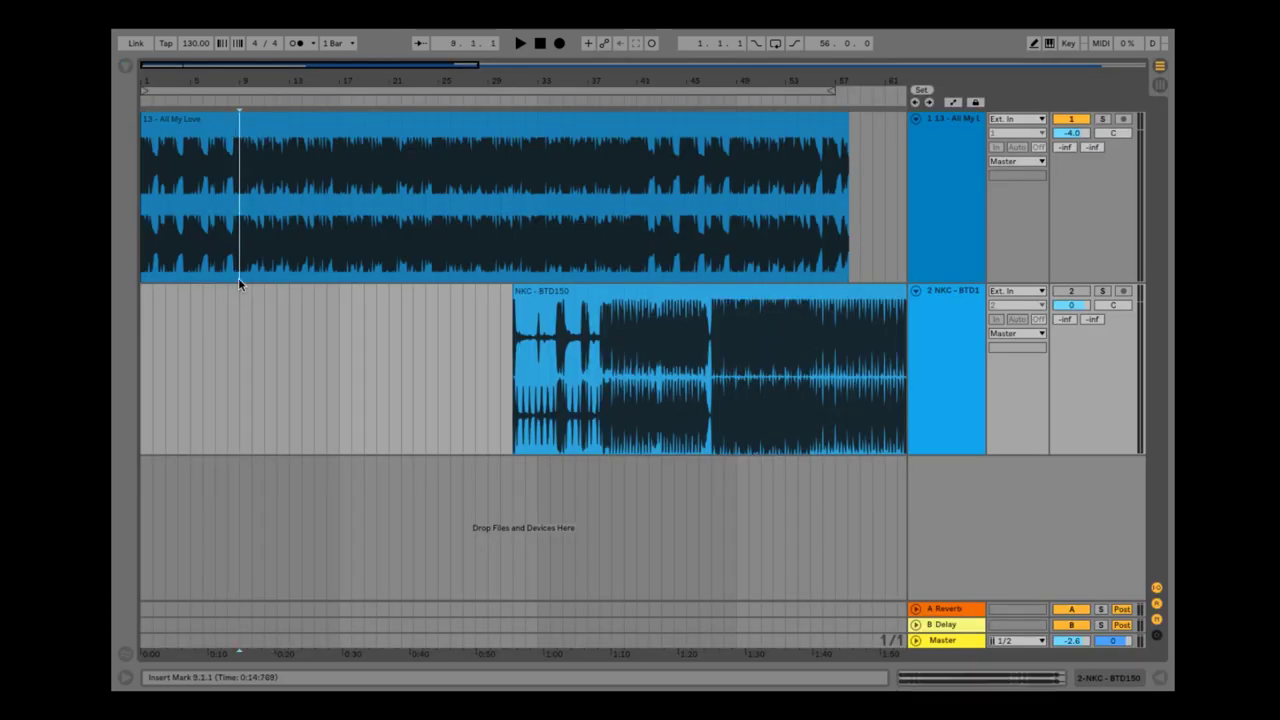
- Split All My Love at bar 9, duplicate its eight-bar intro ahead of the remainder shifted to bar 17, and play it back
left_click_drag(238, 277, 113, 274)
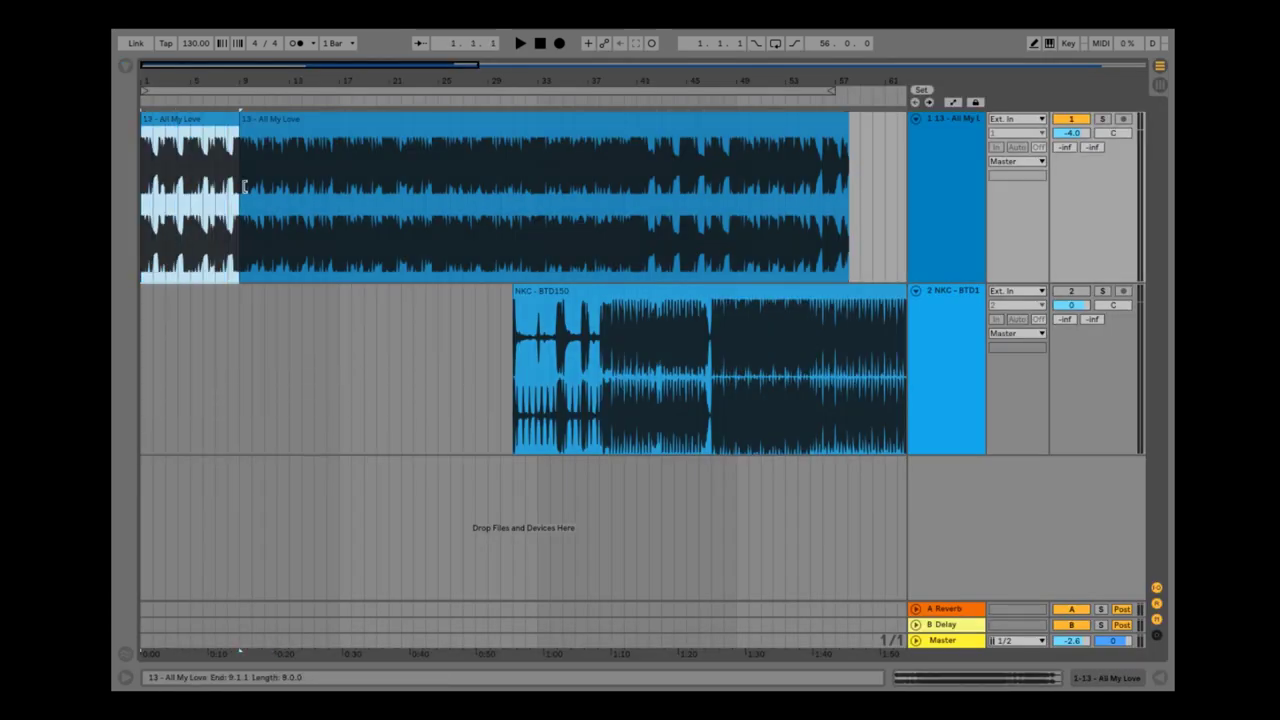
left_click_drag(260, 122, 360, 126)
left_click(205, 121)
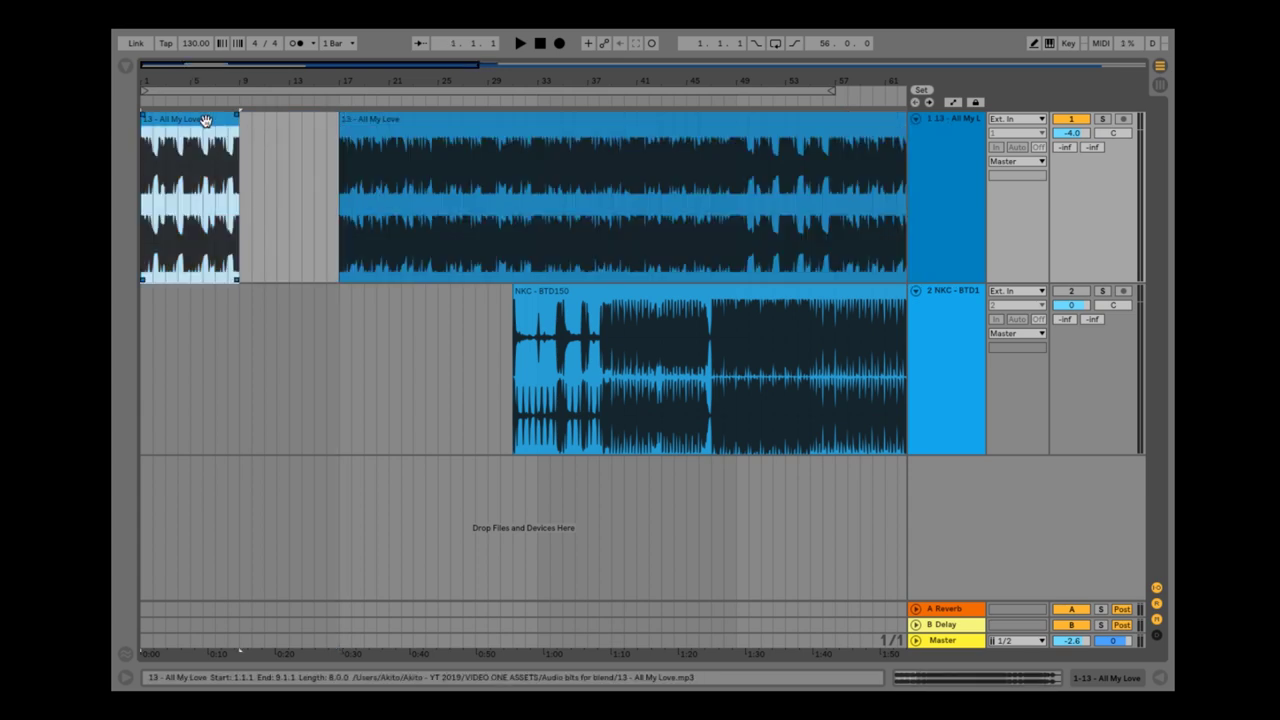
key("ctrl+d")
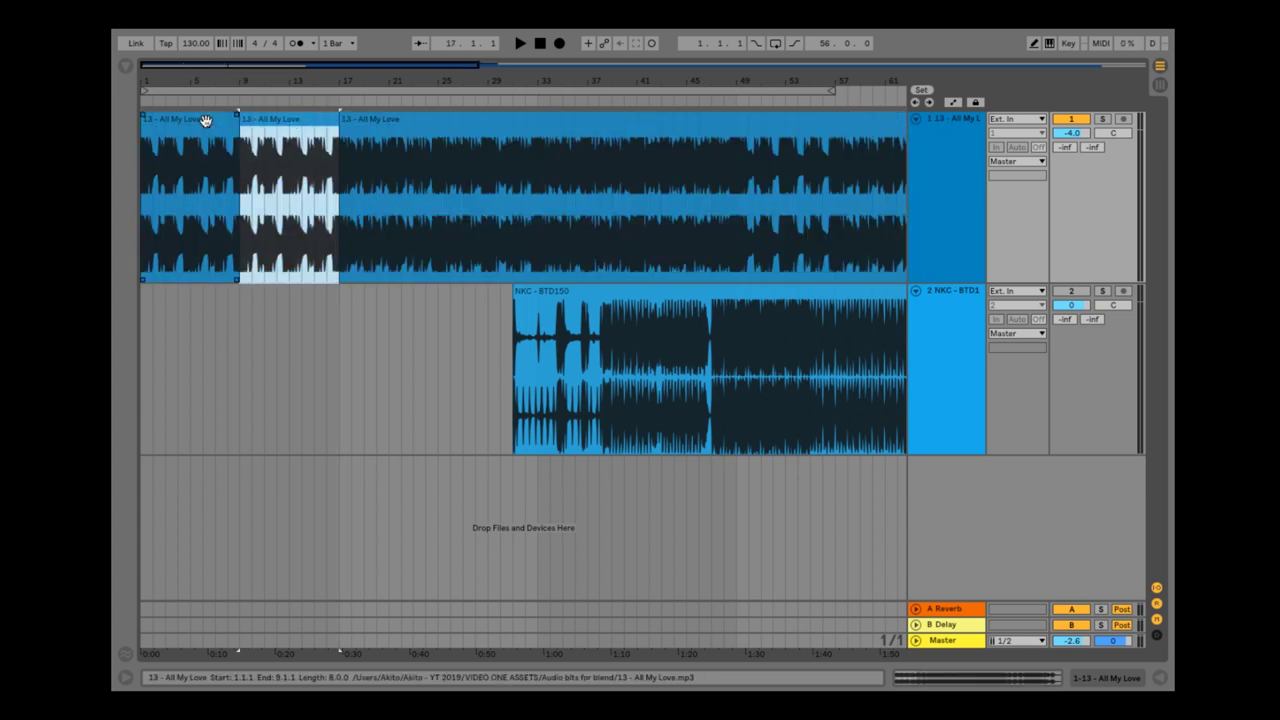
left_click(539, 47)
key("space")
mouse_move(229, 81)
left_mouse_down()
mouse_move(229, 58)
mouse_move(229, 140)
mouse_move(277, 132)
mouse_move(218, 80)
left_mouse_up()
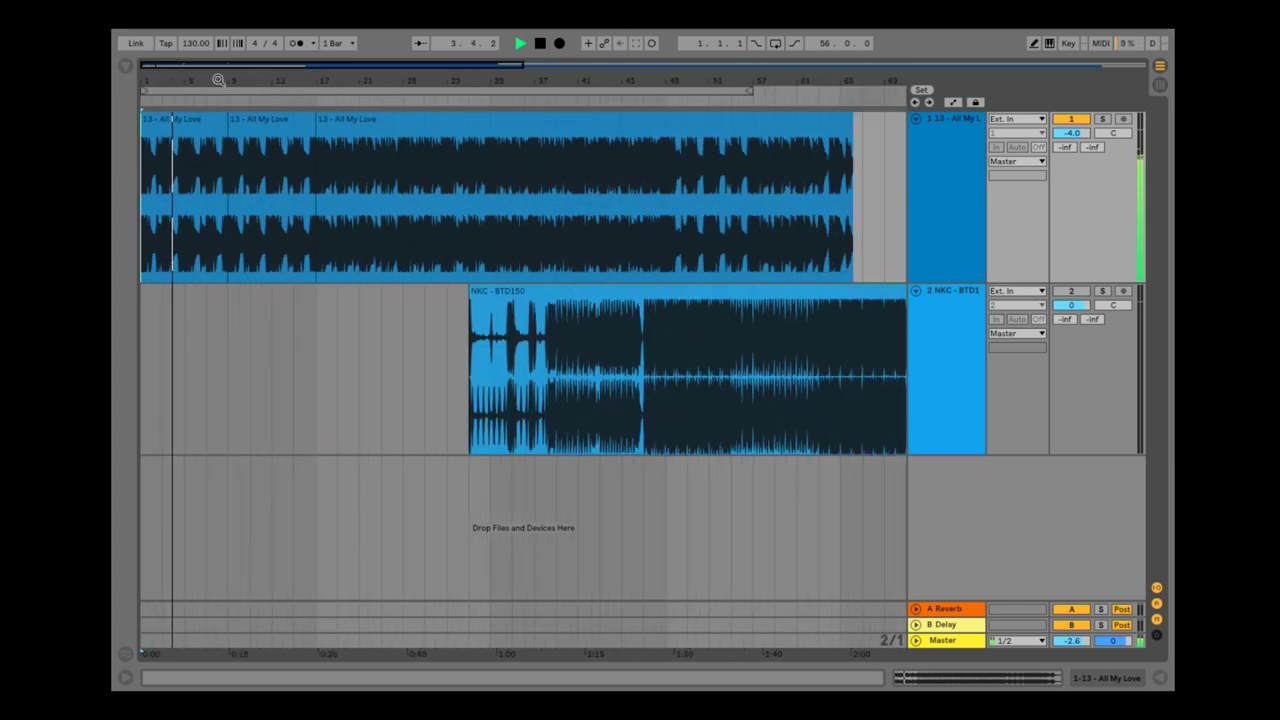
key("XF86AudioRaiseVolume")
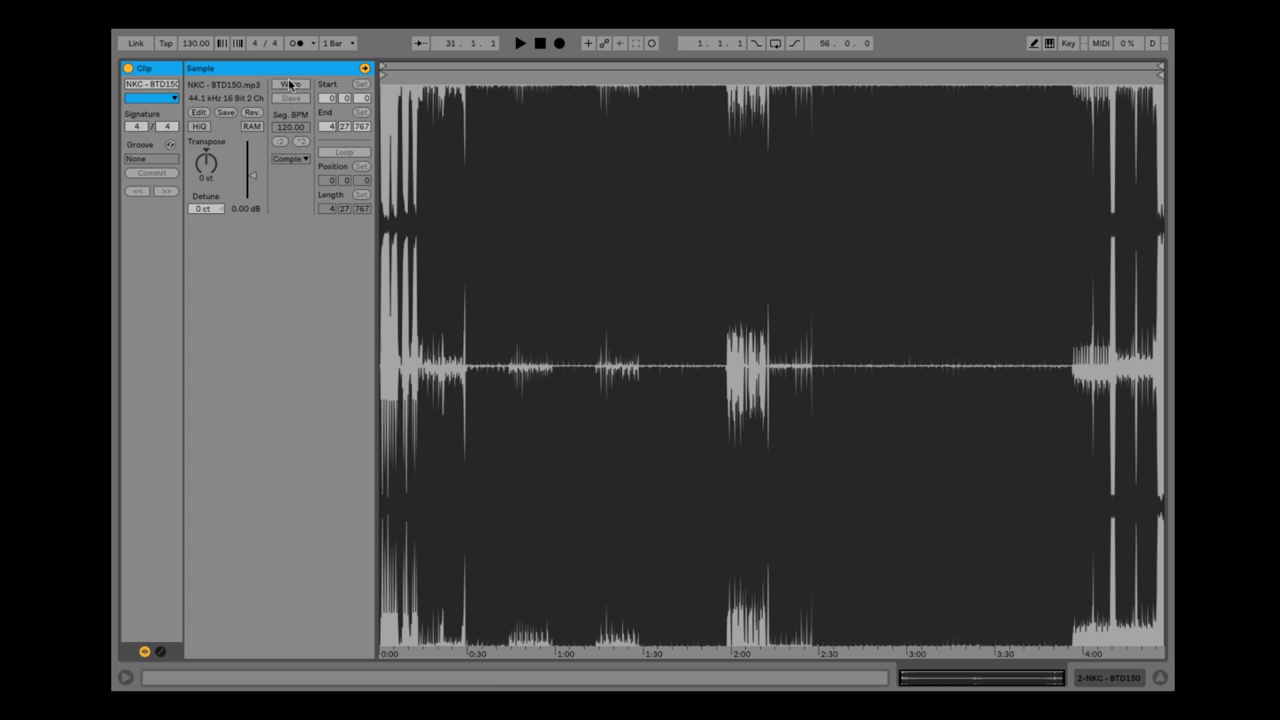
- Enable warping on the NKC - BTD150 clip and set its 1.1.1 position at the start of the first transient
left_click(289, 84)
left_click_drag(391, 71, 391, 302)
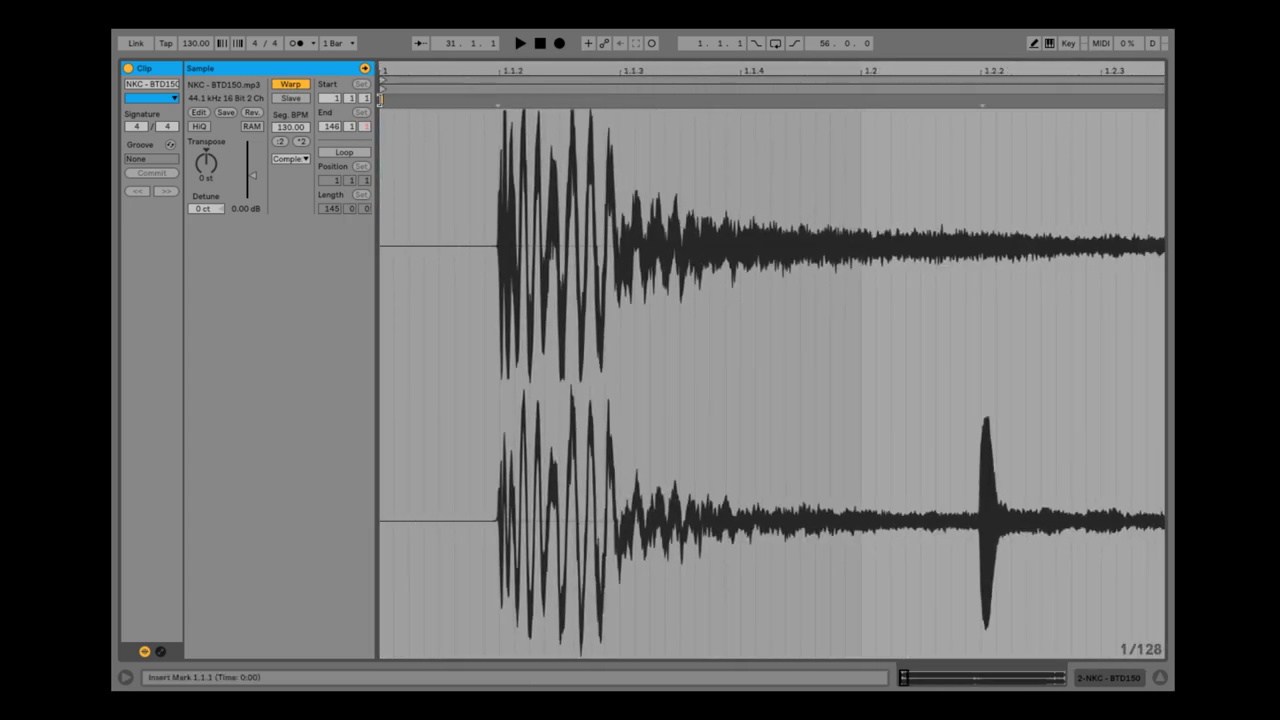
mouse_move(376, 98)
left_mouse_down()
mouse_move(412, 92)
mouse_move(423, 75)
mouse_move(450, 131)
mouse_move(358, 100)
mouse_move(543, 97)
mouse_move(515, 113)
left_mouse_up()
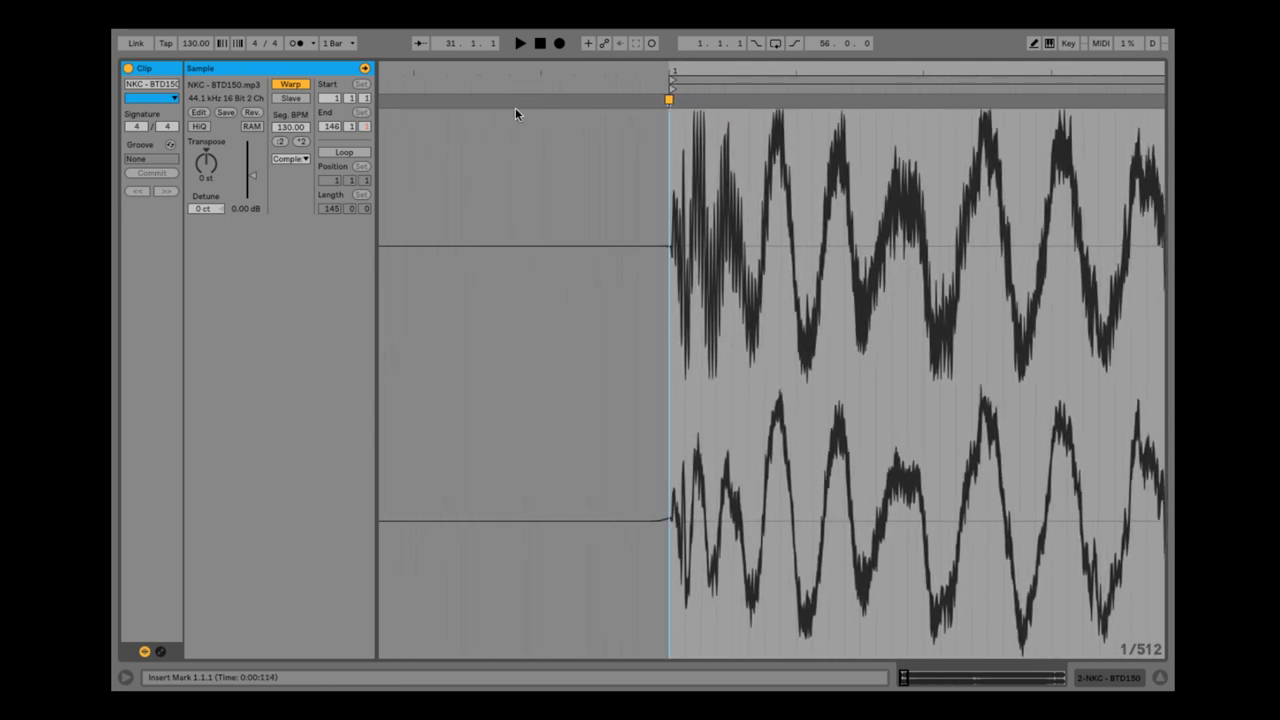
mouse_move(677, 66)
left_mouse_down()
mouse_move(677, 120)
mouse_move(599, 104)
mouse_move(630, 88)
mouse_move(630, 105)
mouse_move(614, 100)
mouse_move(669, 104)
left_mouse_up()
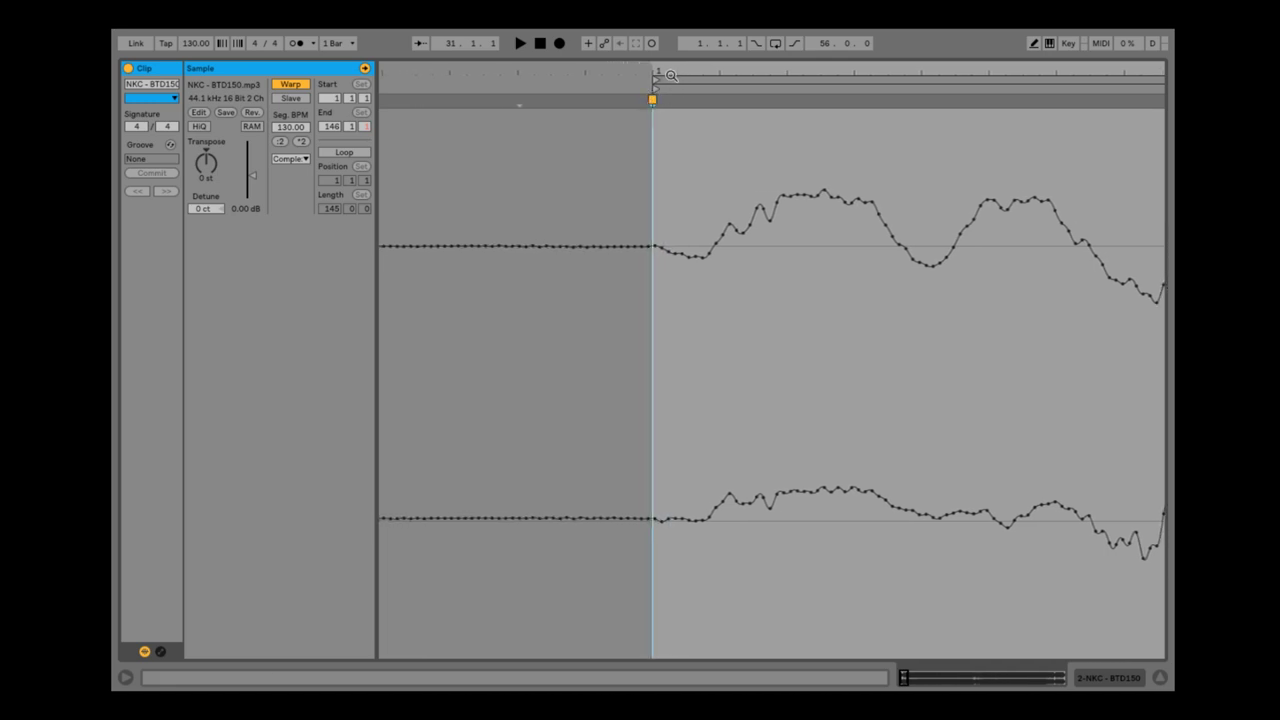
right_click(652, 100)
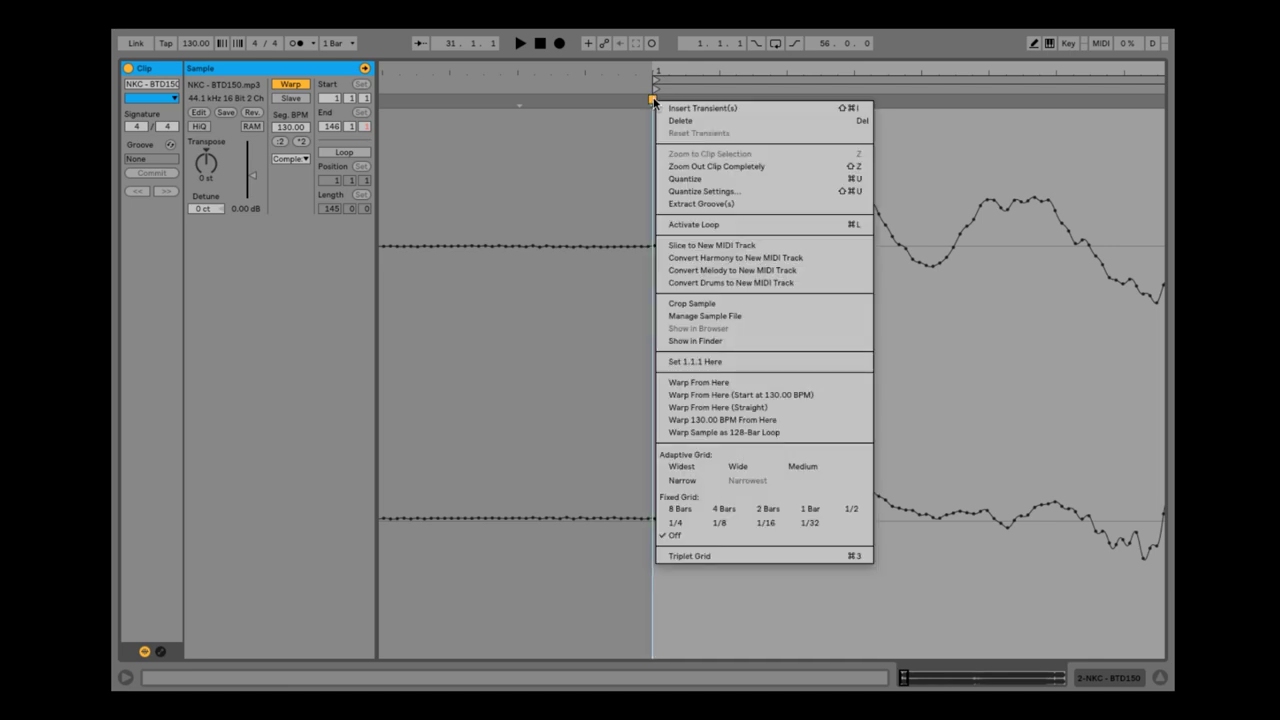
left_click(701, 362)
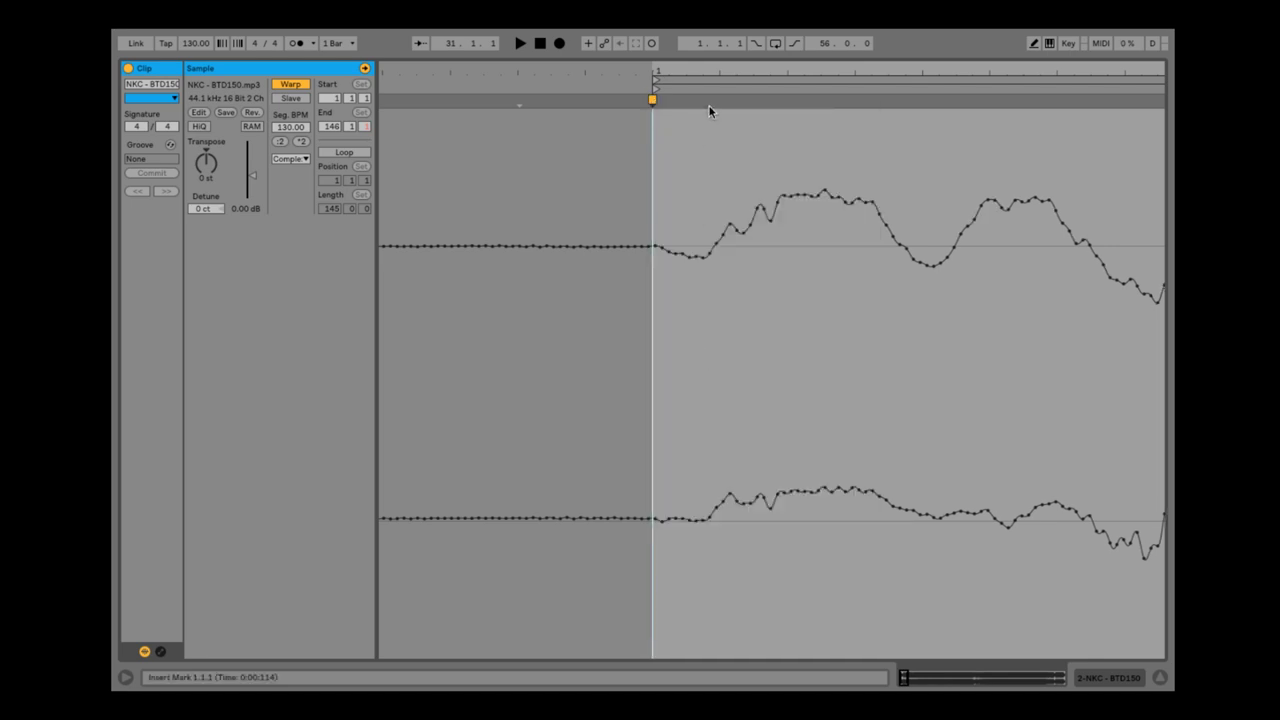
- Play the NKC - BTD150 clip briefly to check it against the grid and return to the full arrangement
left_click_drag(681, 69, 382, 67)
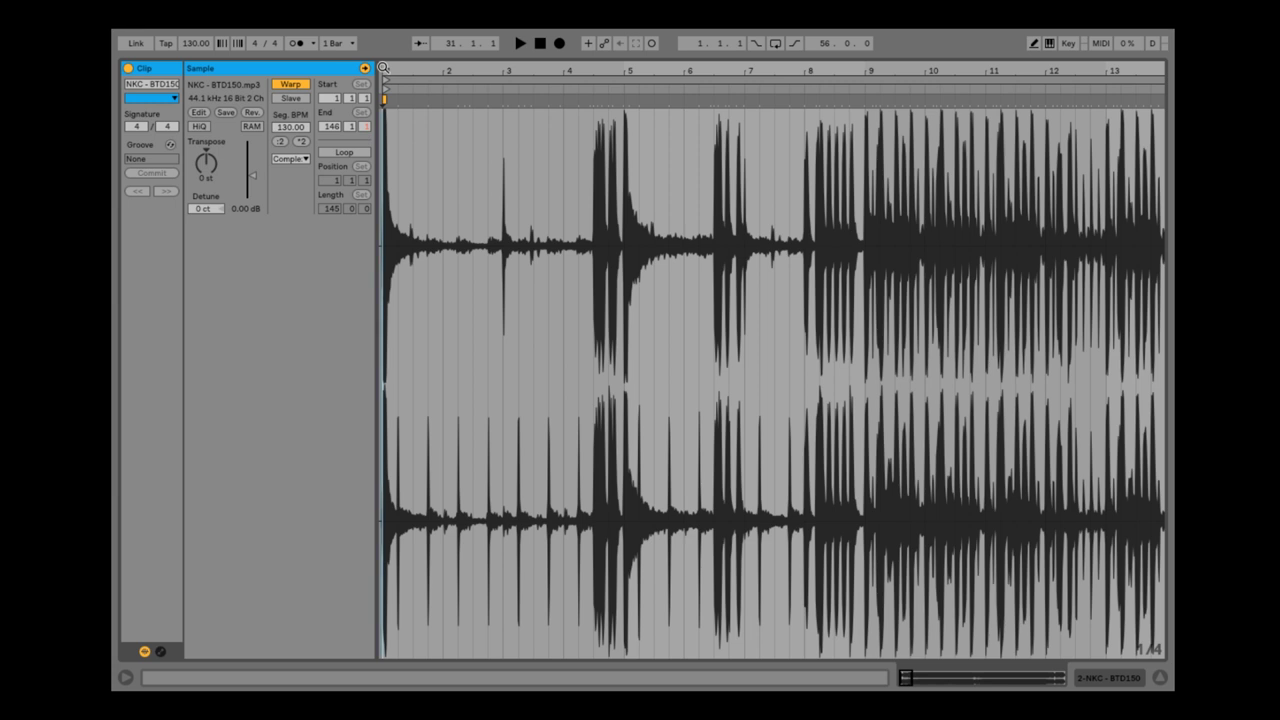
key("space")
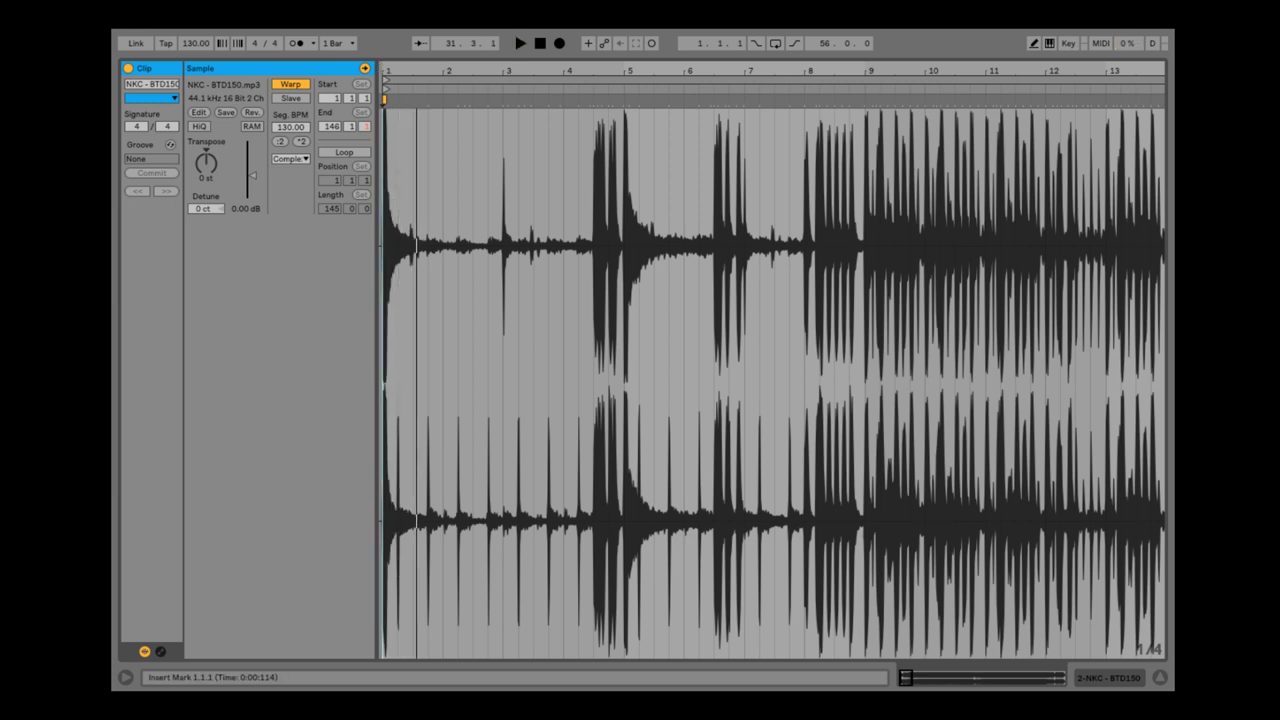
left_click(1158, 678)
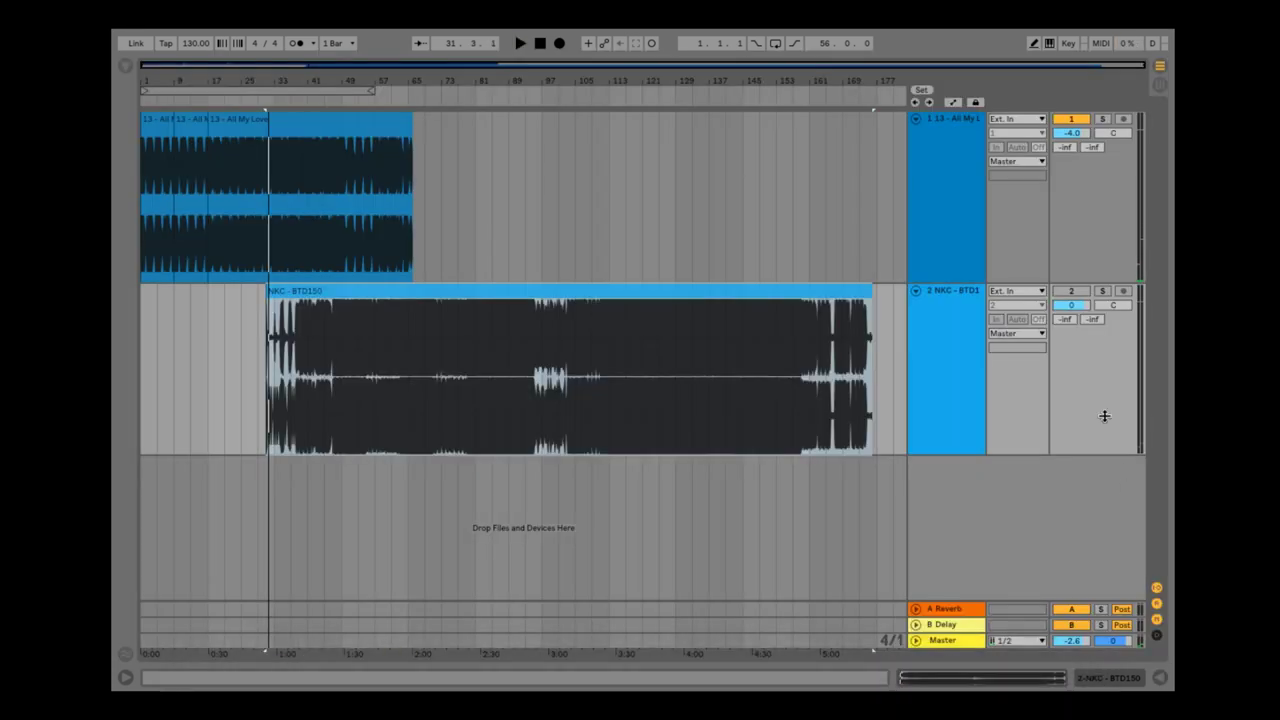
- Solo the NKC - BTD150 track and examine how its clip's transients line up with the grid during playback
left_click(1102, 291)
key("space")
double_click(360, 292)
left_click_drag(630, 70, 630, 150)
mouse_move(585, 69)
left_mouse_down()
mouse_move(580, 152)
mouse_move(581, 44)
left_mouse_up()
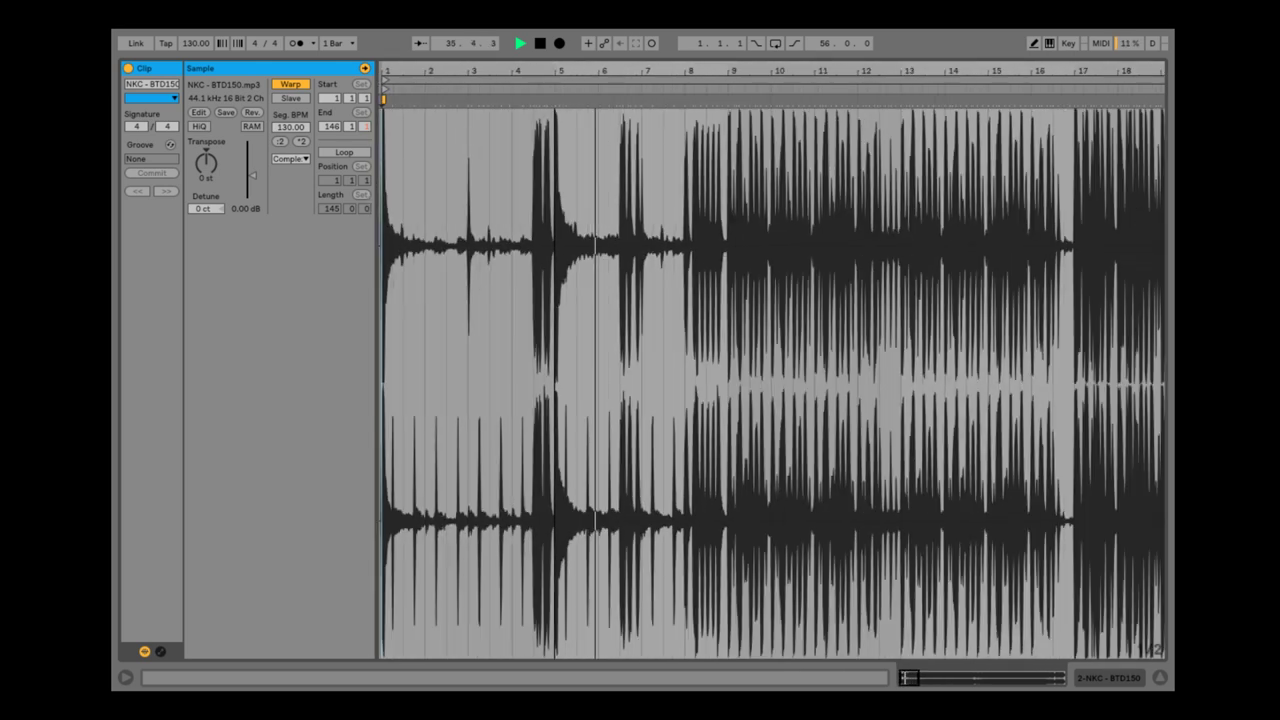
mouse_move(690, 70)
left_mouse_down()
mouse_move(691, 120)
mouse_move(662, 120)
left_mouse_up()
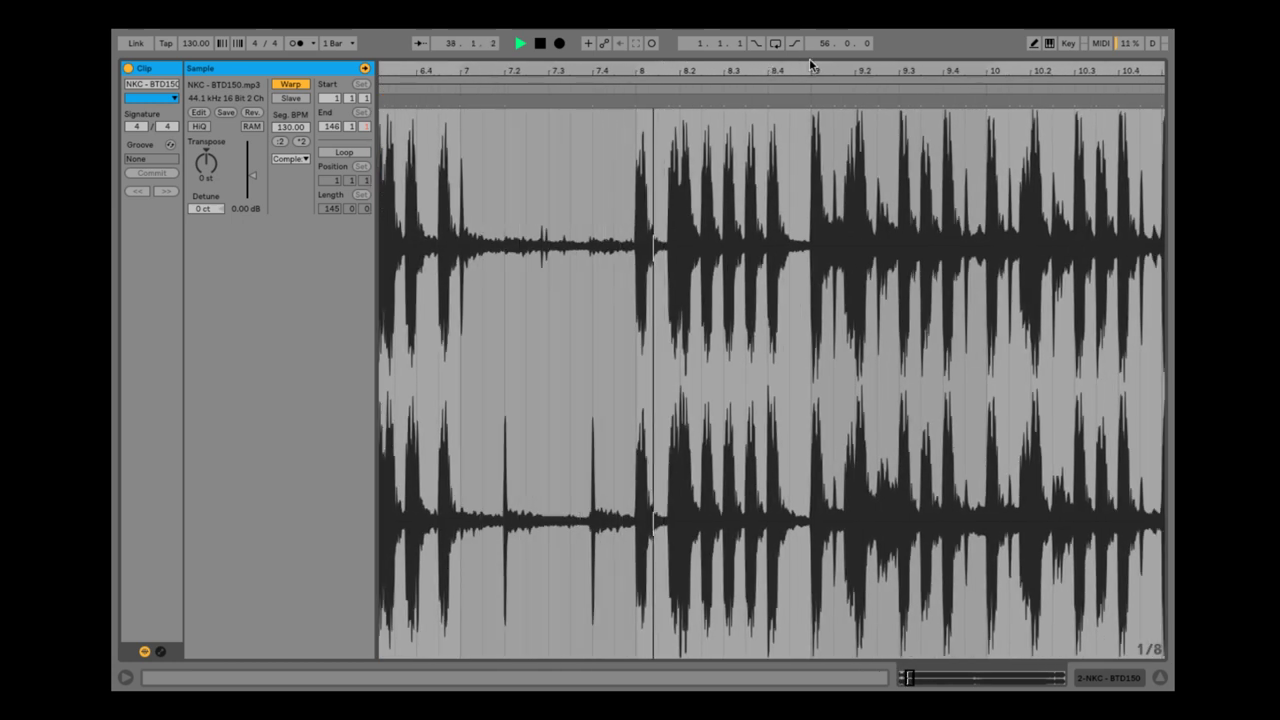
left_click_drag(810, 65, 820, 15)
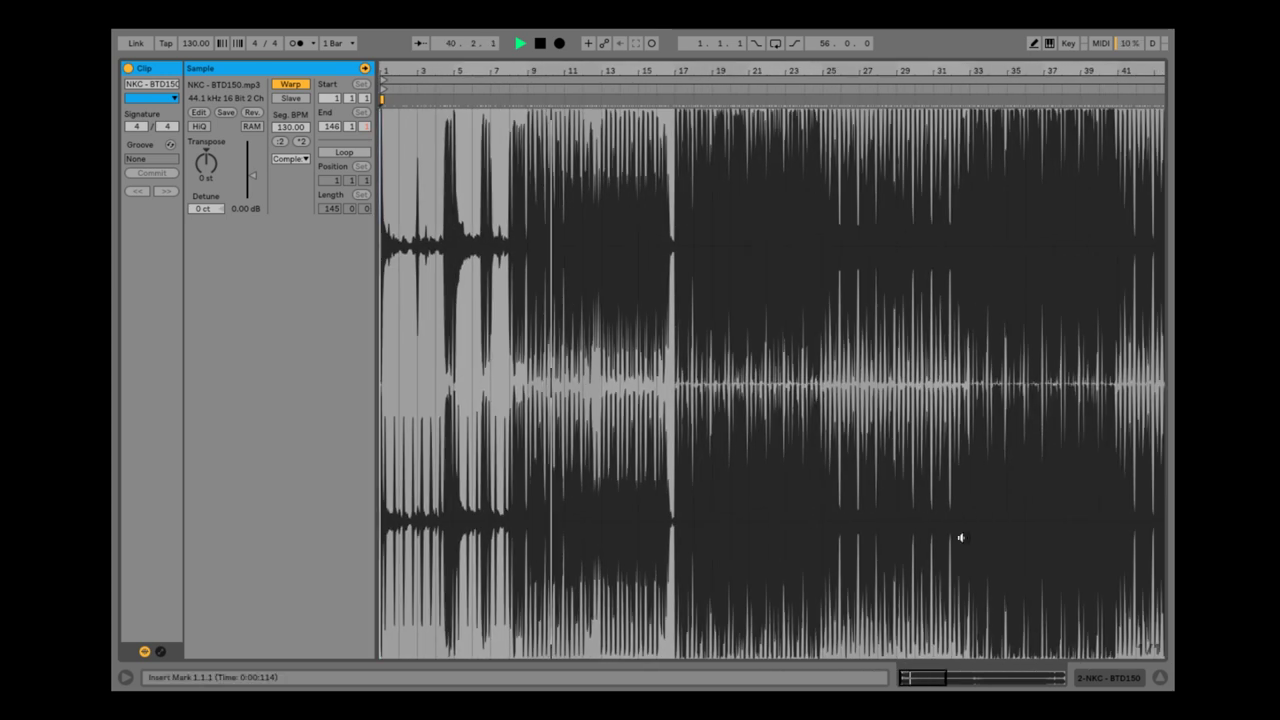
left_click(1160, 680)
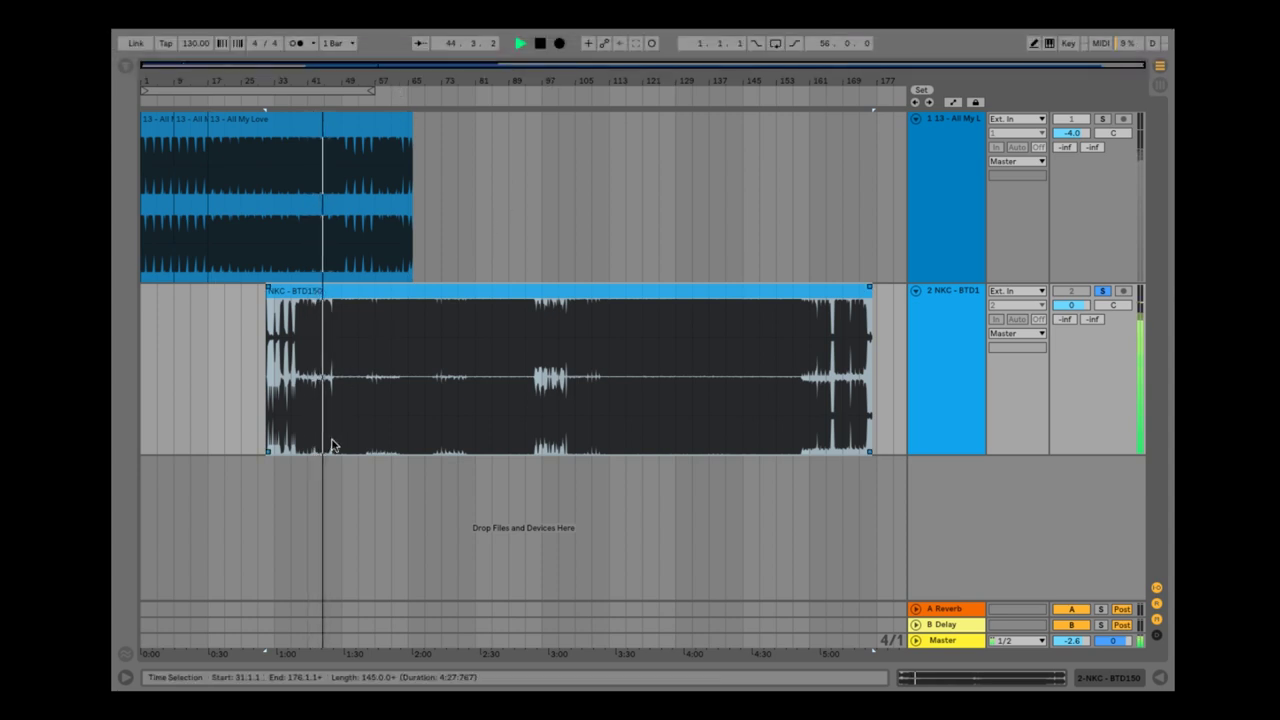
- Move the NKC - BTD150 clip to start at bar 1 and play both tracks together from the beginning with solo off
left_click_drag(268, 410, 336, 409)
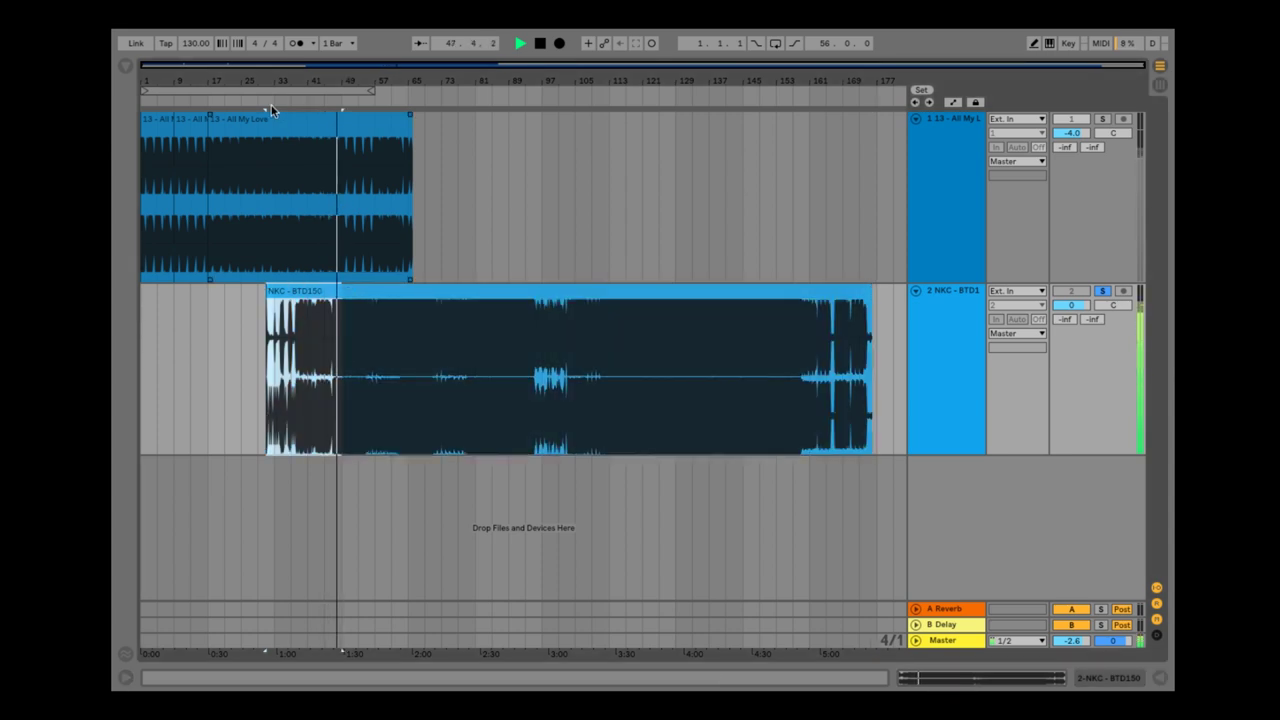
left_click(456, 250)
left_click_drag(416, 294, 290, 300)
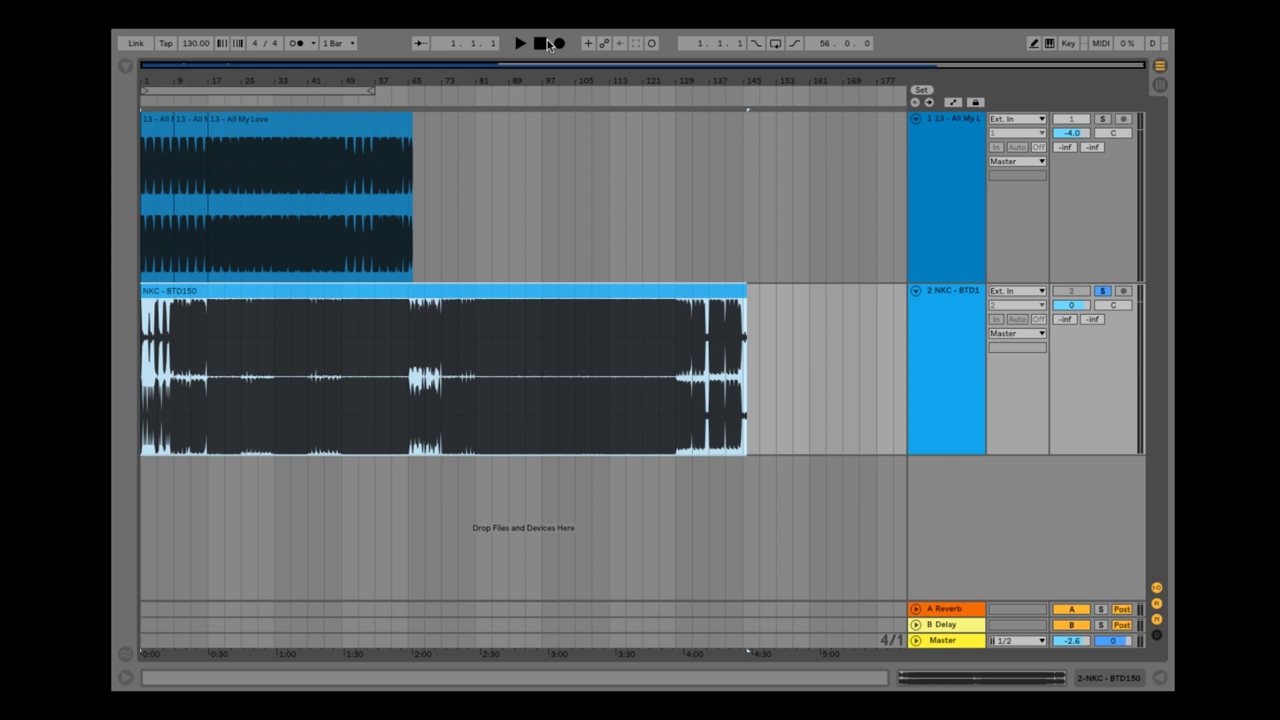
key("space")
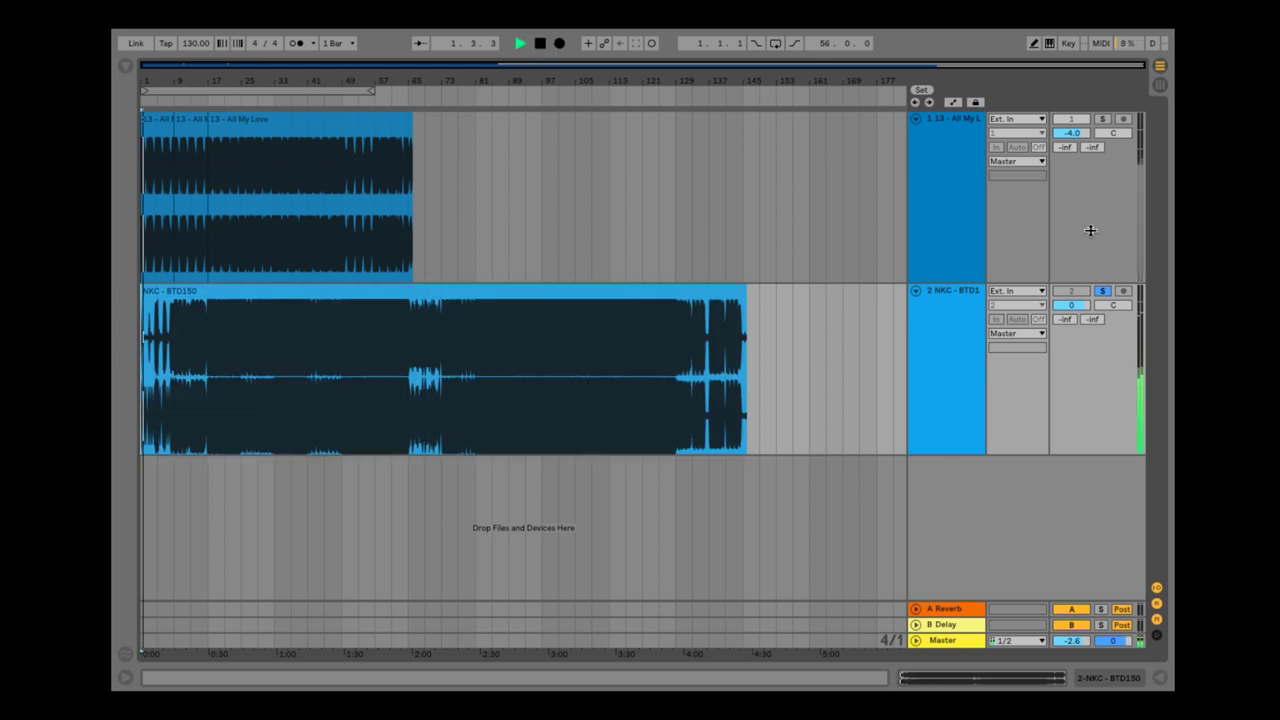
left_click(1102, 290)
left_click(1074, 292)
left_click(1074, 292)
- Lower the NKC - BTD150 clip's gain to -2.60 dB and return to the arrangement
mouse_move(177, 78)
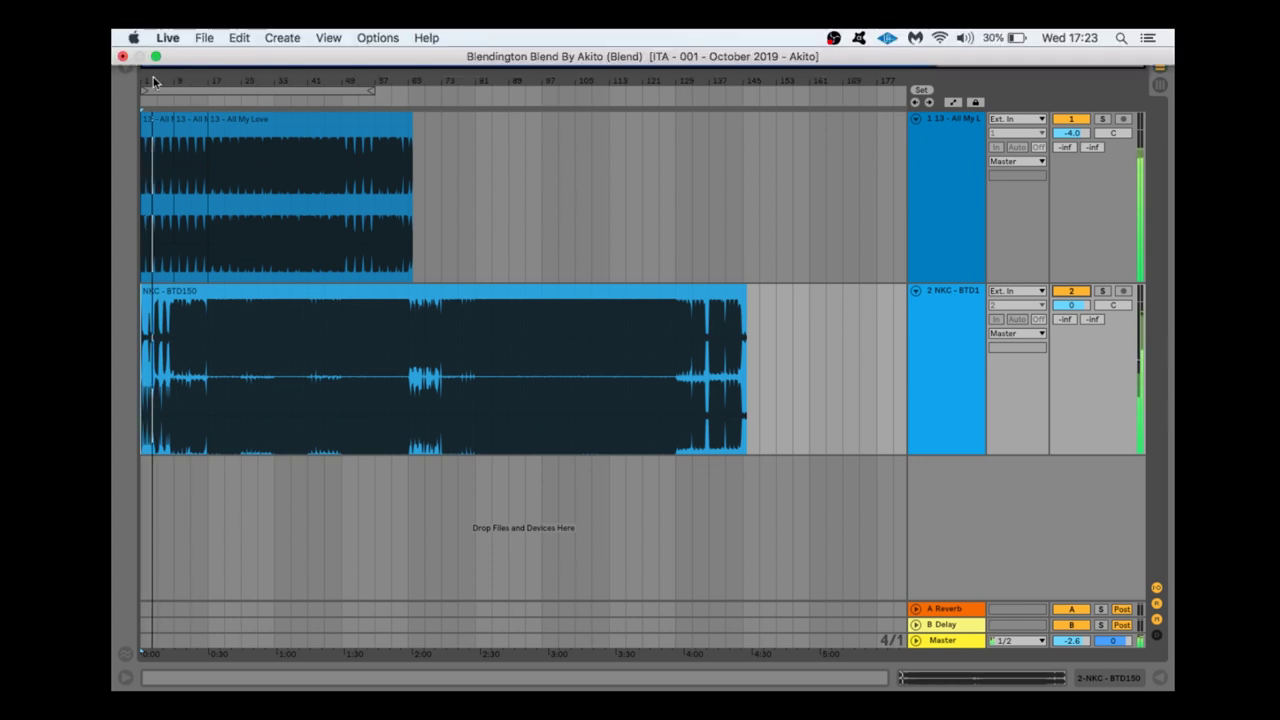
left_click_drag(154, 81, 159, 176)
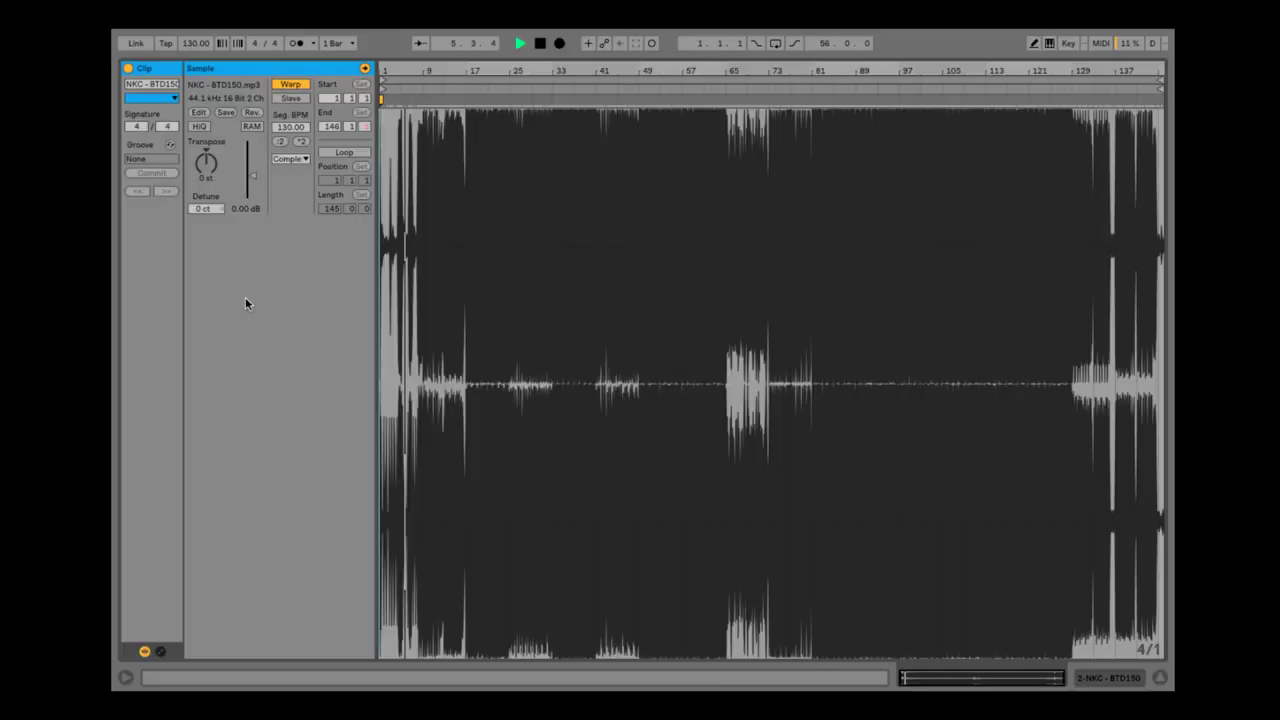
double_click(246, 297)
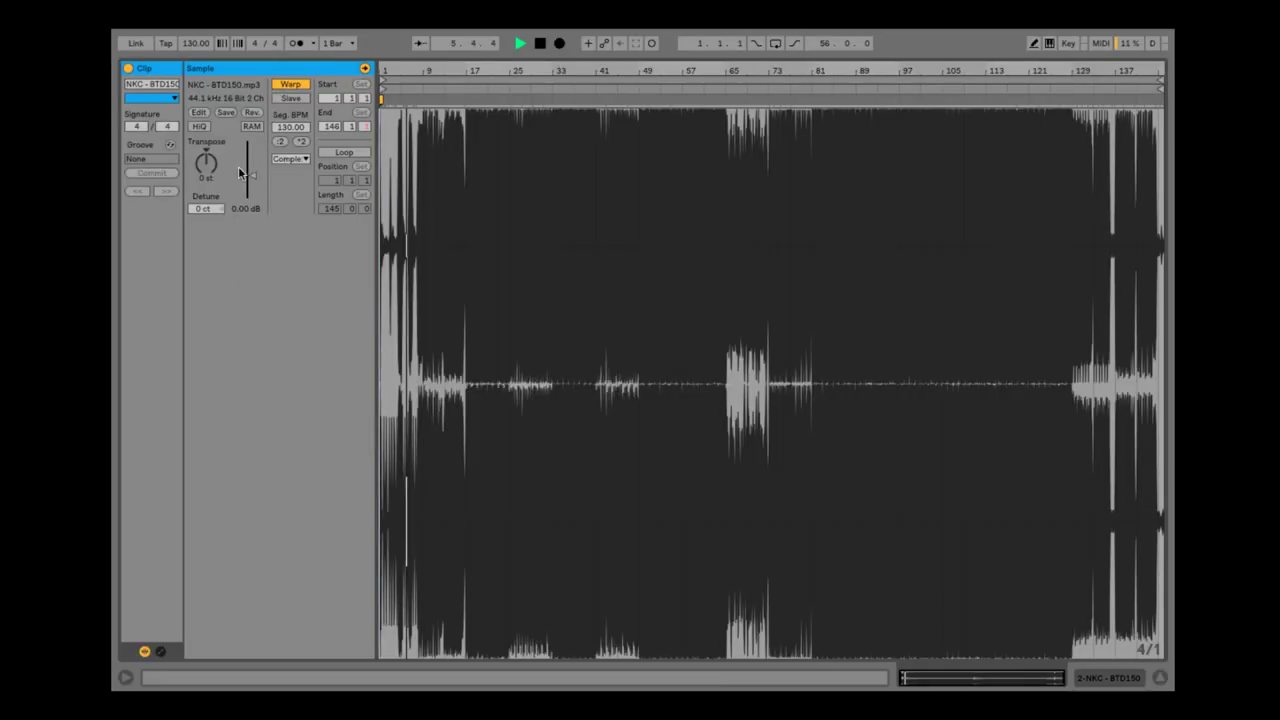
left_click_drag(252, 173, 252, 178)
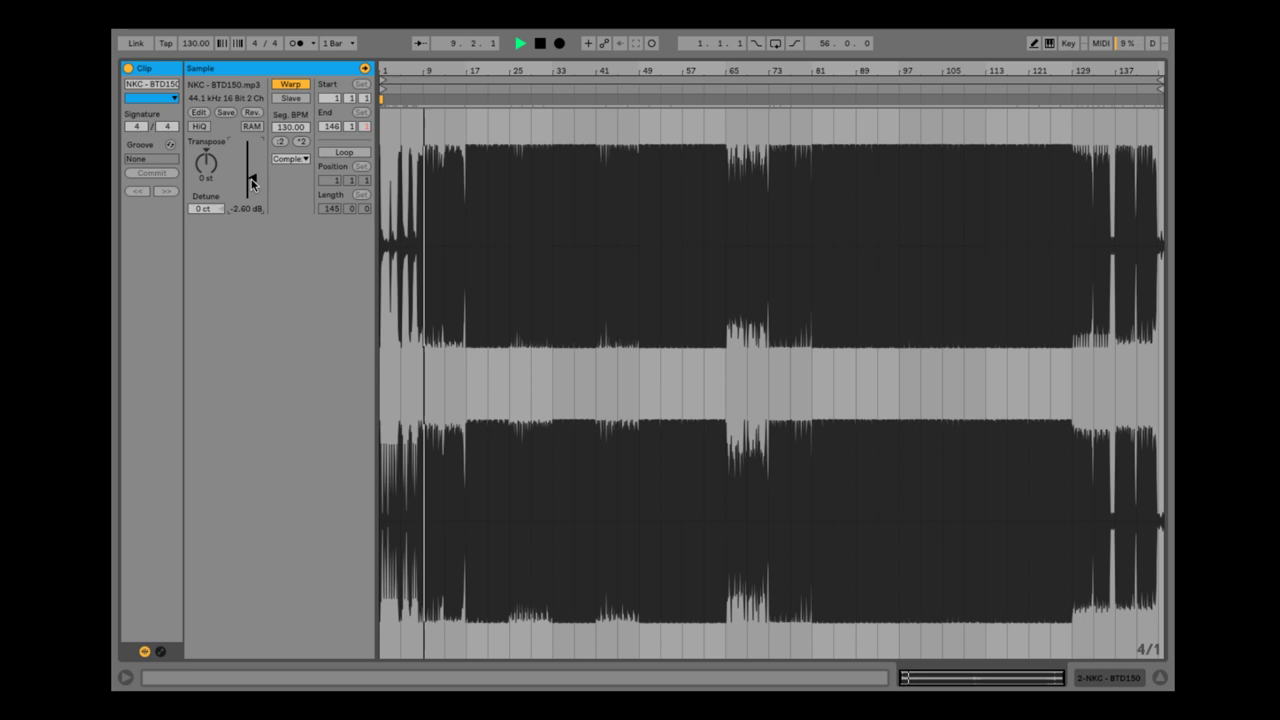
left_click(1160, 678)
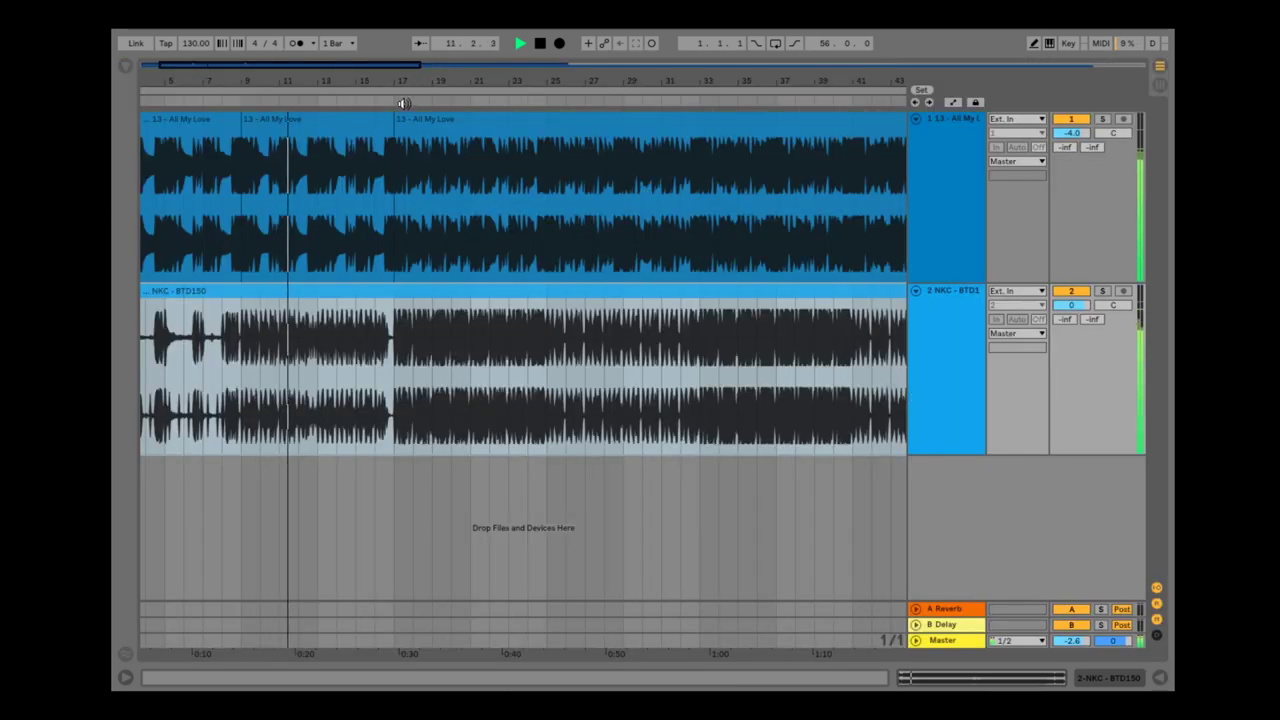
mouse_move(424, 81)
left_mouse_down()
mouse_move(424, 45)
mouse_move(424, 100)
mouse_move(424, 40)
left_mouse_up()
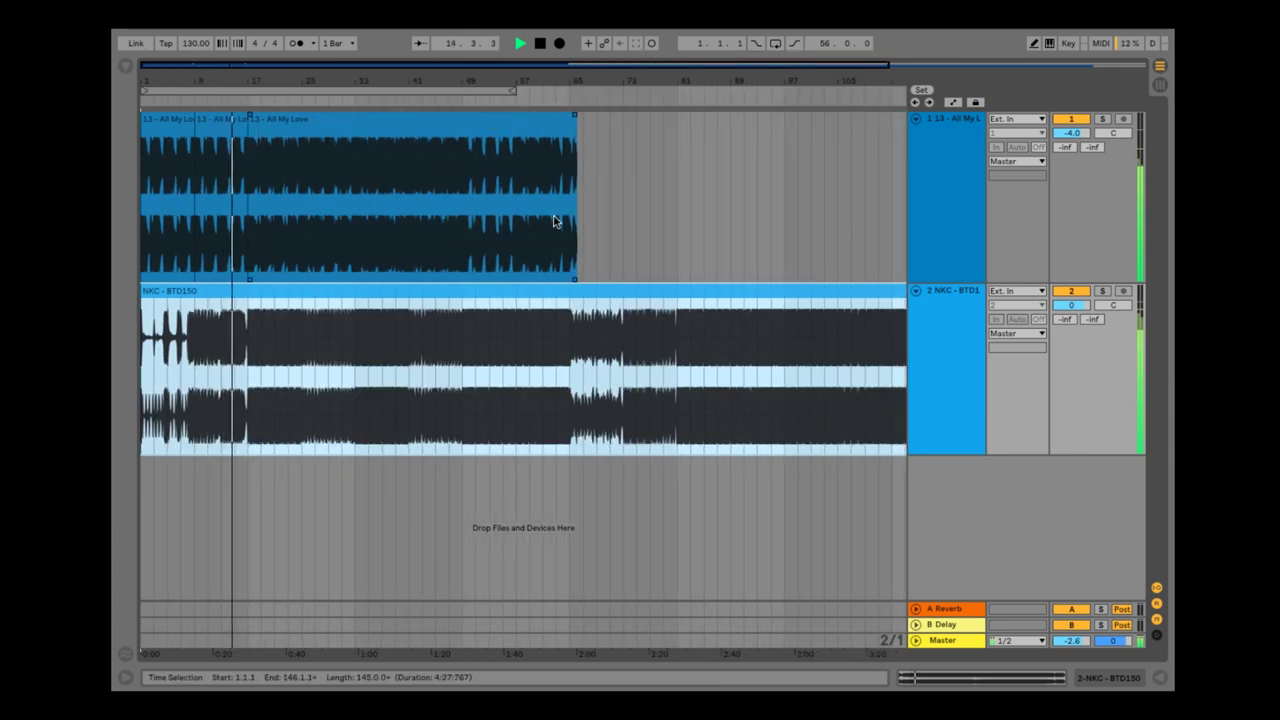
left_click_drag(250, 80, 225, 250)
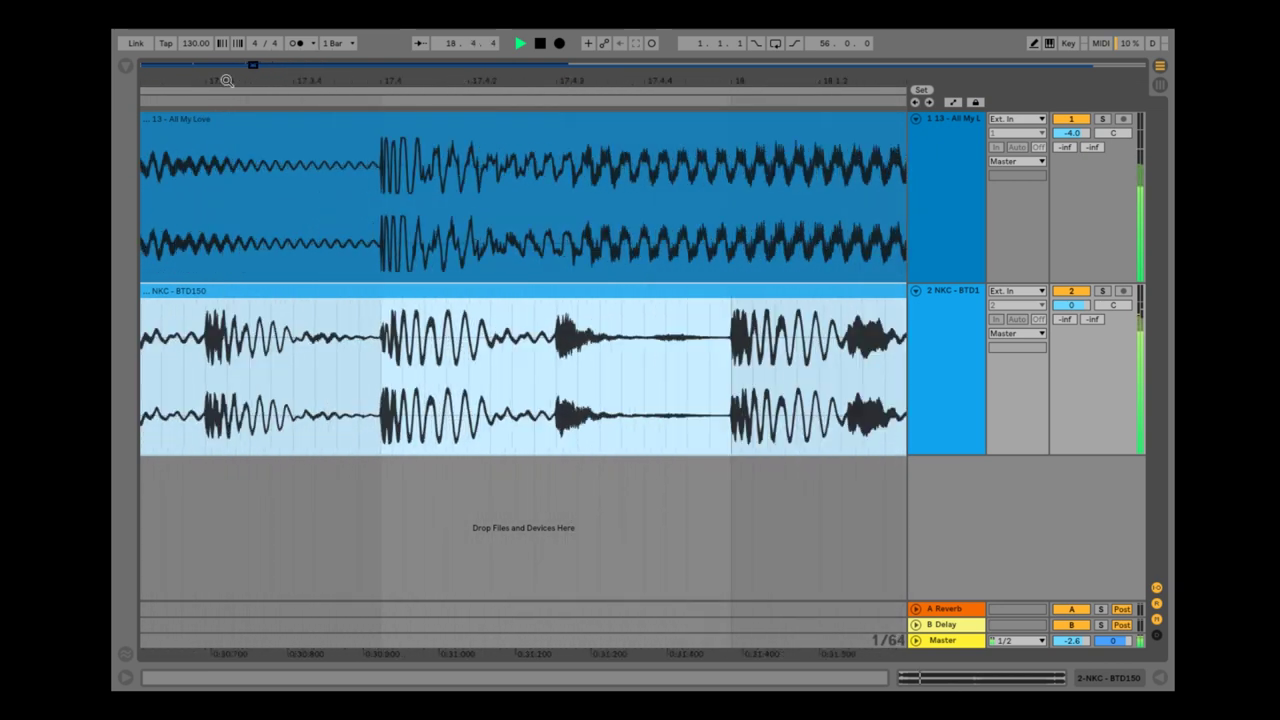
left_click_drag(387, 93, 590, 114)
left_click(943, 122)
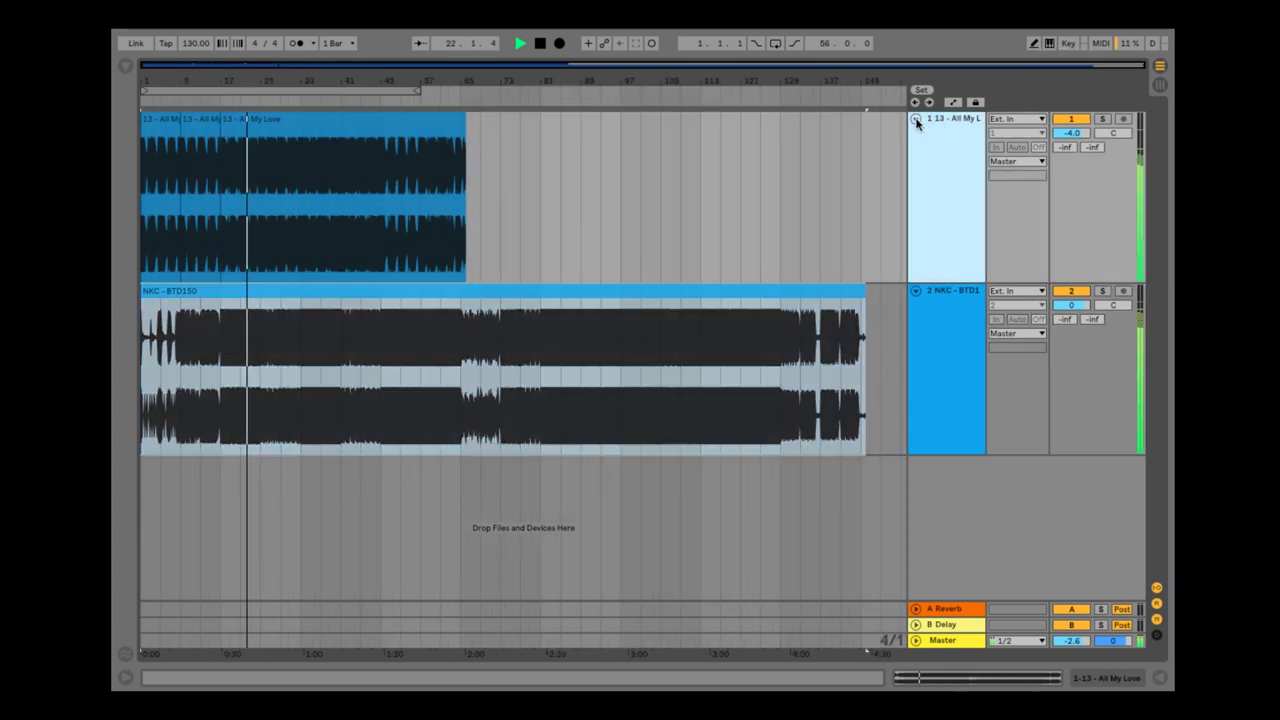
key("Left")
double_click(943, 121)
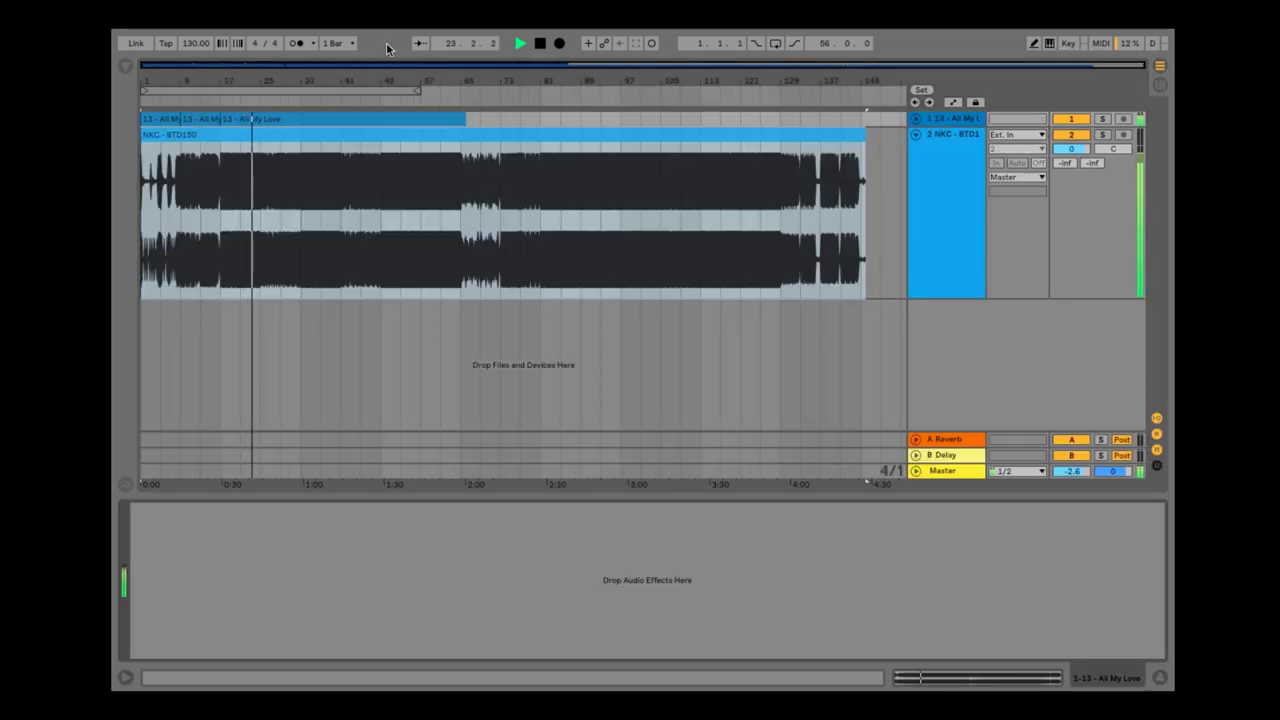
left_click(125, 67)
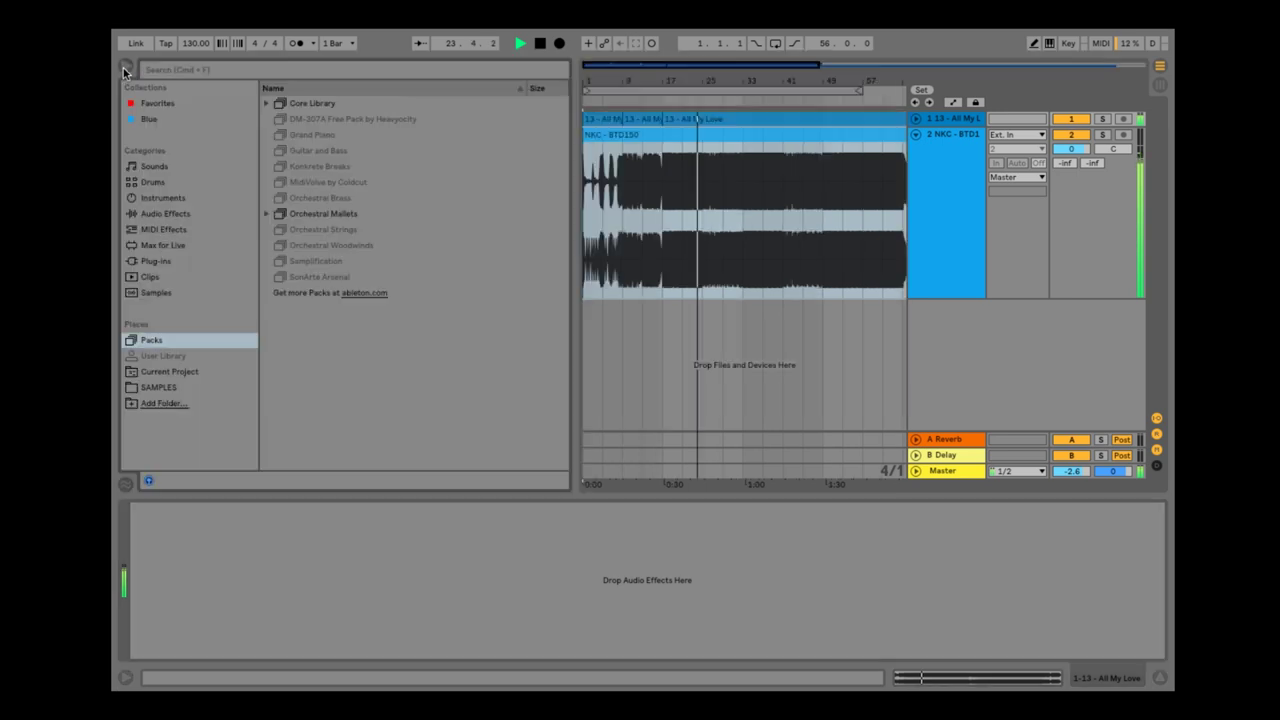
left_click(186, 214)
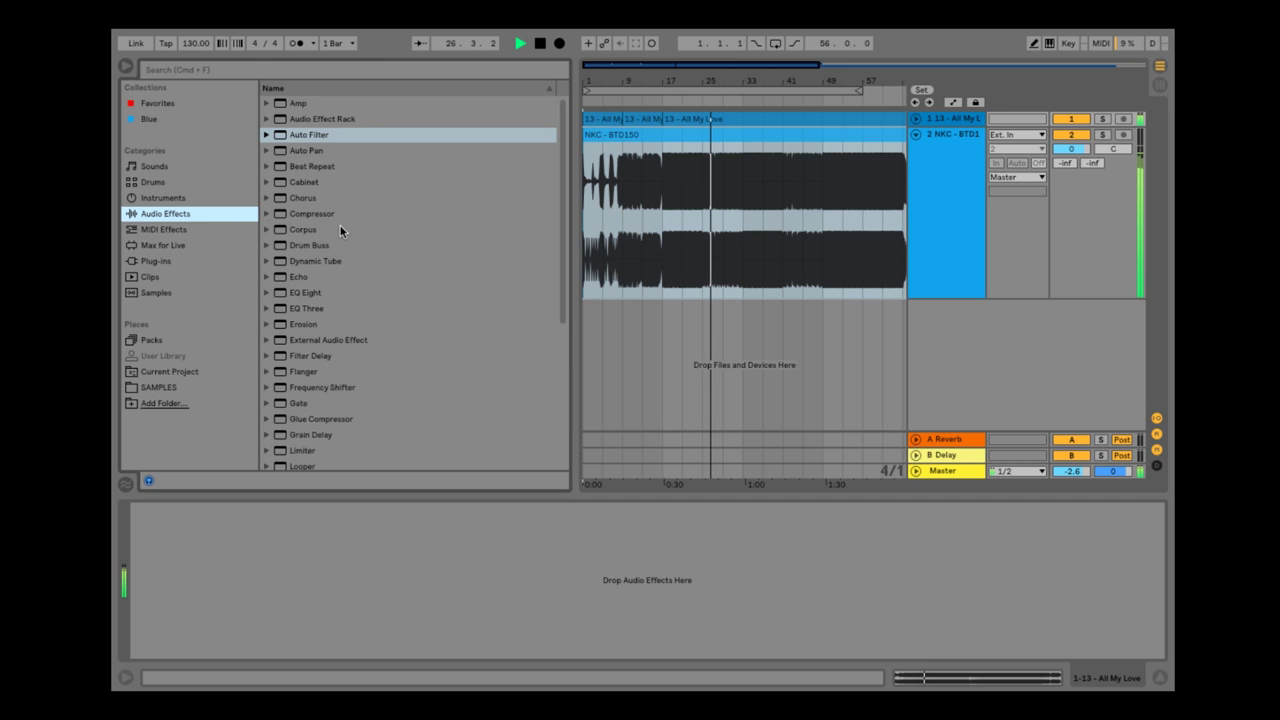
left_click(319, 294)
left_click_drag(357, 282, 760, 194)
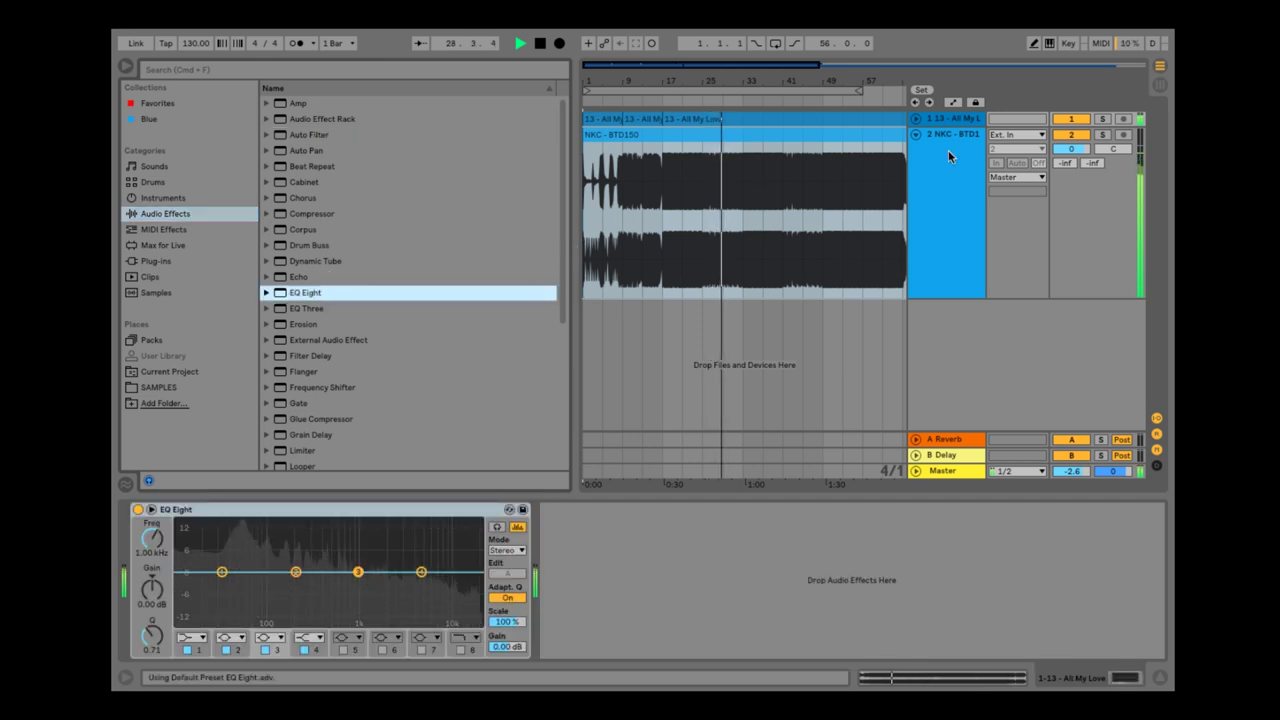
left_click(442, 515)
key("Delete")
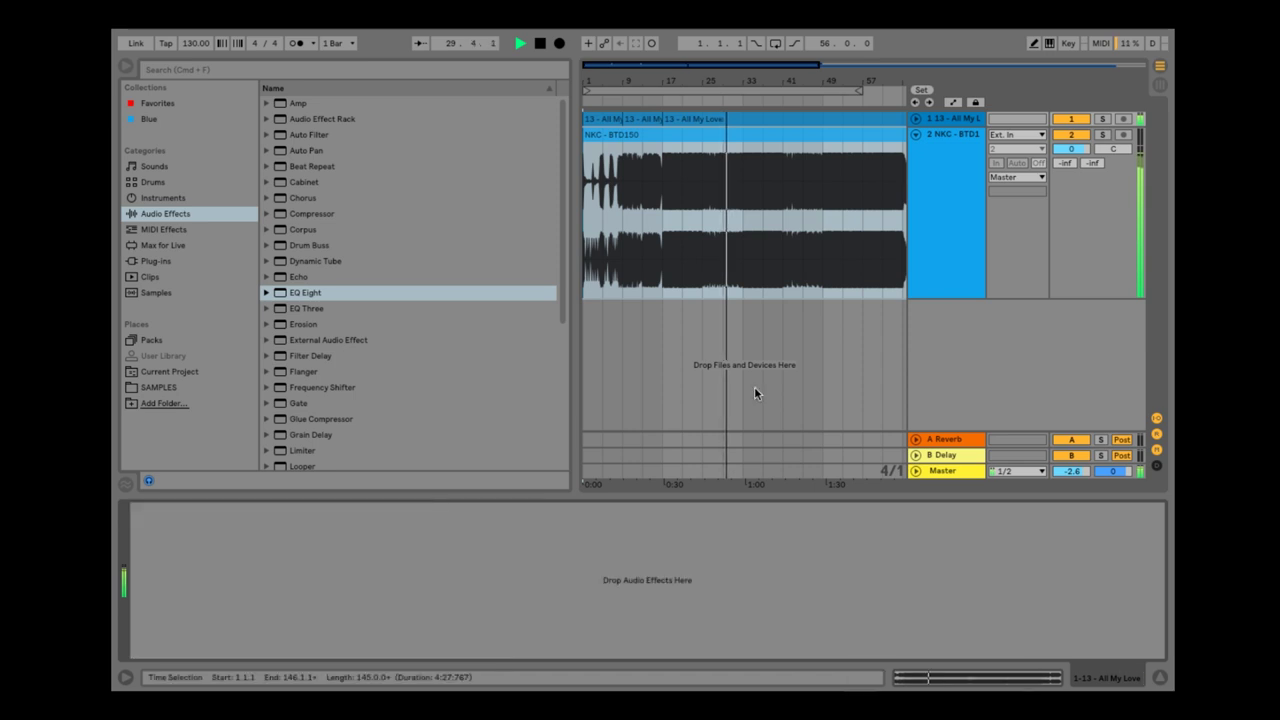
- Unfold the tracks, add EQ Eight to the All My Love track and solo that track
left_click(915, 120, "alt")
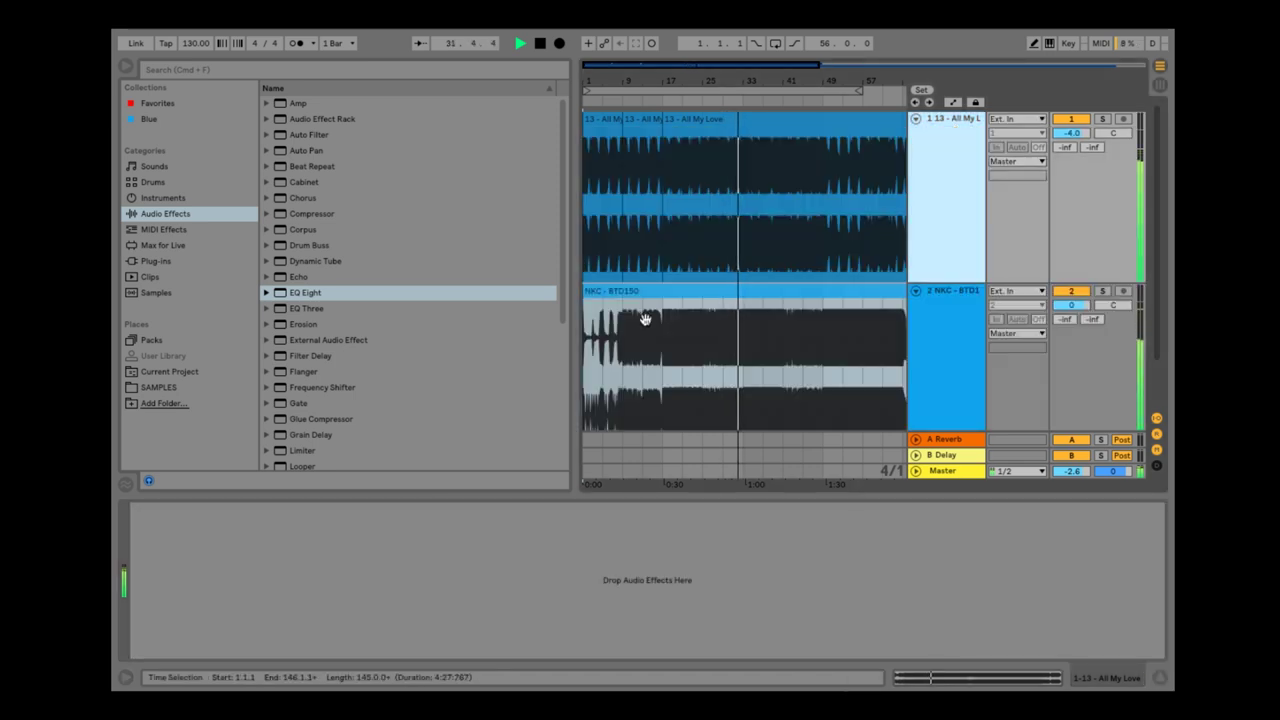
double_click(297, 292)
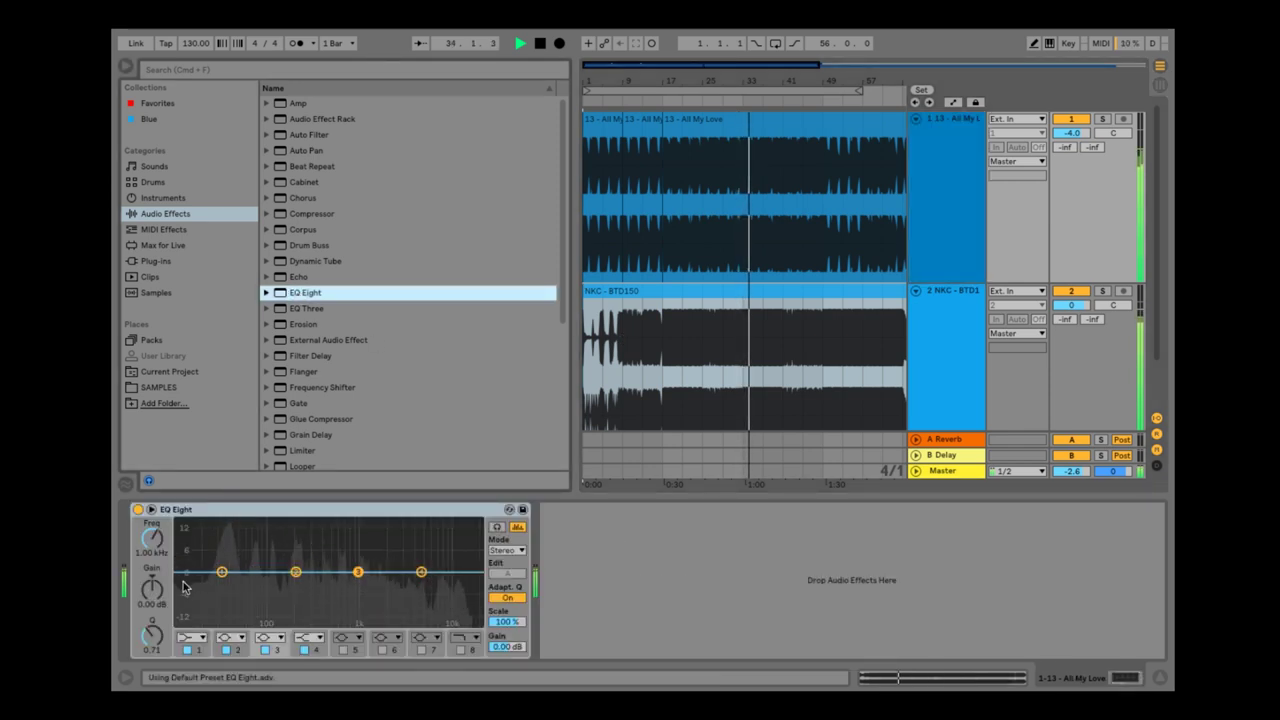
left_click(1103, 119)
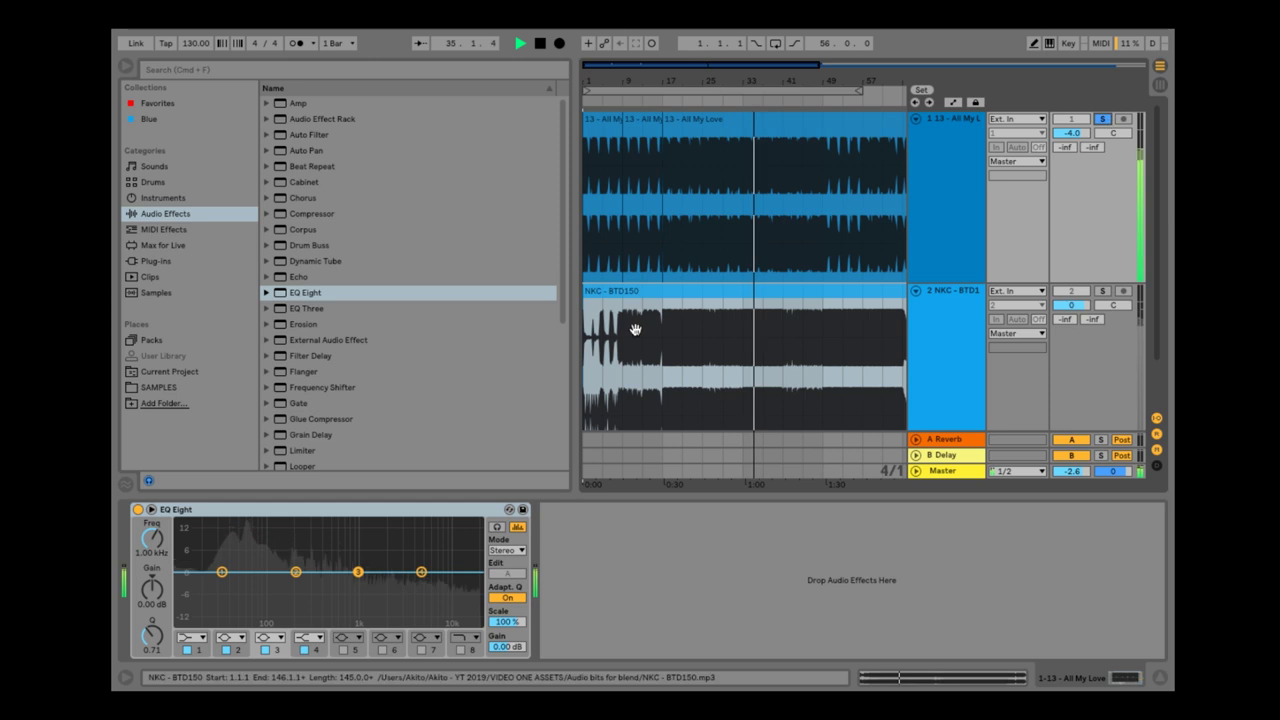
- Make EQ Eight's band 1 a low-cut filter at about 100 Hz on All My Love and unsolo the track
left_click(152, 510)
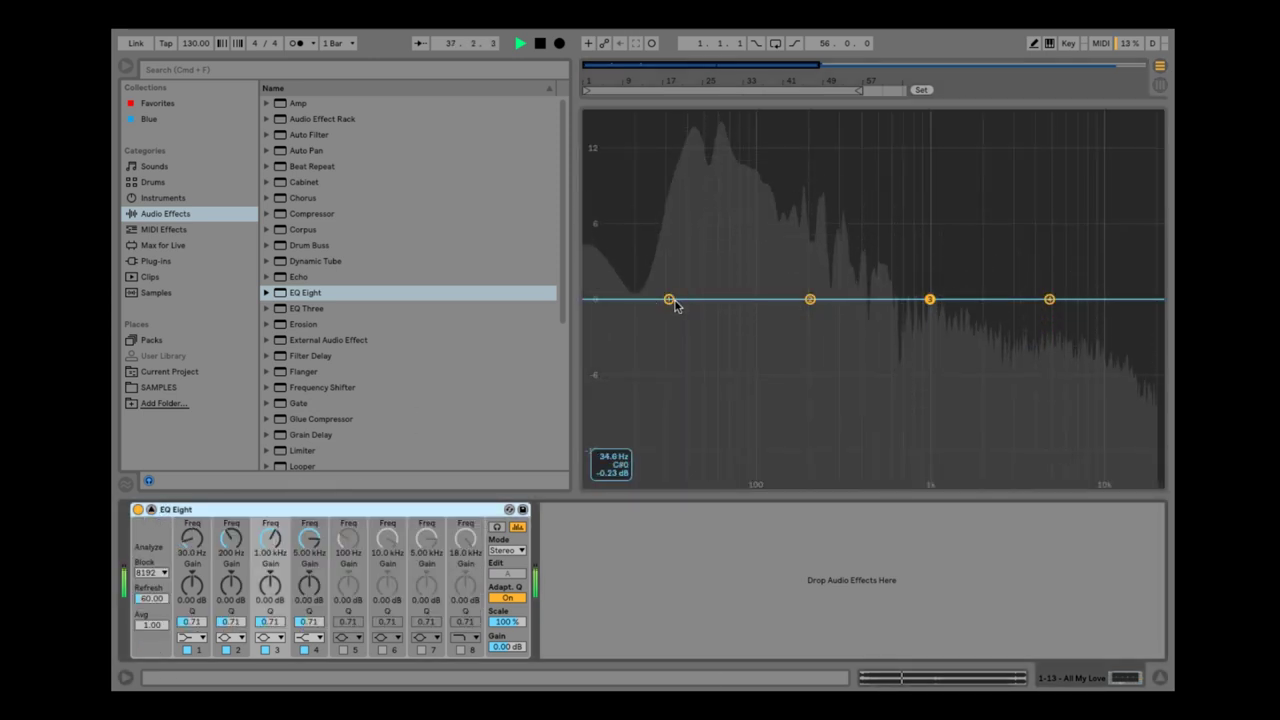
left_click(191, 637)
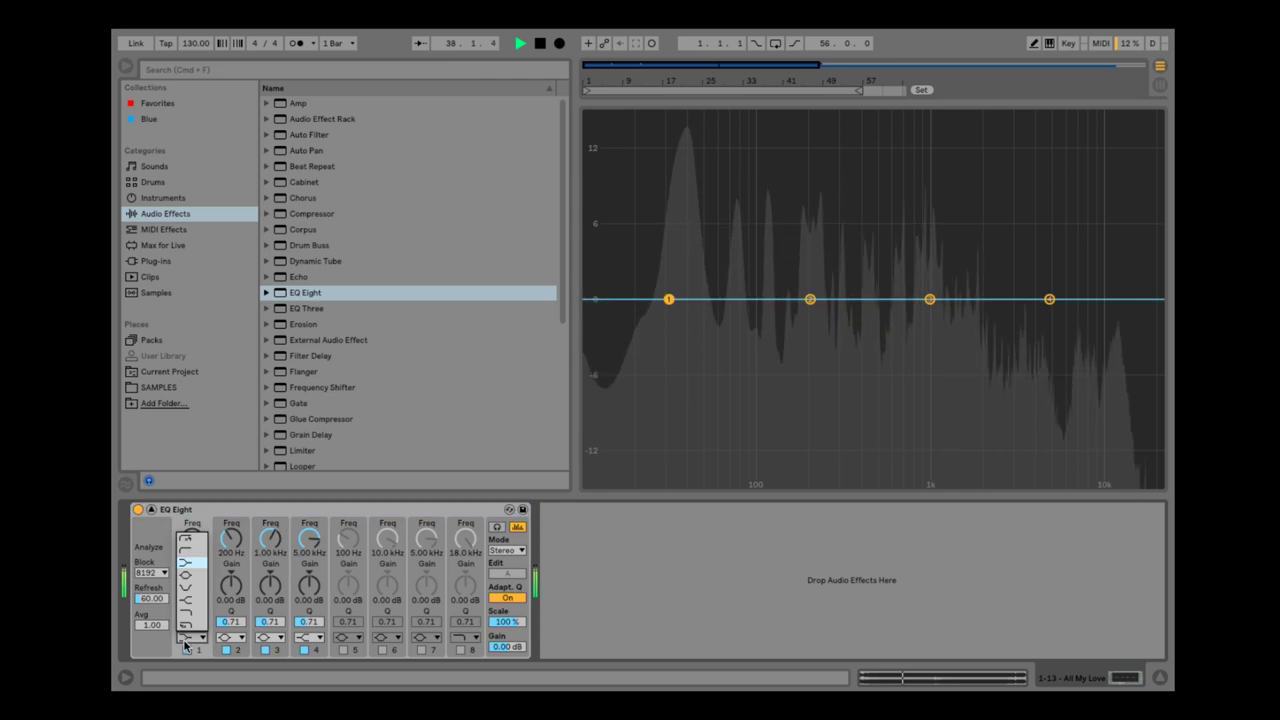
left_click(196, 565)
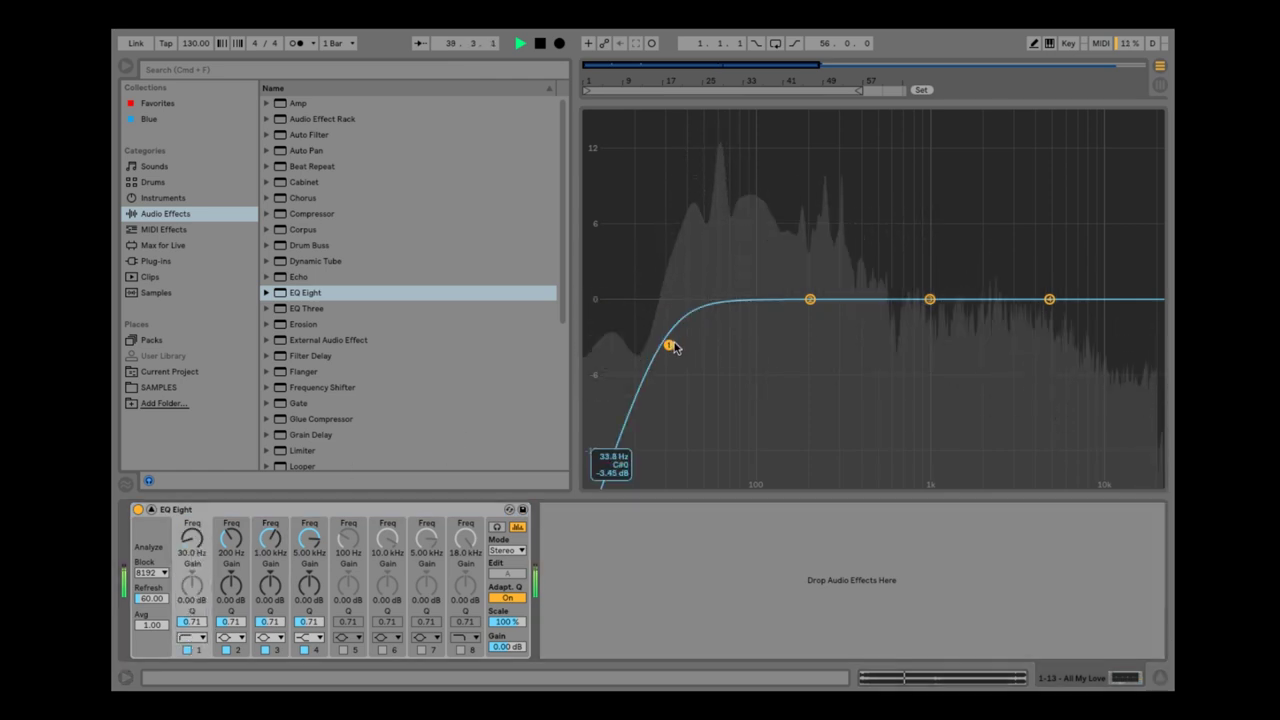
left_click_drag(672, 346, 760, 331)
left_click(1160, 677)
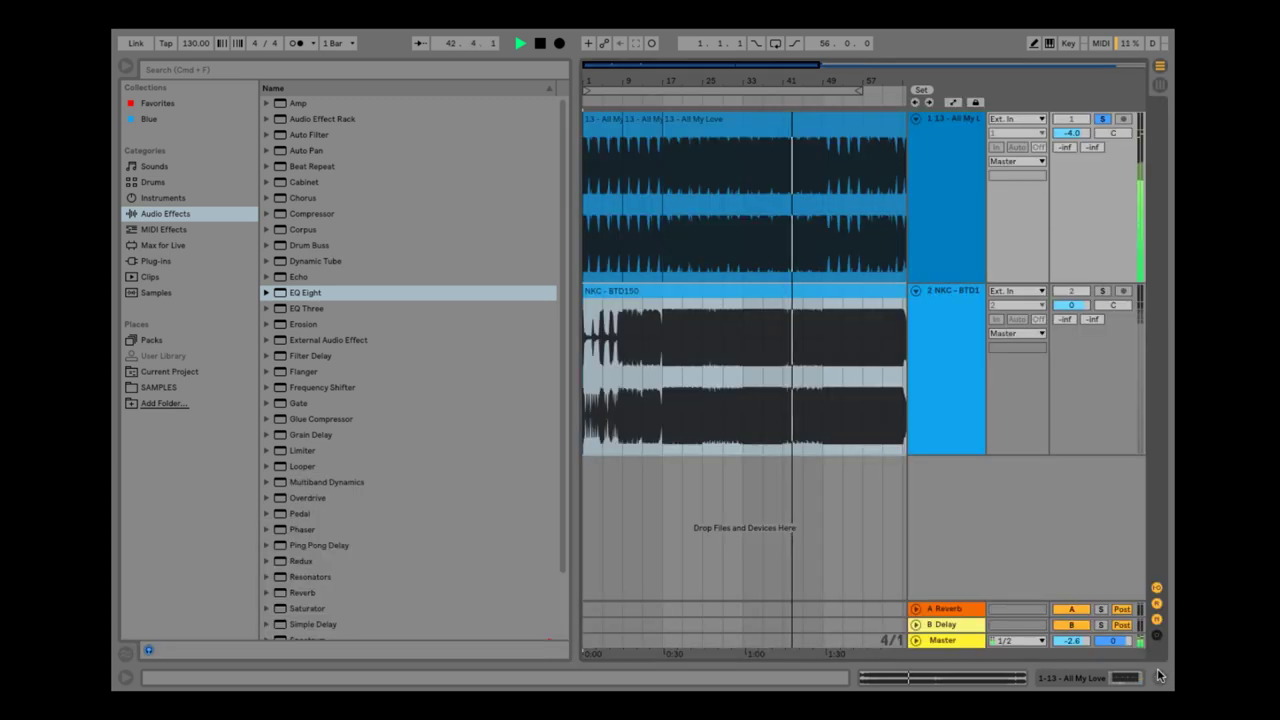
left_click(1103, 120)
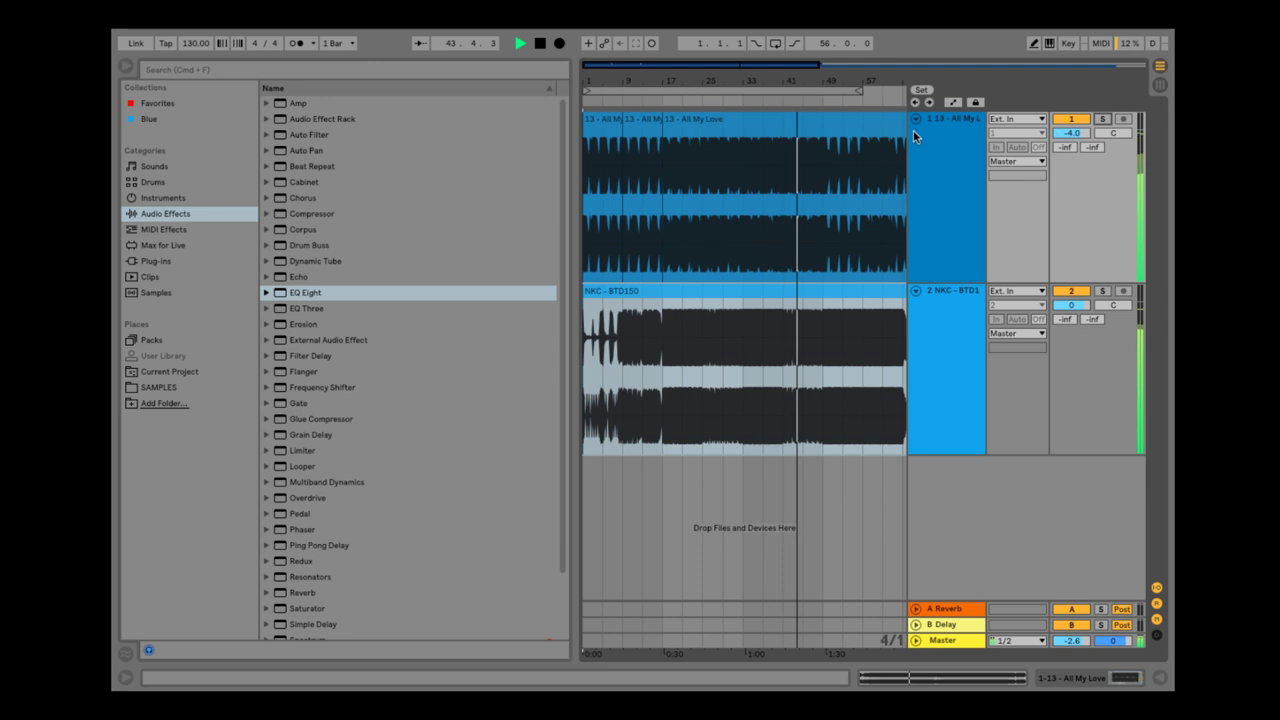
- Duplicate the All My Love section that starts at bar 17 and place the copy at bar 65
left_click_drag(831, 75, 831, 40)
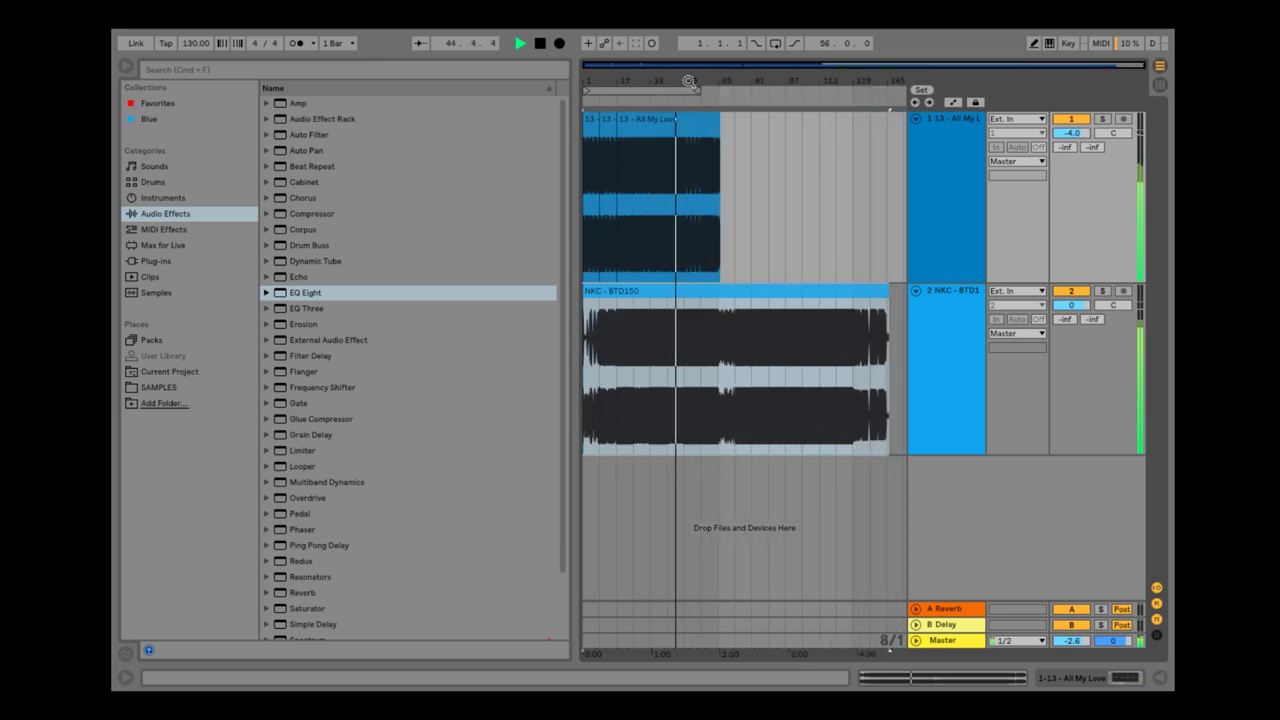
mouse_move(686, 82)
left_mouse_down()
mouse_move(688, 104)
mouse_move(751, 128)
mouse_move(774, 108)
mouse_move(756, 96)
mouse_move(787, 85)
mouse_move(786, 130)
mouse_move(786, 119)
left_mouse_up()
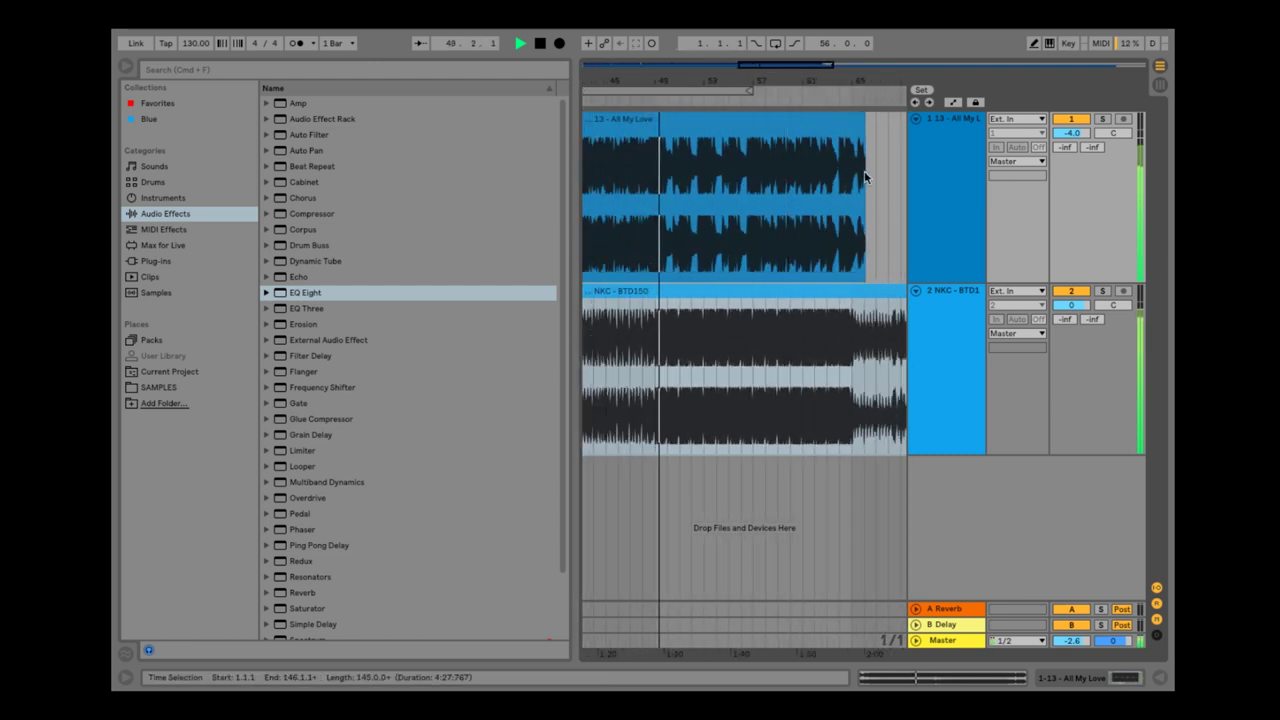
left_click_drag(797, 81, 797, 28)
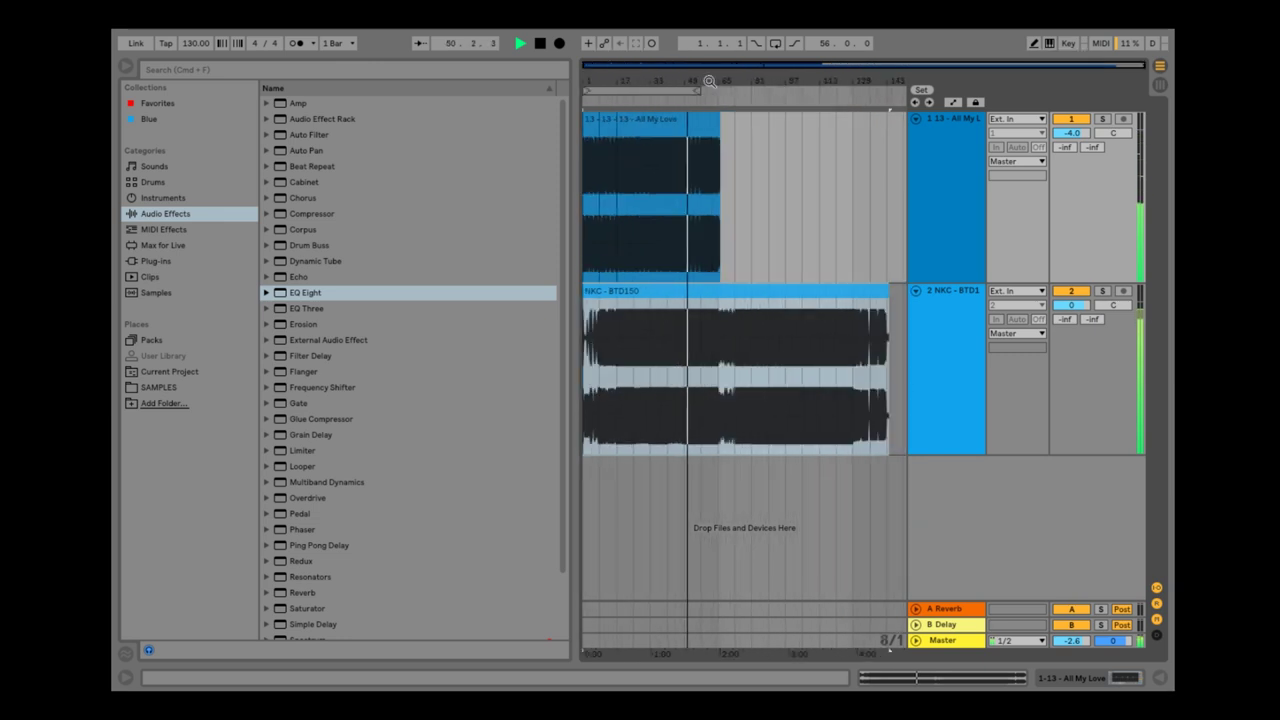
left_click(638, 124)
left_click_drag(648, 84, 769, 79)
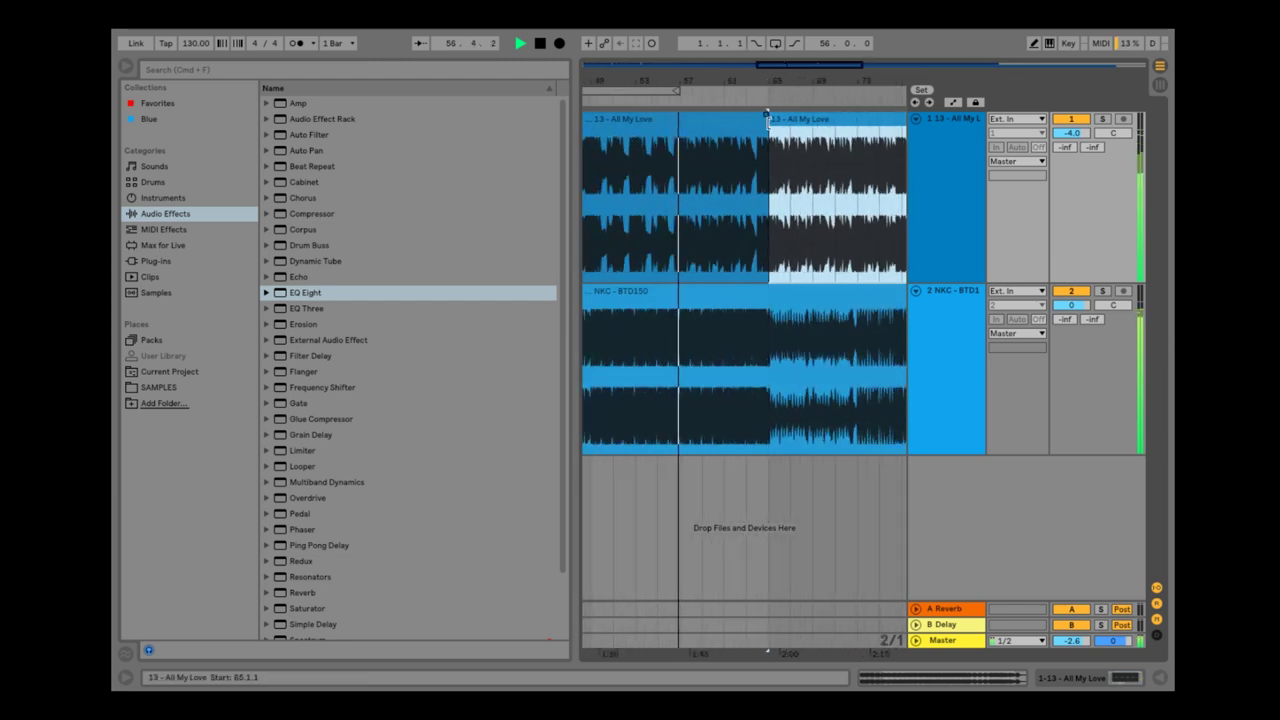
- Check the All My Love join at bar 65 and the end of the copied clip during playback
left_click_drag(758, 79, 789, 184)
left_click_drag(763, 84, 763, 4)
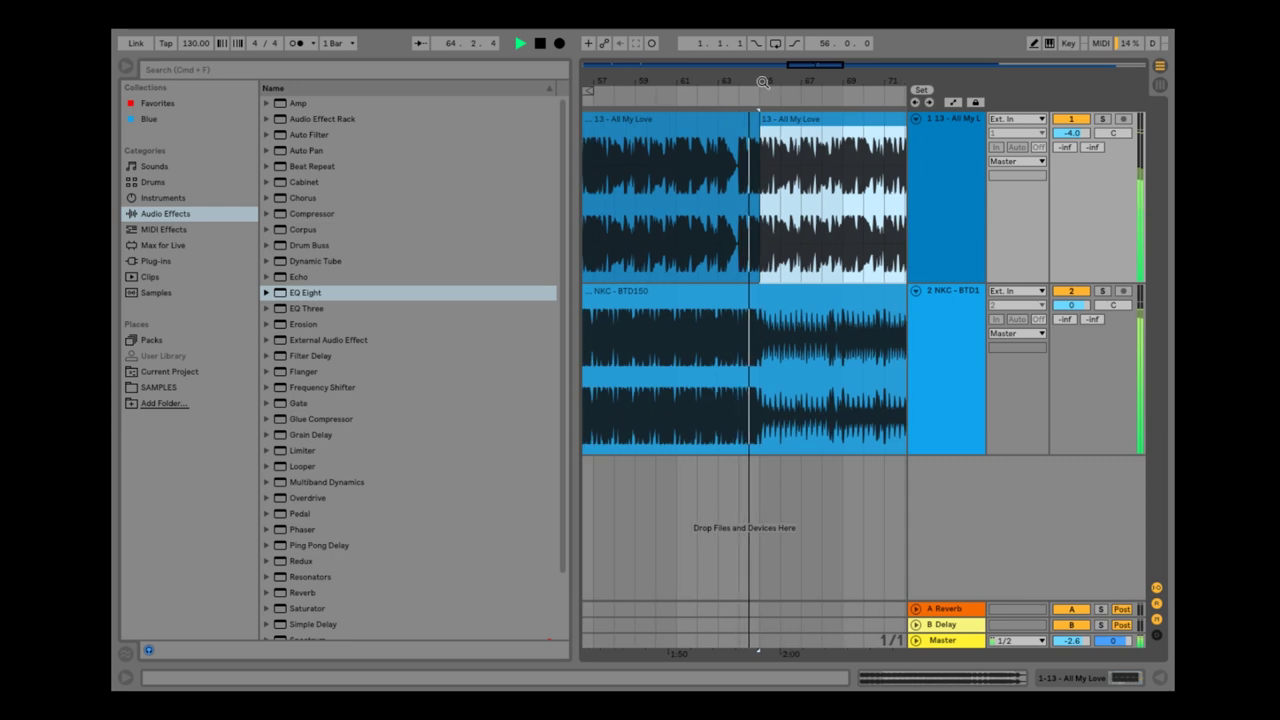
left_click_drag(762, 82, 762, 40)
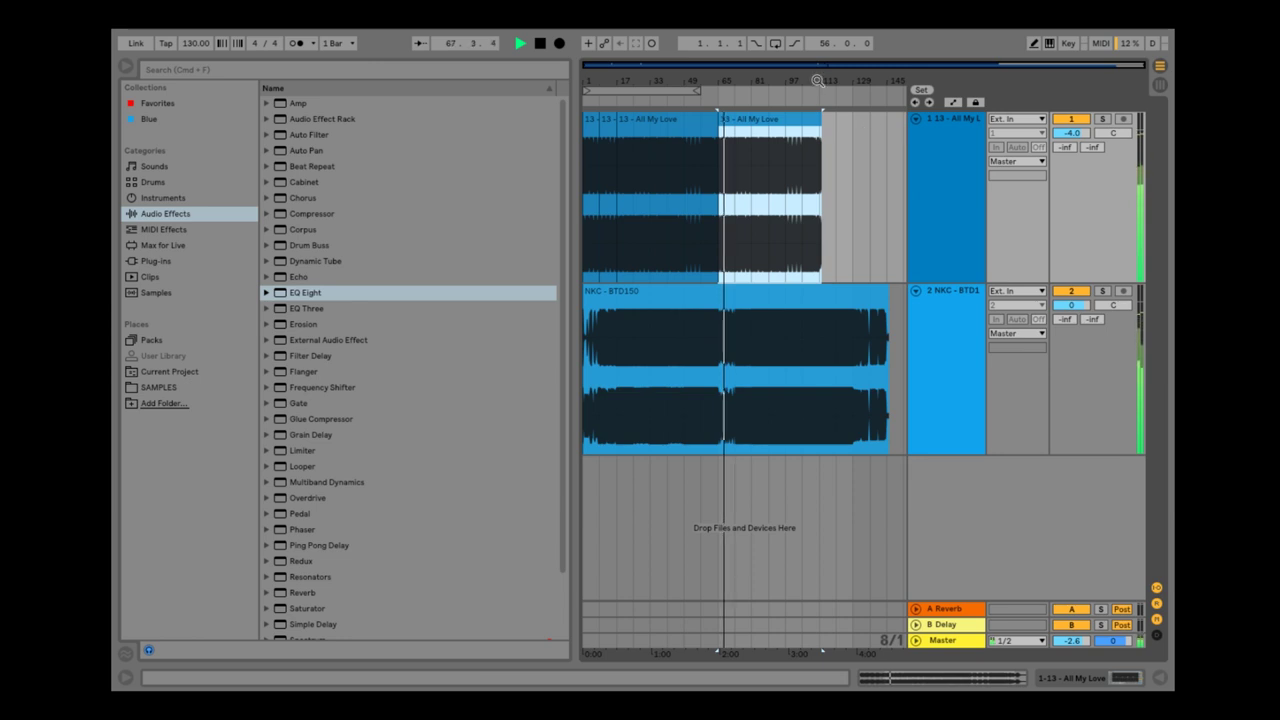
left_click_drag(816, 81, 714, 156)
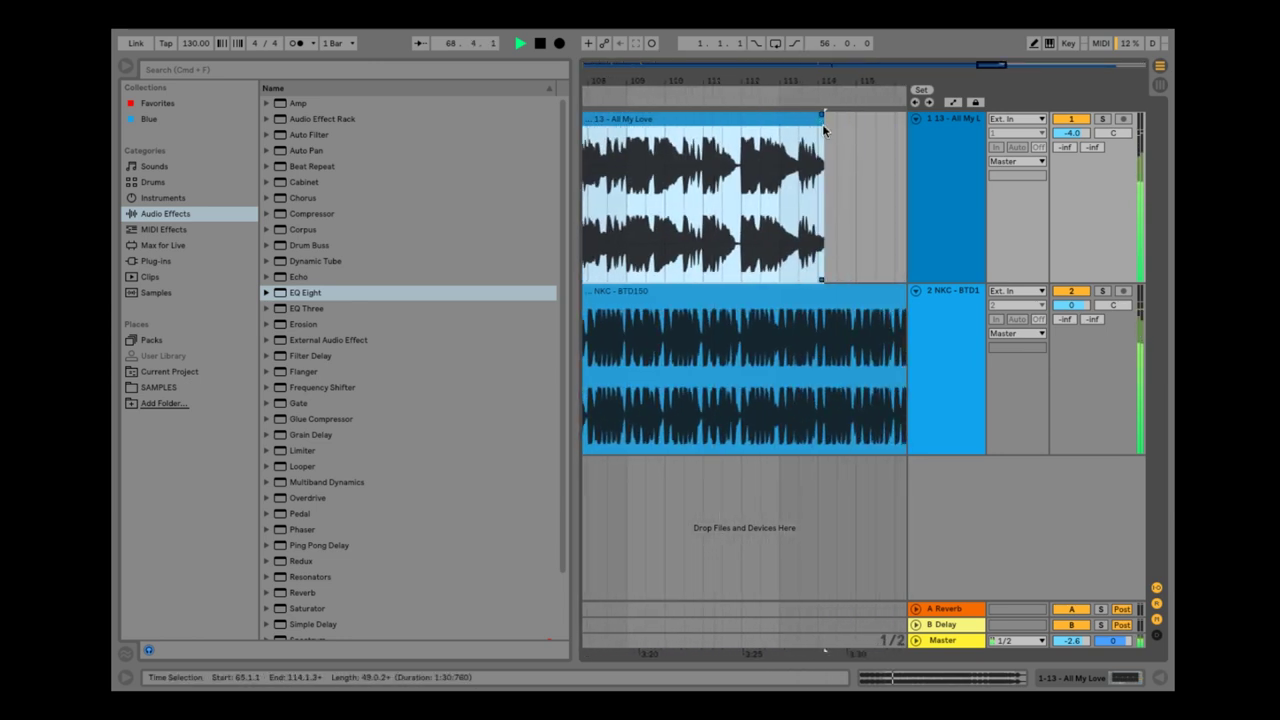
- Extend the arrangement loop to 128 bars, running from bar 1 to bar 129
left_click_drag(818, 128, 1106, 79)
left_click_drag(837, 81, 828, 20)
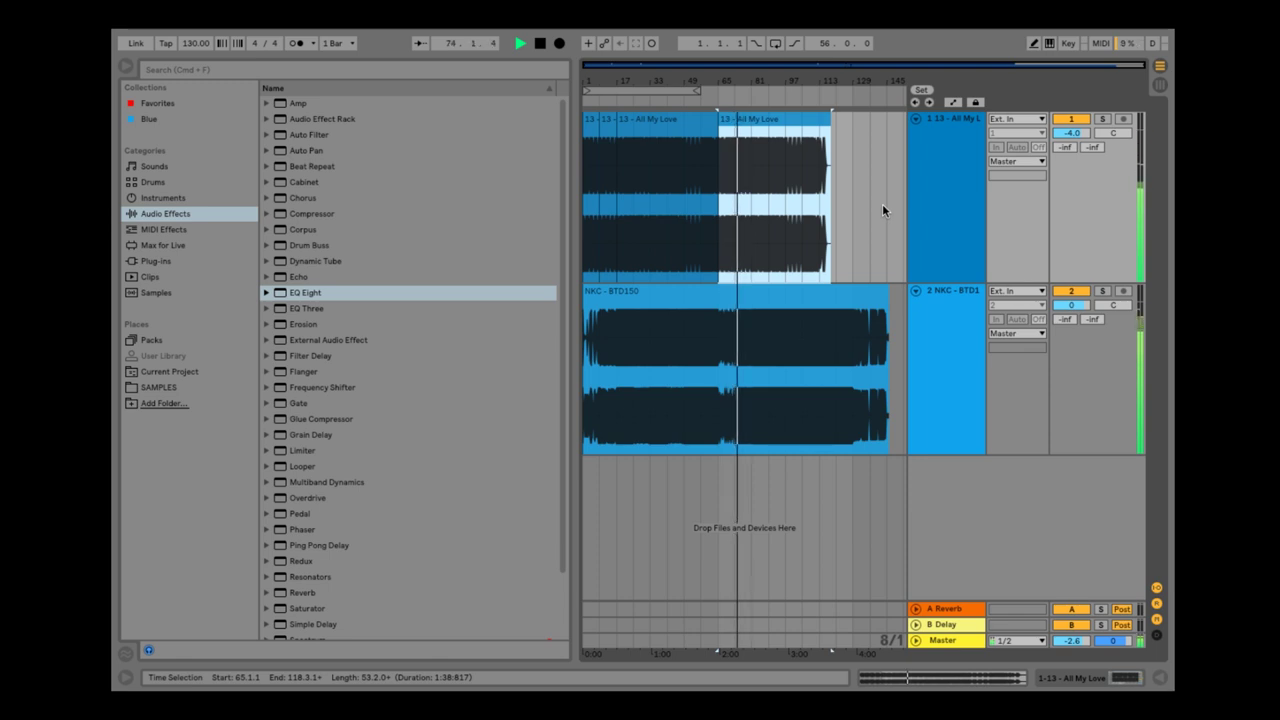
left_click_drag(697, 90, 854, 101)
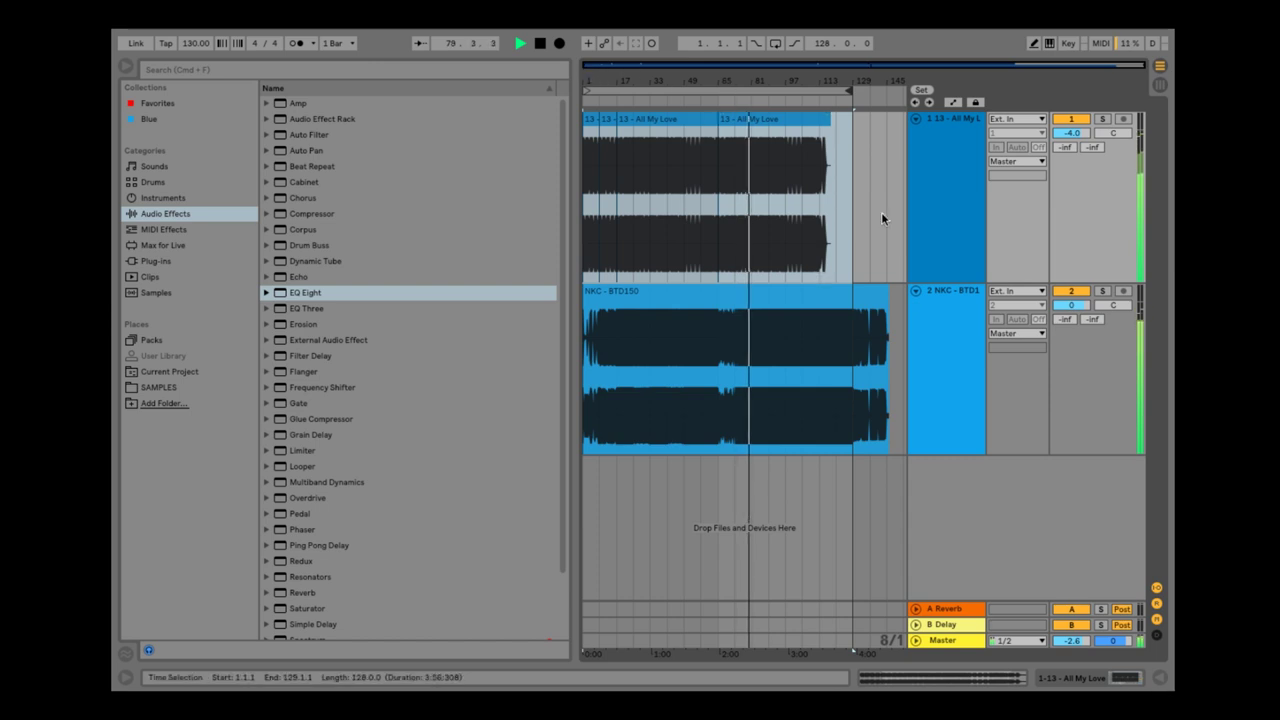
- Set the All My Love track's A Reverb send to -29.4 dB in Session View and return to the arrangement
left_click(950, 290)
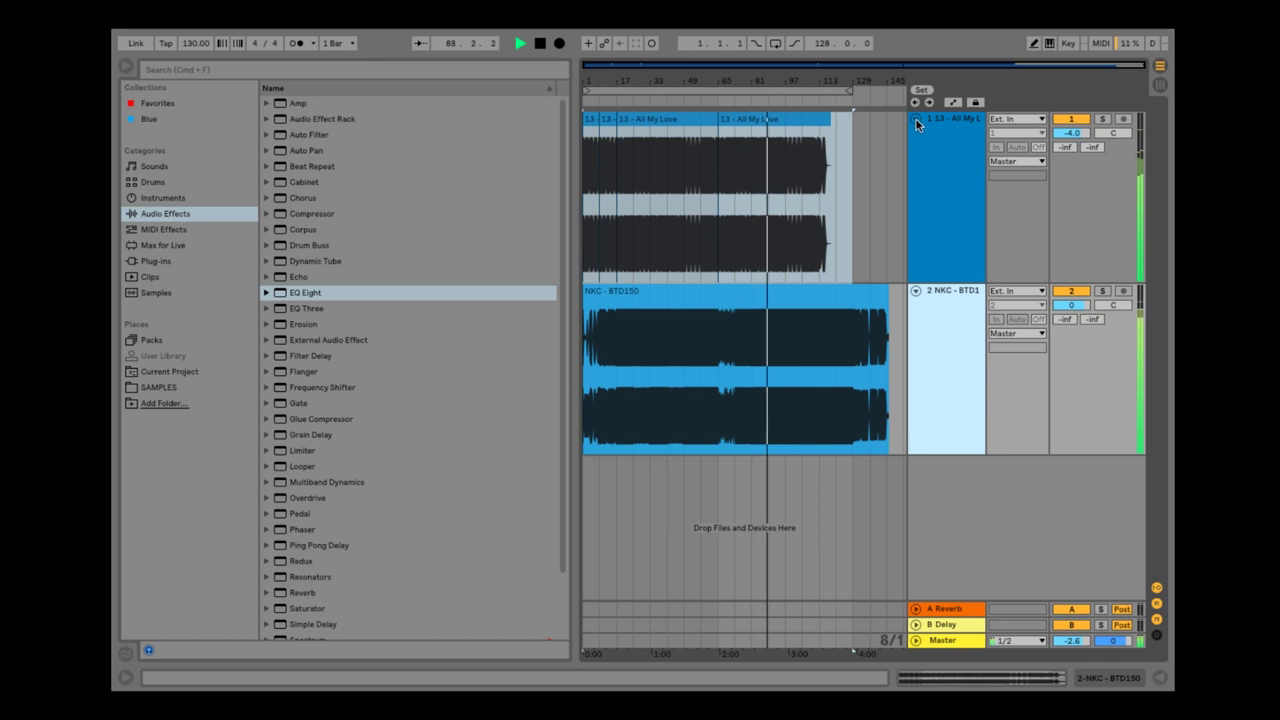
key("Tab")
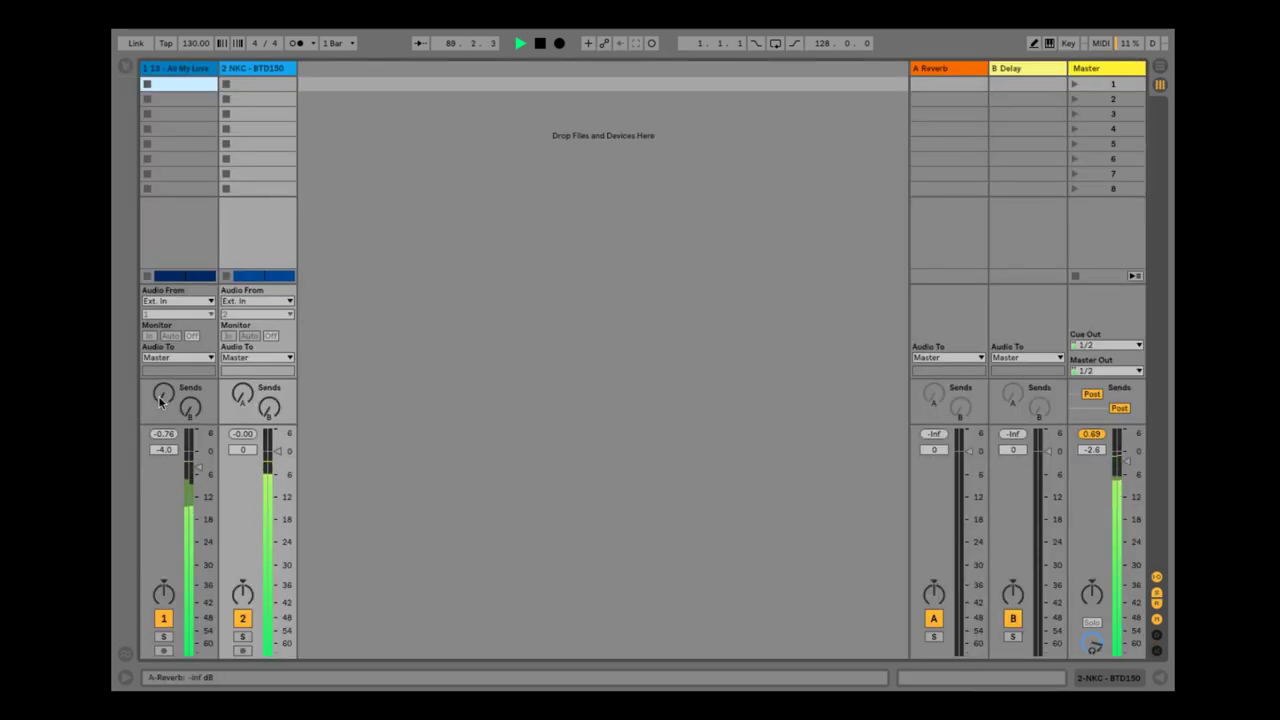
left_click_drag(162, 399, 162, 370)
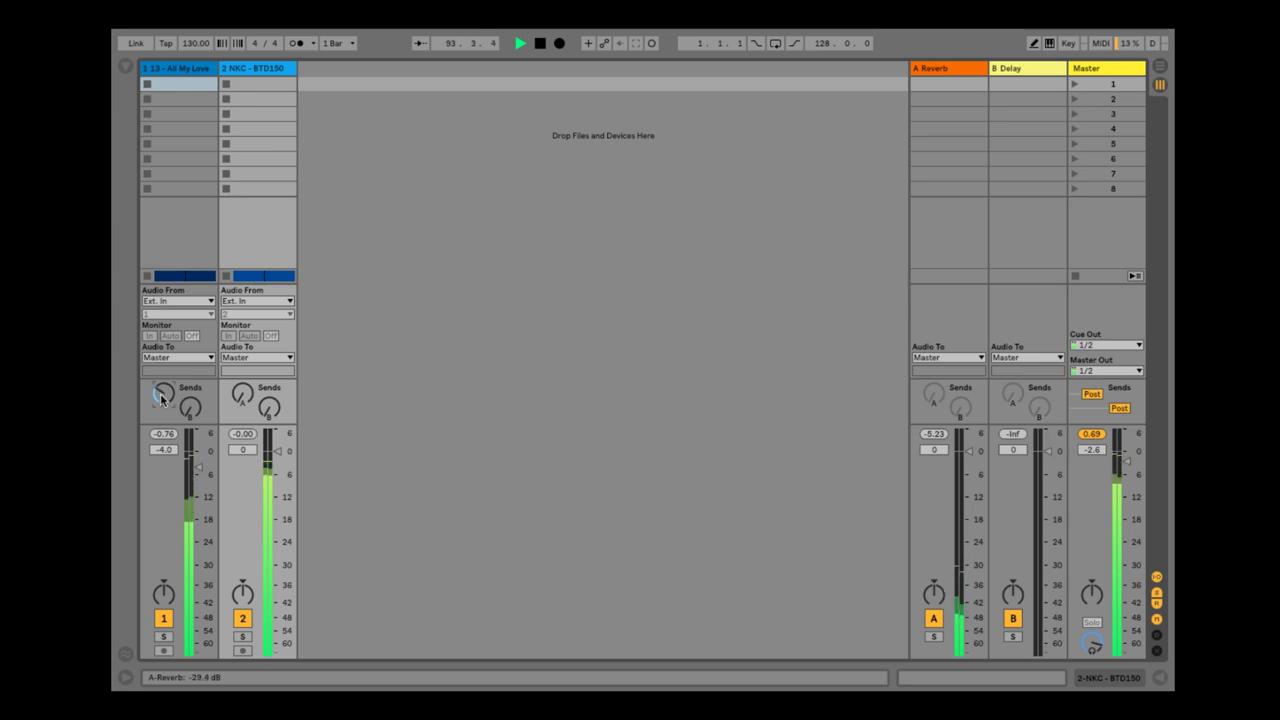
key("Tab")
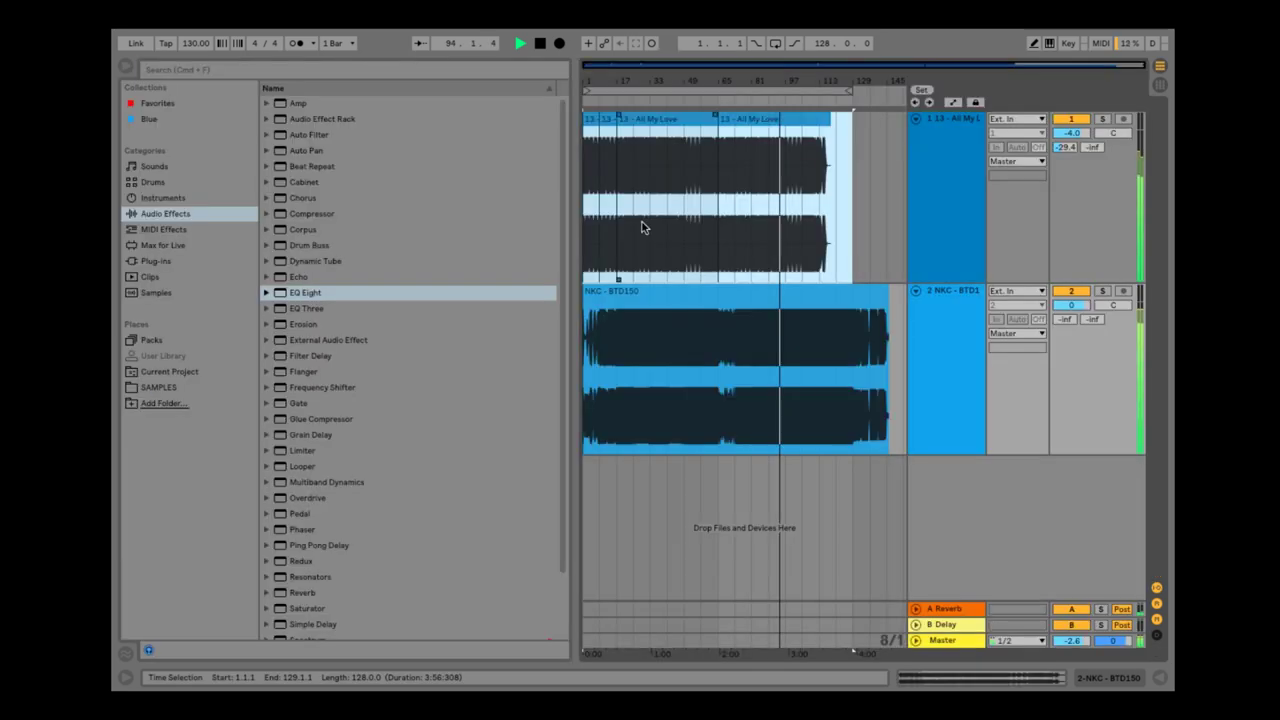
left_click(924, 294)
left_click(915, 292)
left_click(912, 120)
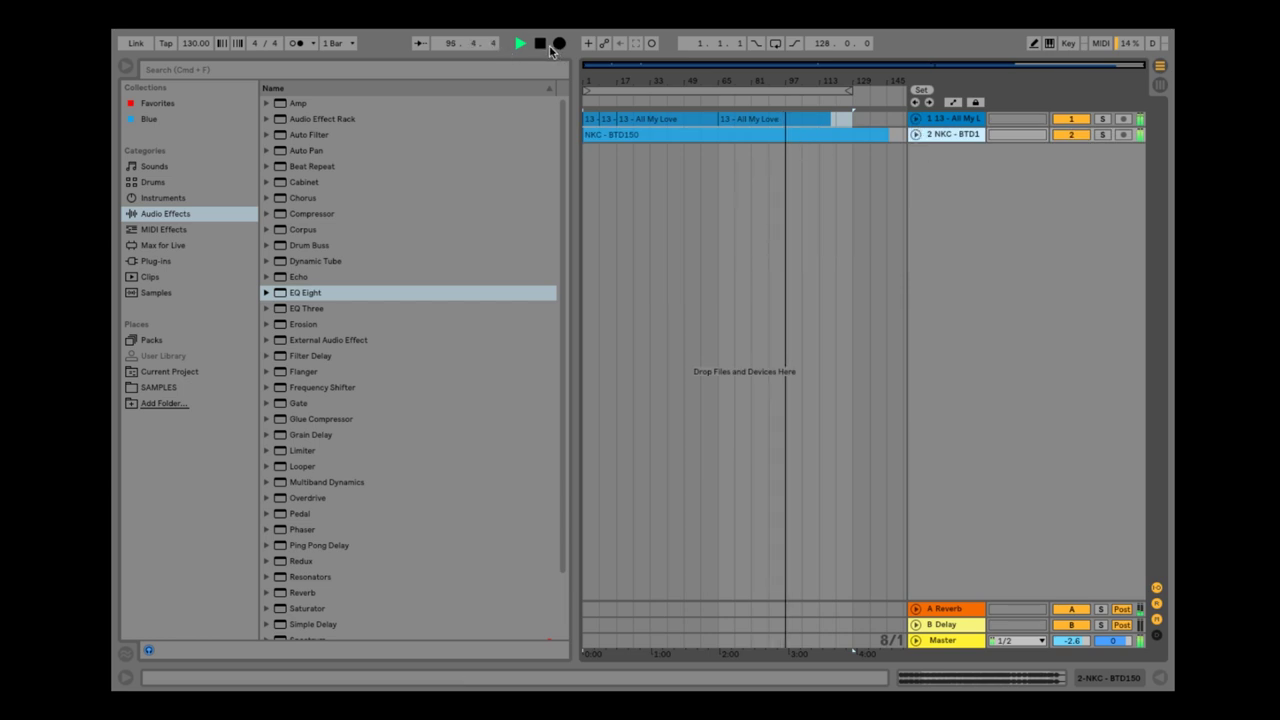
left_click(917, 136)
left_click_drag(606, 81, 657, 50)
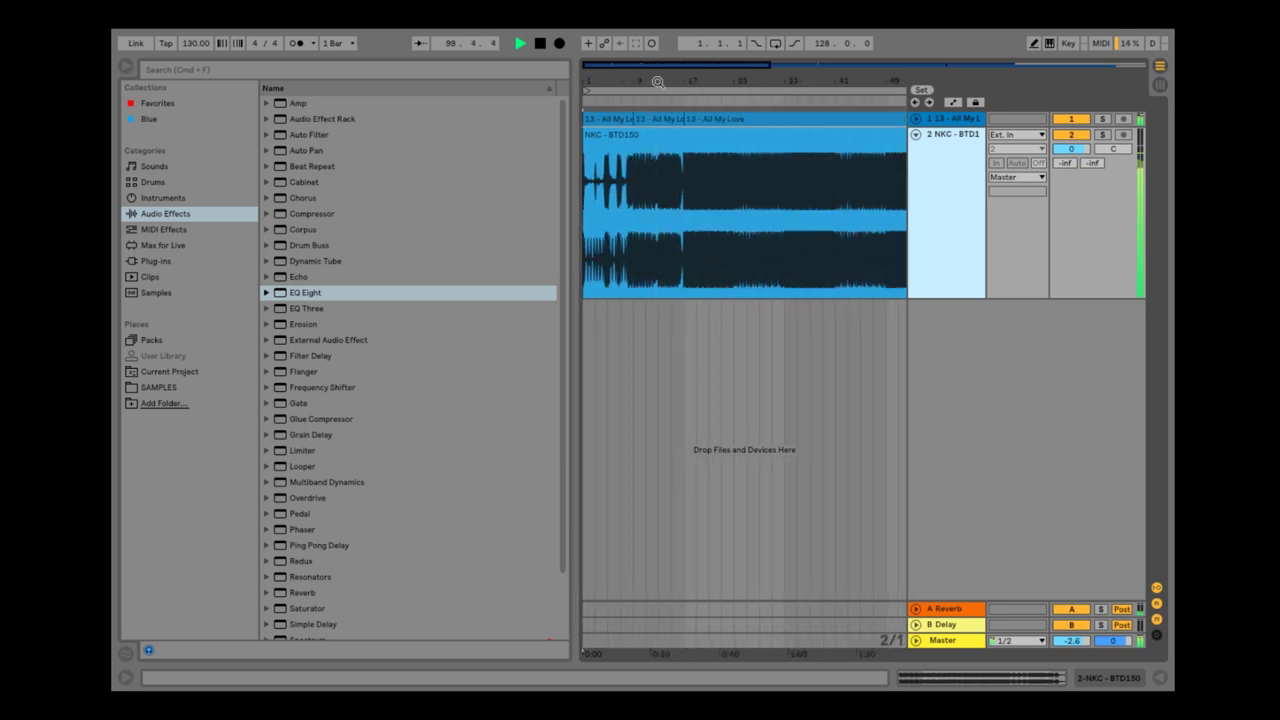
left_click(915, 120)
left_click_drag(690, 81, 658, 40)
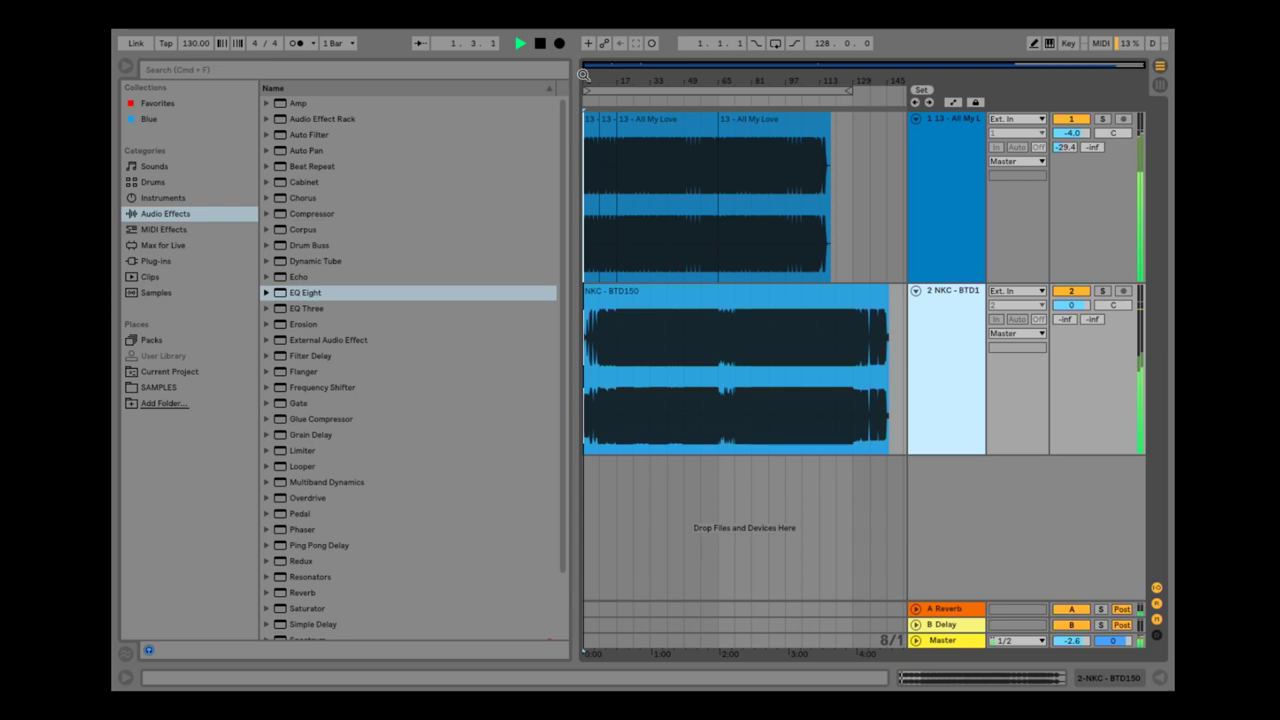
- Stop playback, split the NKC - BTD150 clip at bar 9 and delete its section from bar 1 to bar 9
left_click_drag(583, 75, 583, 181)
key("space")
left_click_drag(775, 443, 552, 438)
key("super+e")
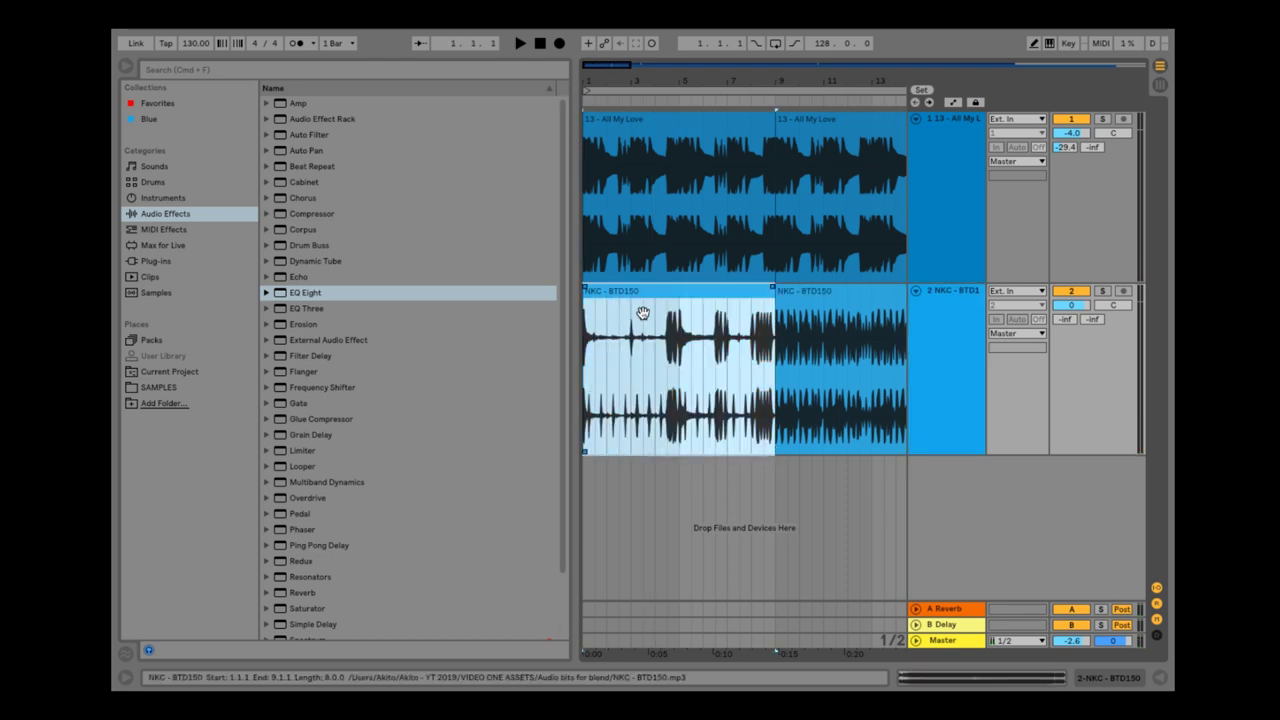
key("Delete")
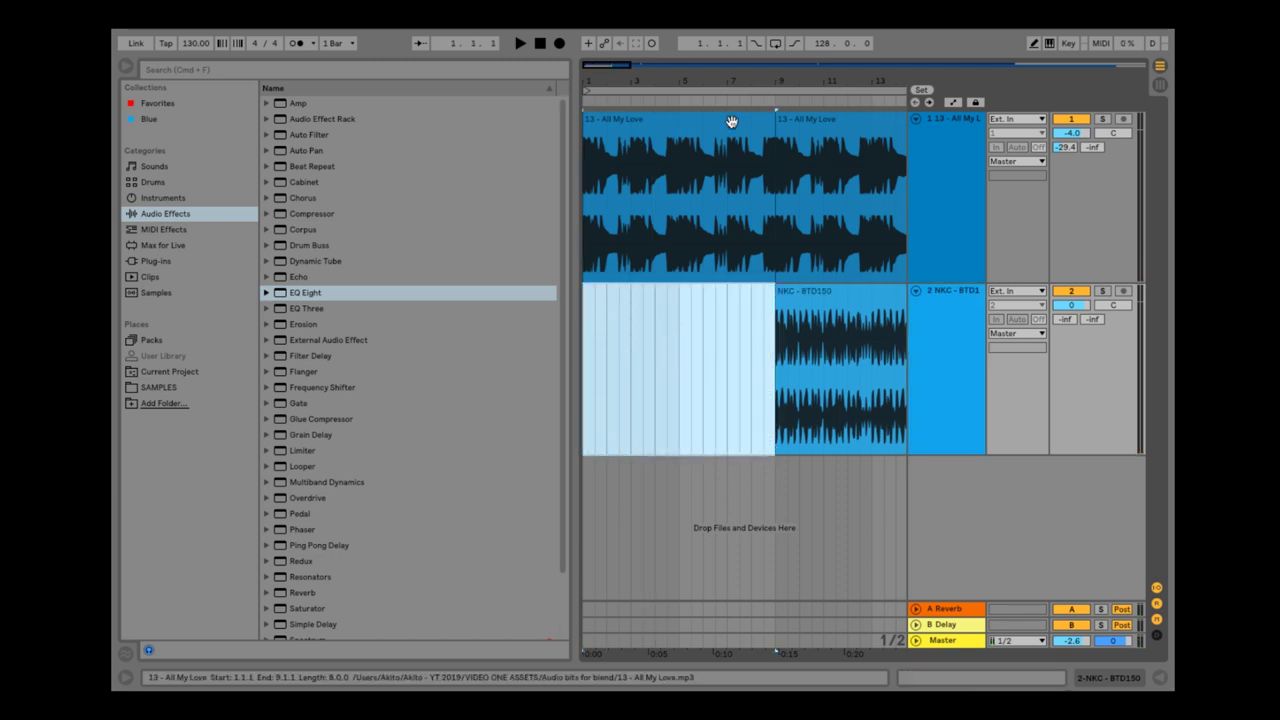
- Split out the NKC - BTD150 section from bar 9 to bar 17 and copy it to bar 1
left_click_drag(822, 66, 686, 46)
left_click_drag(655, 457, 732, 440)
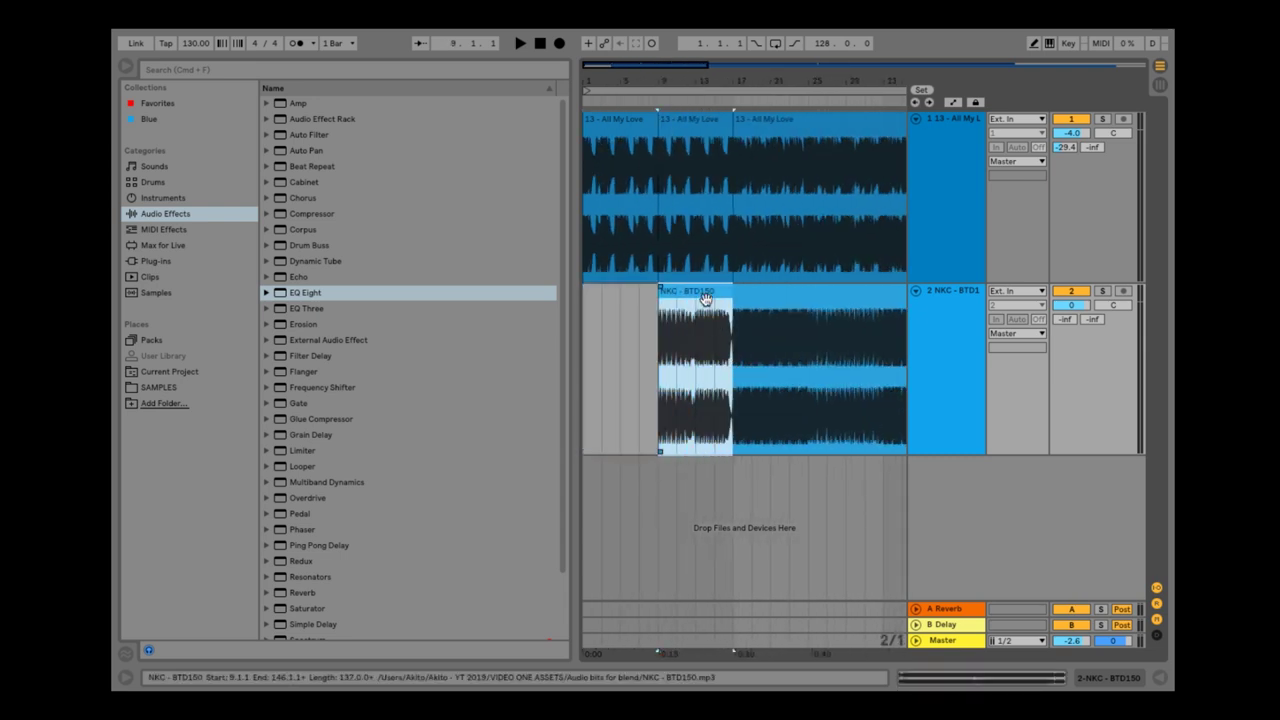
key("super+e")
left_click_drag(705, 298, 620, 297)
- Play up to bar 16, split bar 16 of NKC - BTD150 into its own clip, hide the browser and reverse that clip
left_click(714, 104)
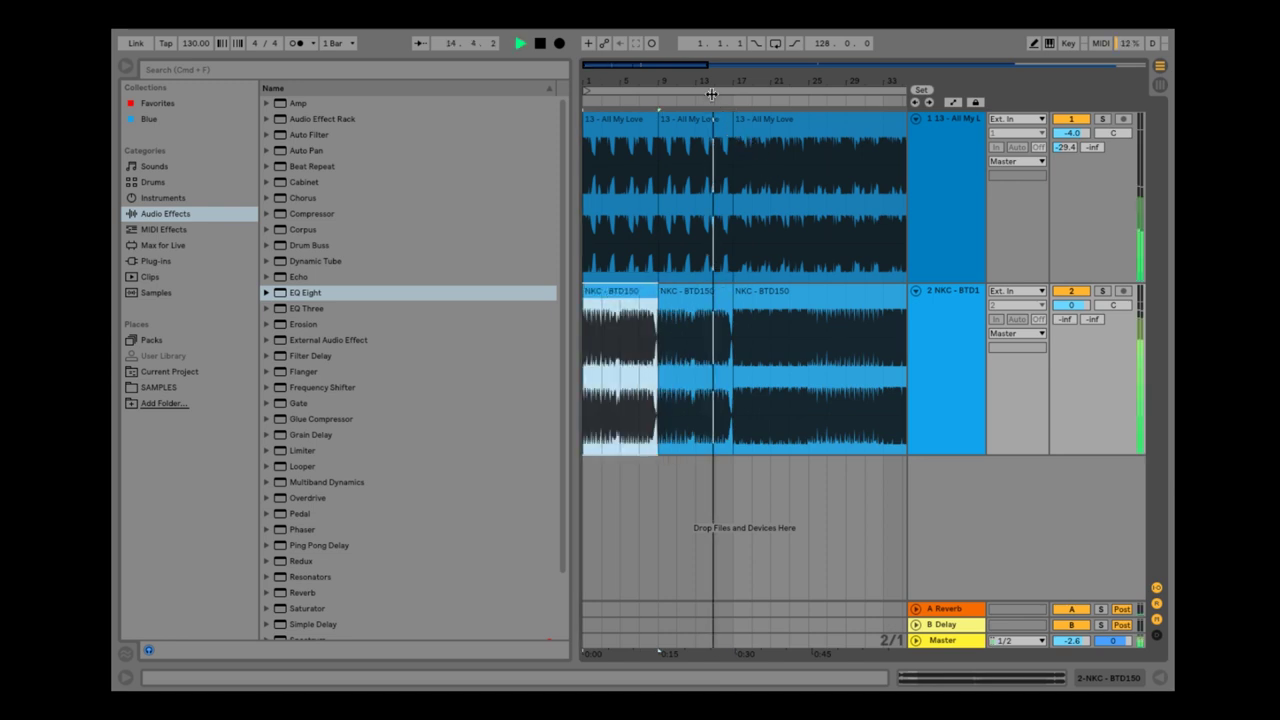
left_click_drag(715, 80, 680, 80)
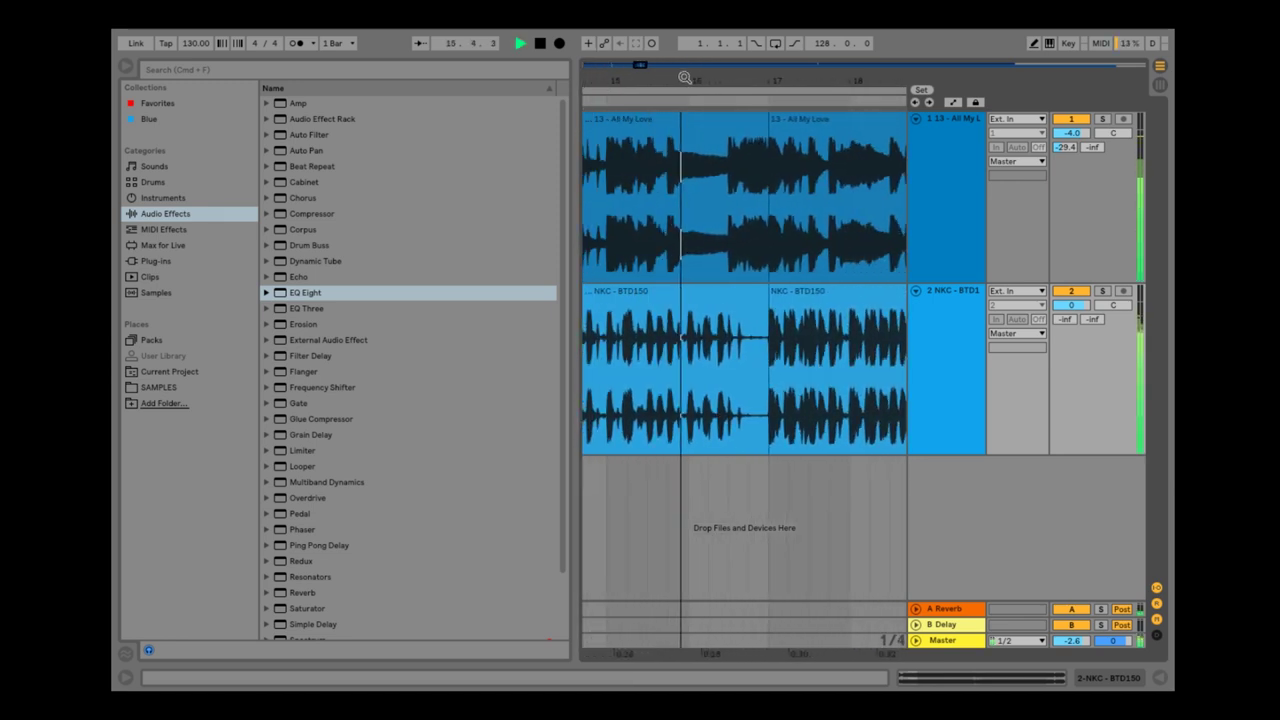
key("space")
left_click_drag(688, 446, 768, 446)
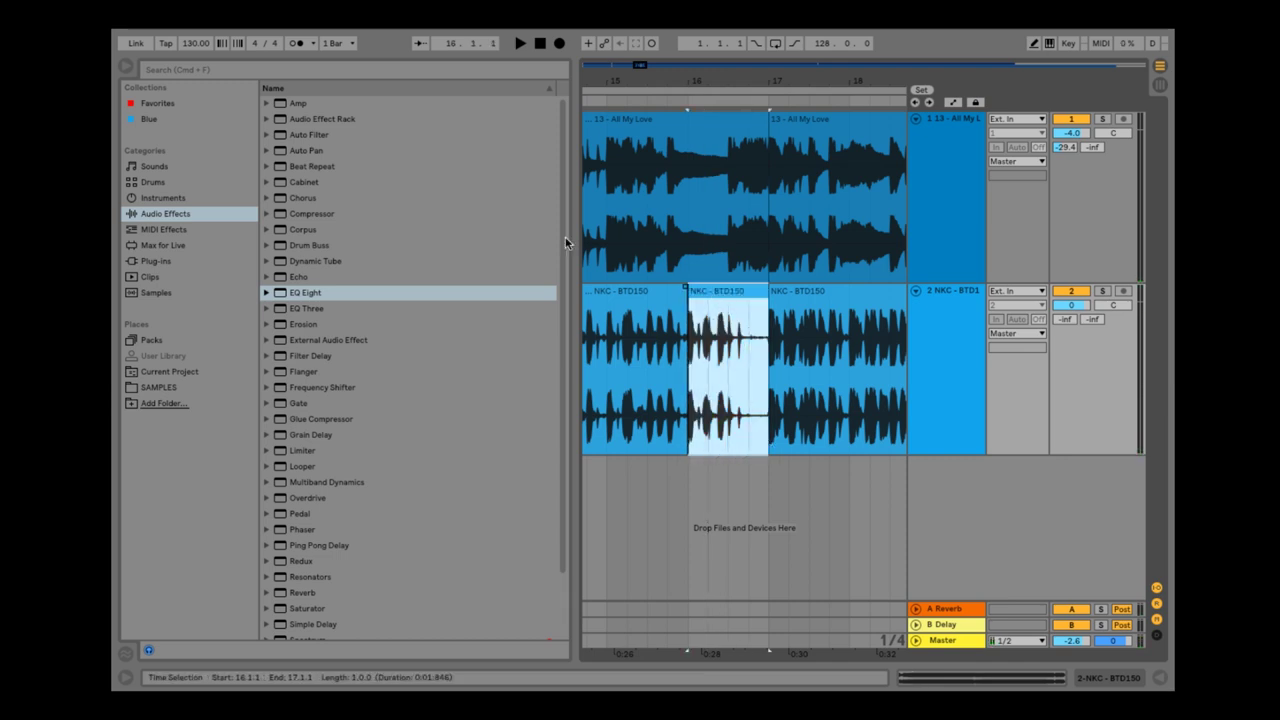
left_click(123, 65)
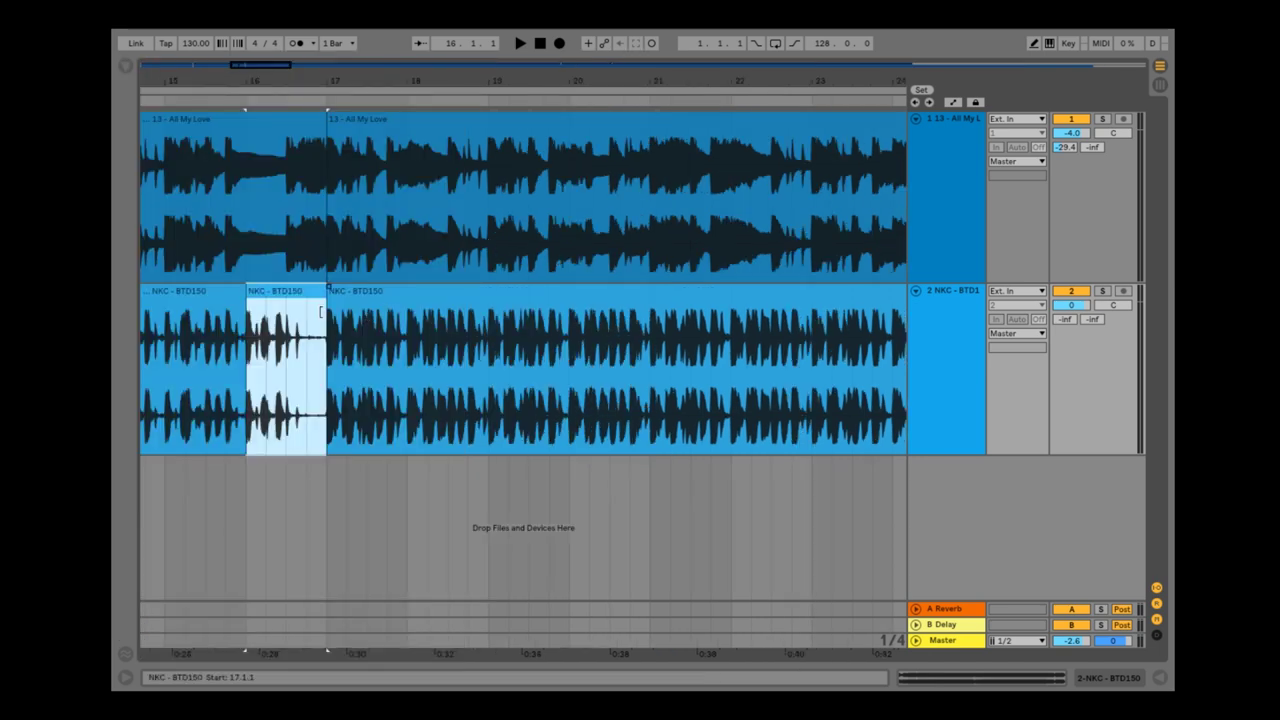
double_click(295, 293)
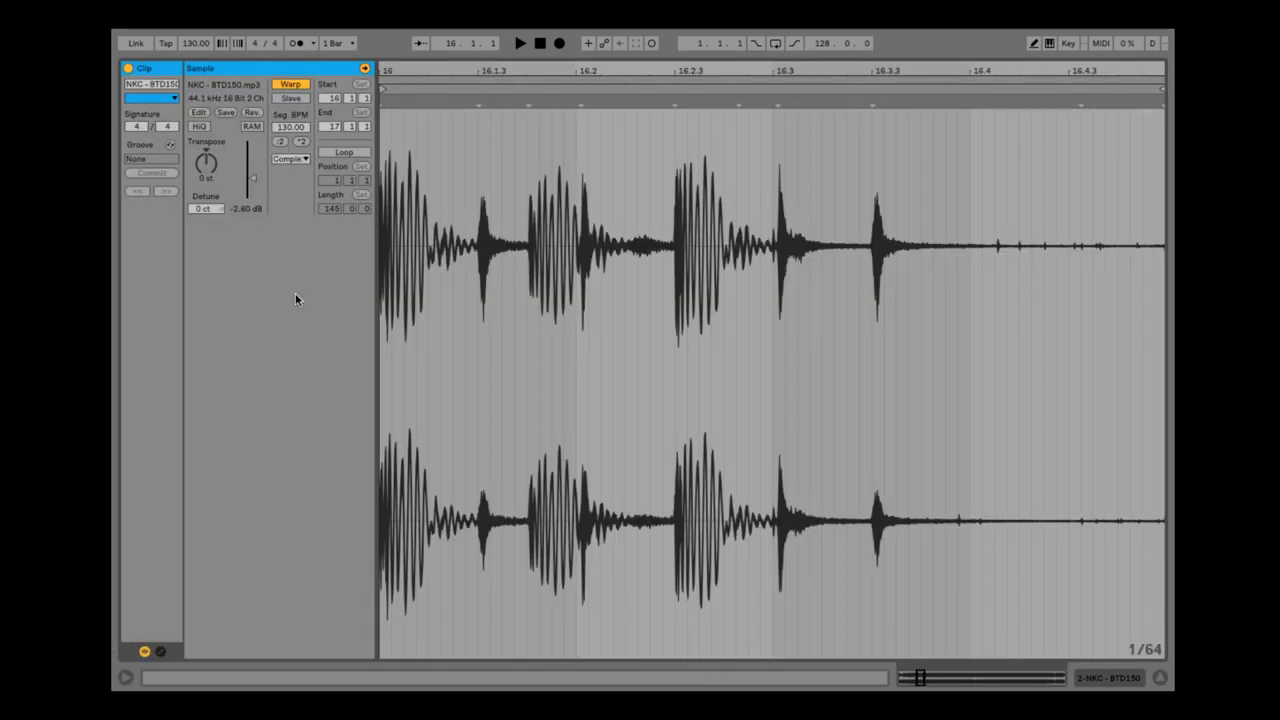
left_click(253, 113)
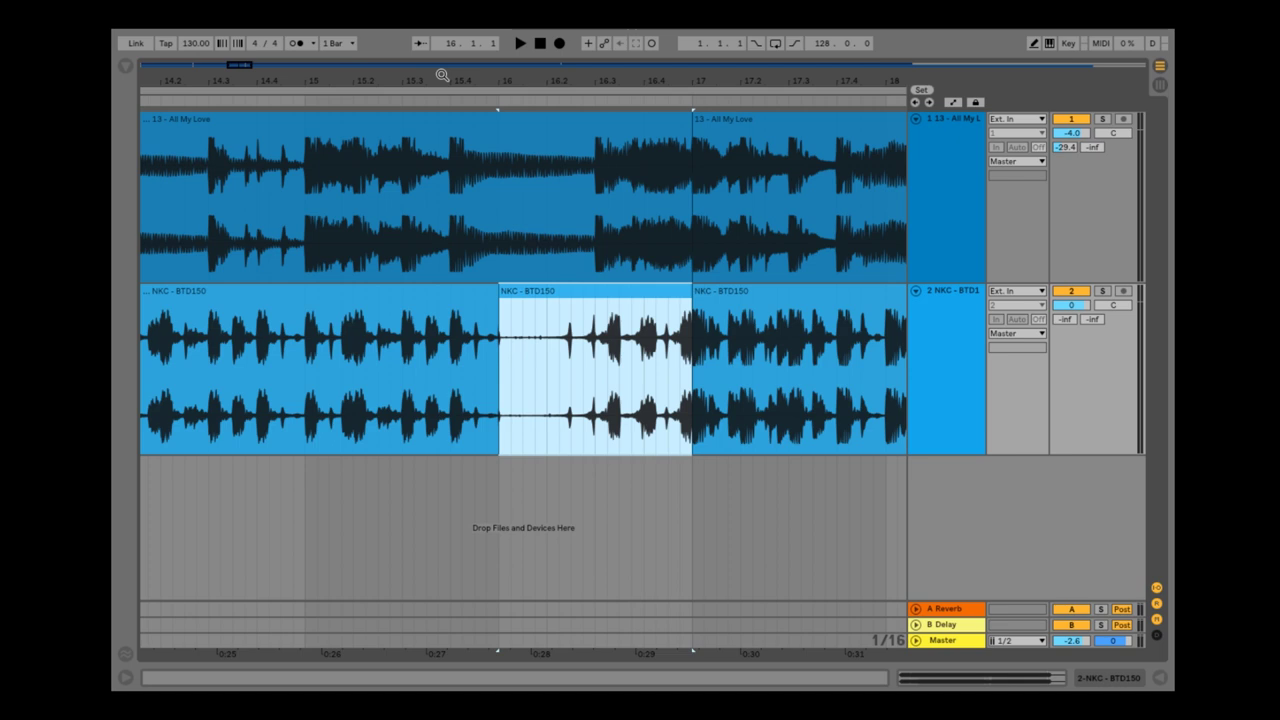
- Fade in the reversed bar 16 clip over about two beats, fade out the preceding NKC clip over about one beat, and play the transition
left_click(506, 292)
left_click_drag(504, 292, 597, 290)
left_click(490, 291)
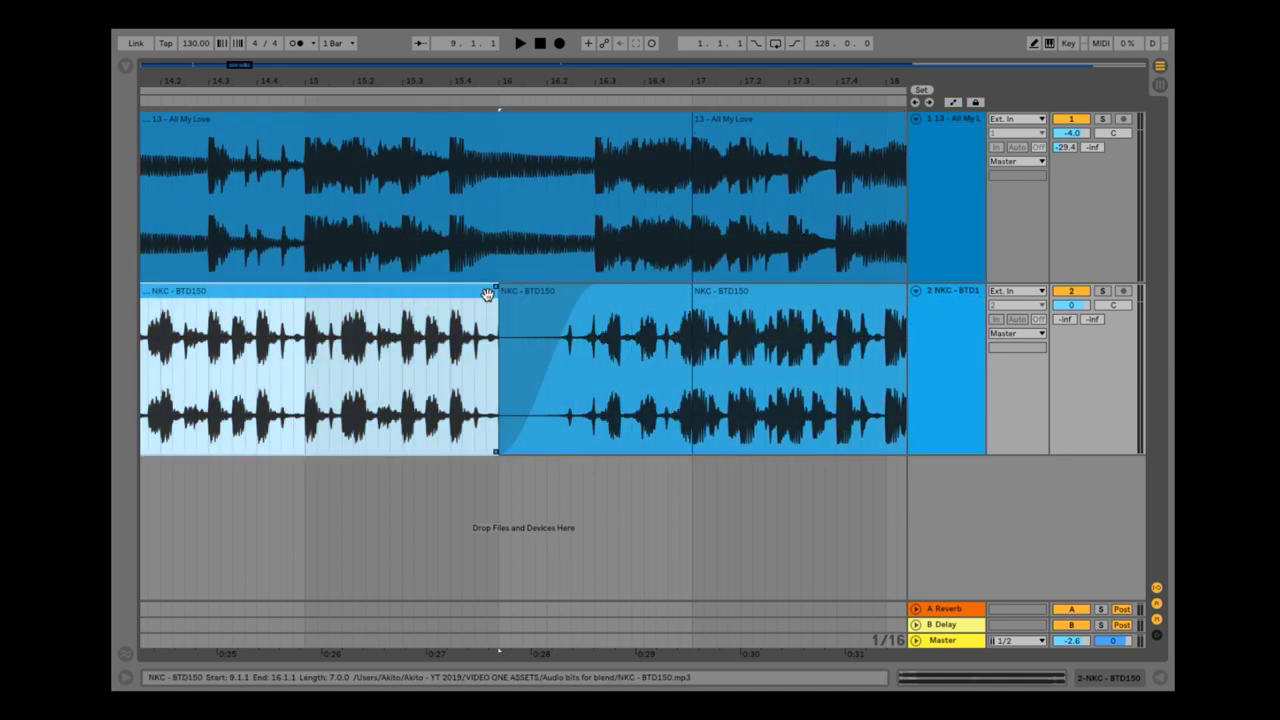
left_click_drag(497, 290, 440, 290)
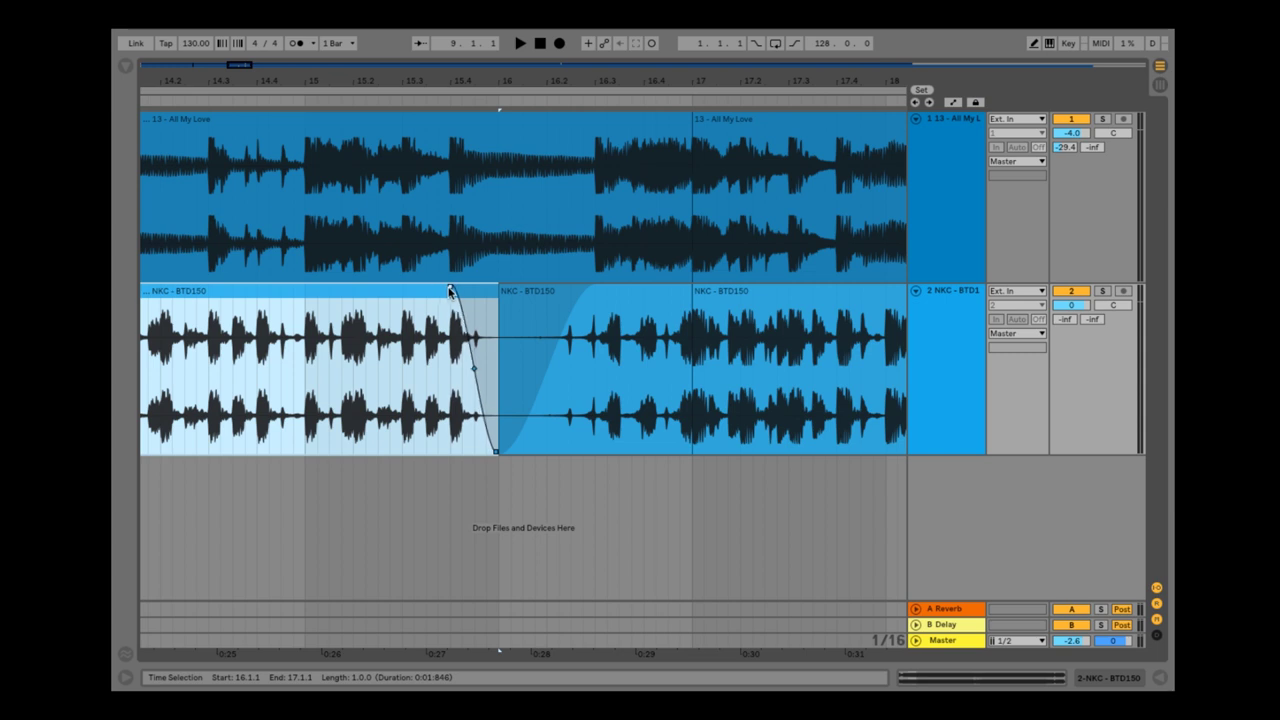
key("space")
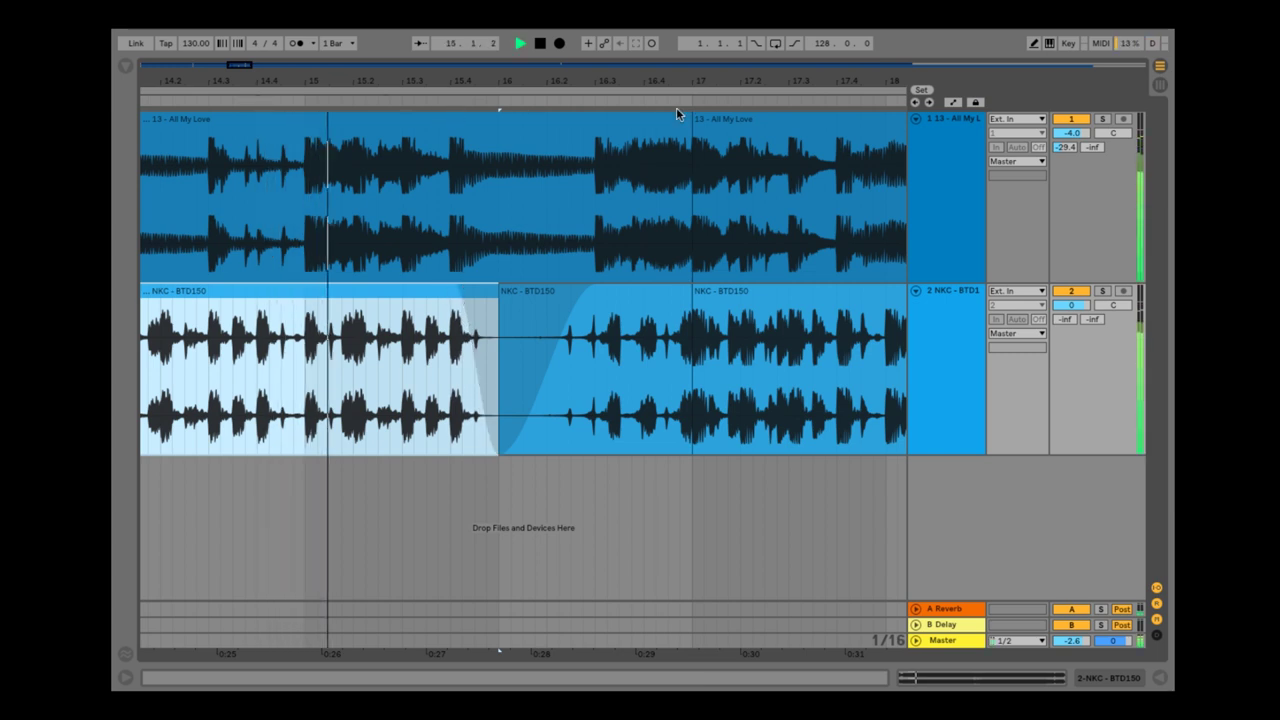
- Split out the NKC - BTD150 segment from 19.1.1 to 19.1.4, deactivate it and play the passage
left_click_drag(623, 74, 219, 76)
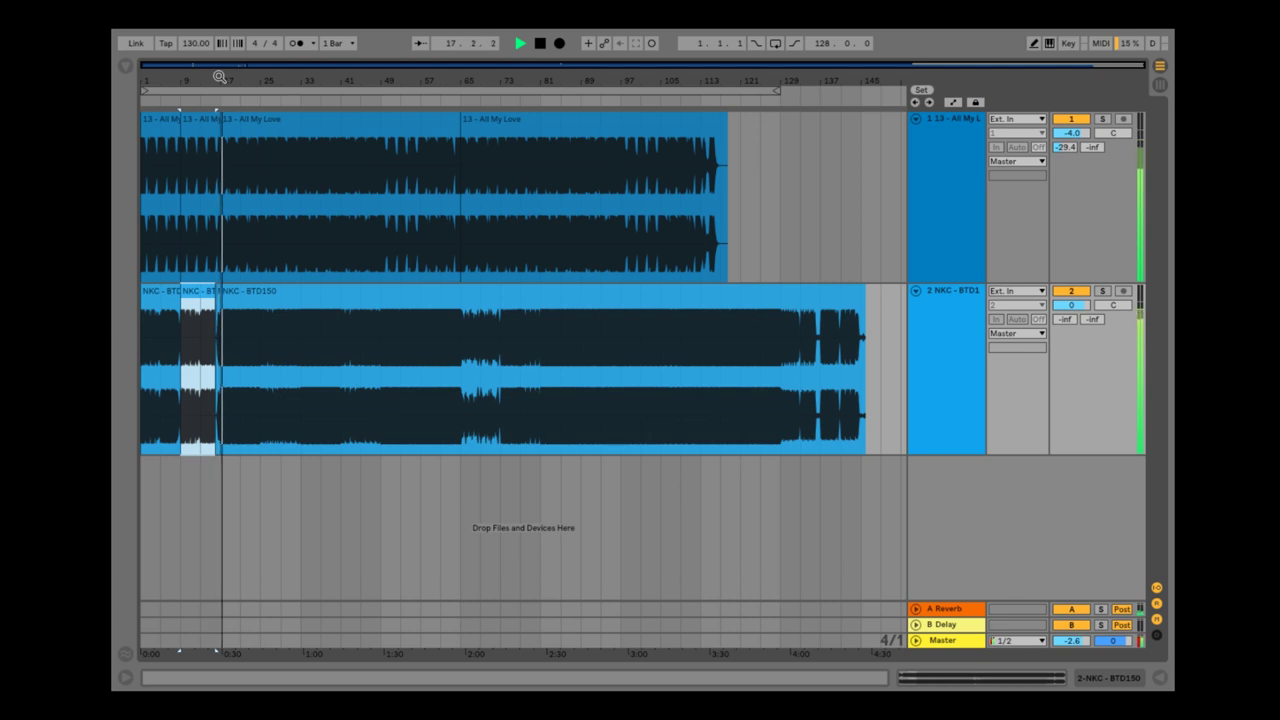
left_click_drag(219, 76, 219, 204)
key("space")
left_click_drag(458, 78, 458, 220)
left_click_drag(494, 327, 573, 447)
key("ctrl+e")
key("0")
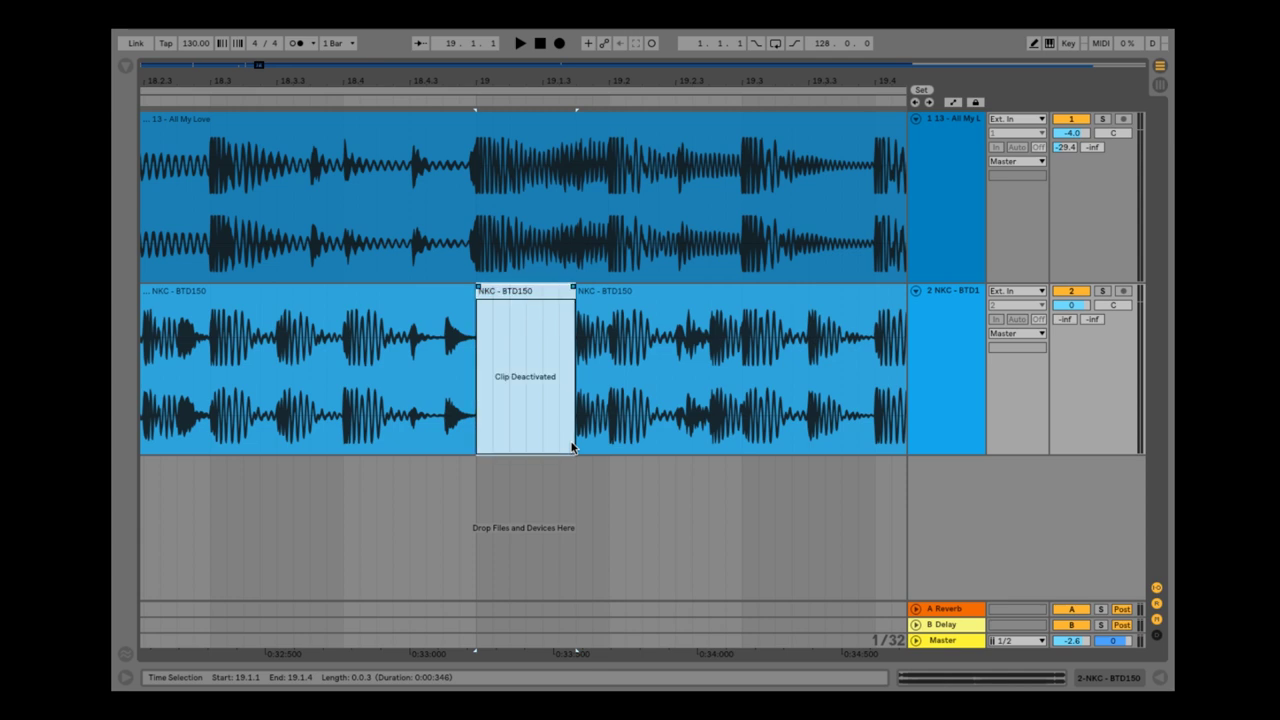
left_click(292, 140)
key("space")
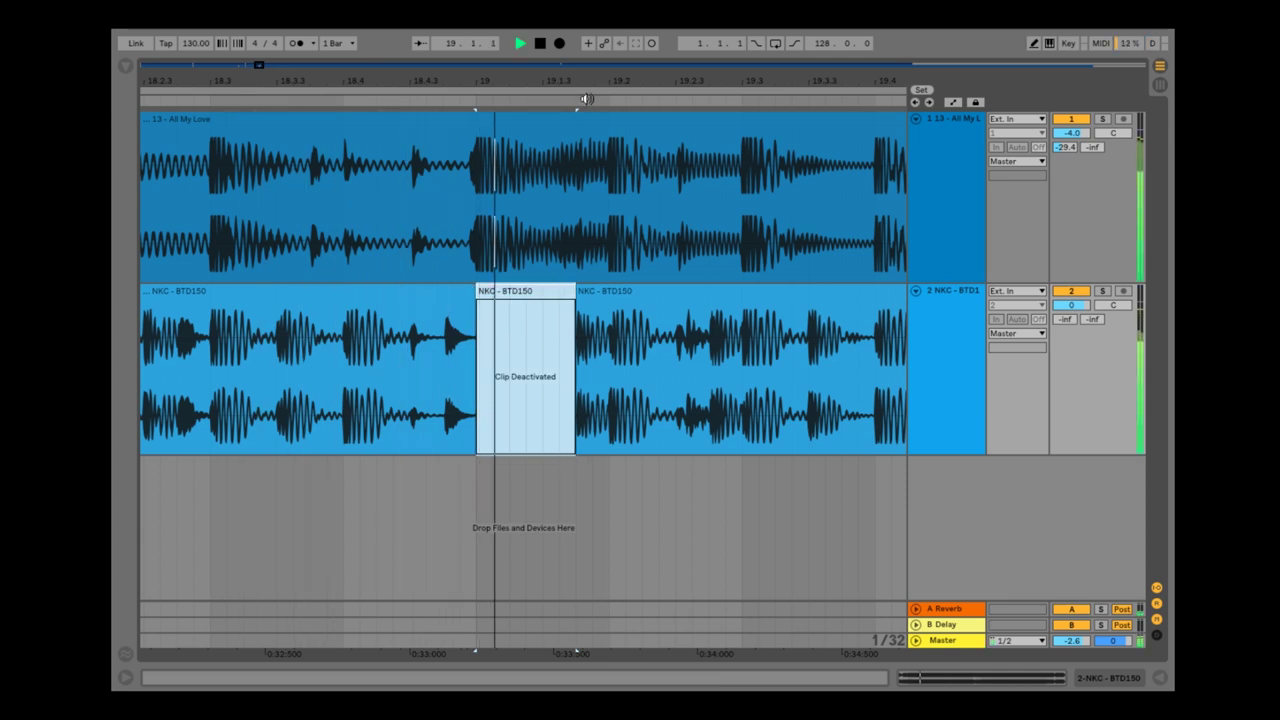
- Split out the NKC - BTD150 segment from 19.4.3 to 20.1.1, reverse it and play the passage
left_click_drag(789, 82, 557, 92)
left_click_drag(737, 450, 818, 450)
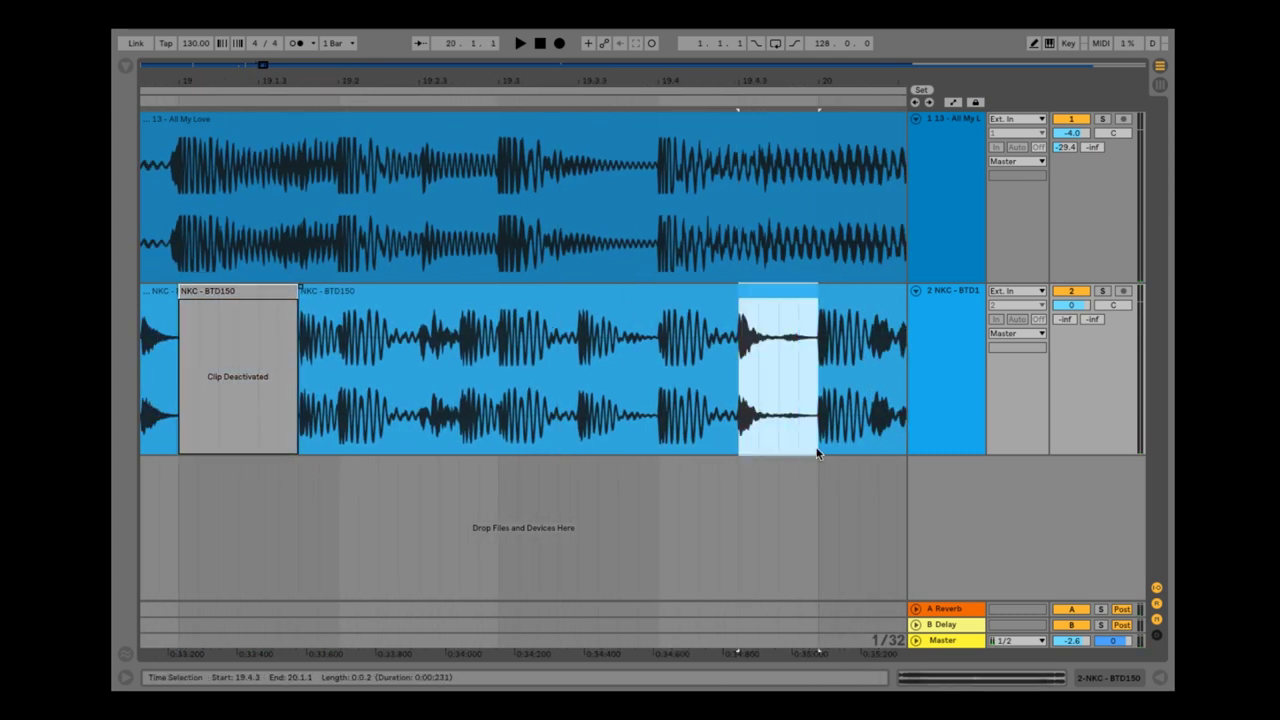
key("super+e")
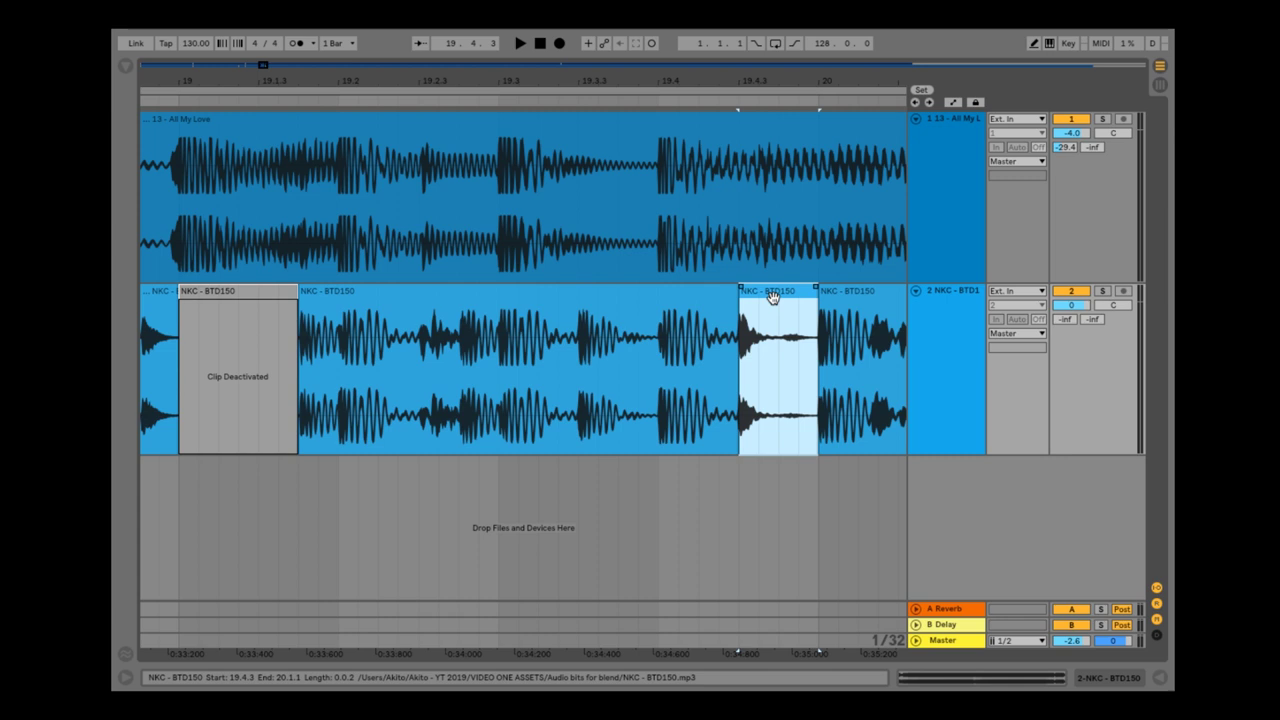
double_click(772, 291)
left_click(252, 114)
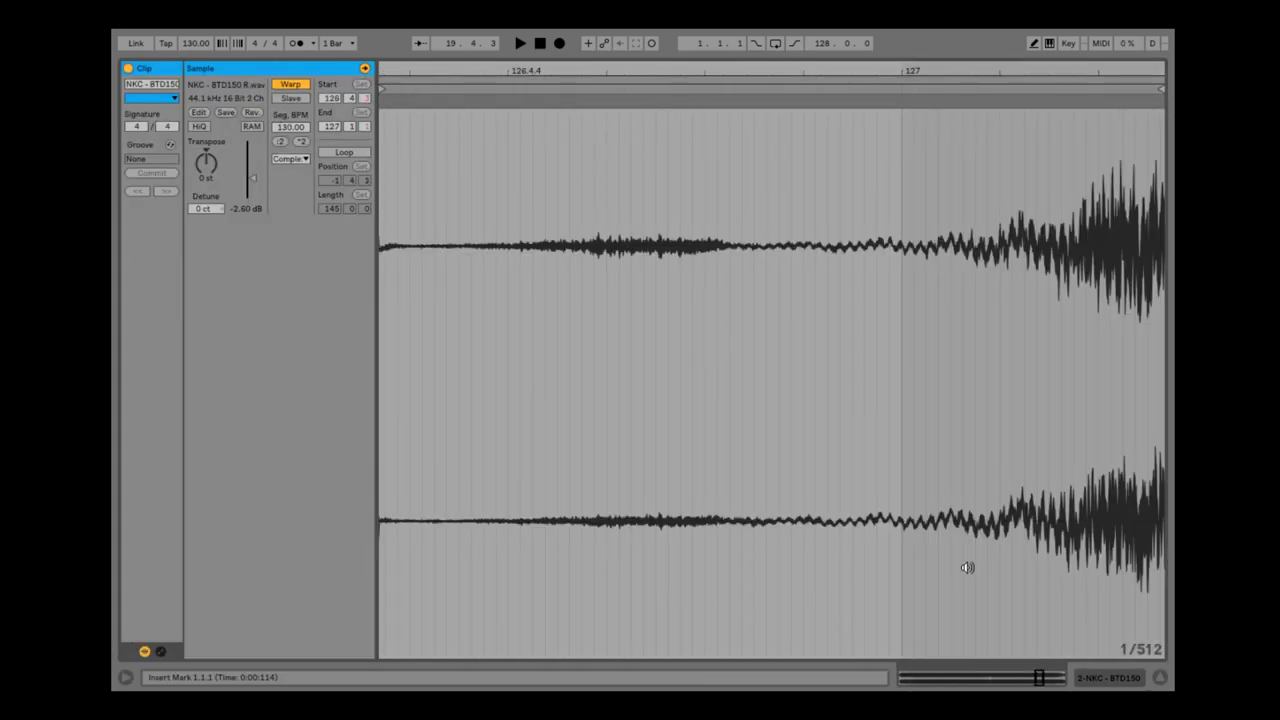
left_click(1155, 678)
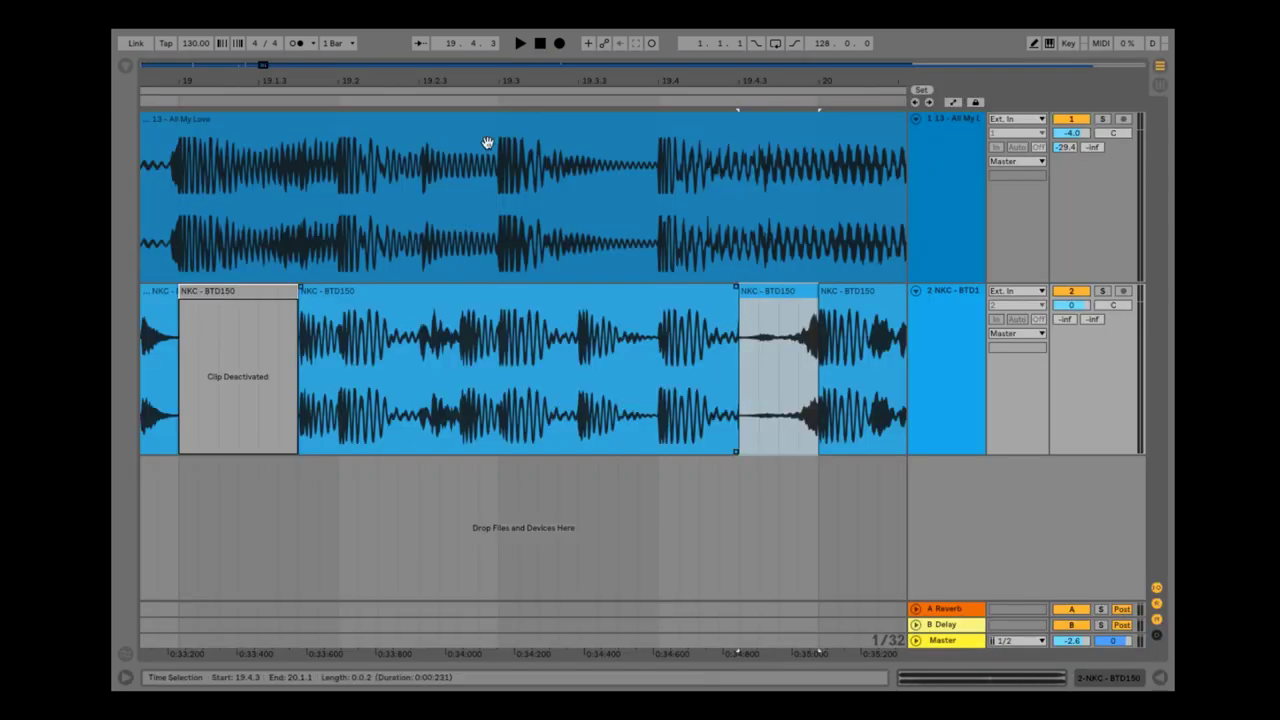
left_click_drag(285, 79, 285, 35)
left_click(206, 102)
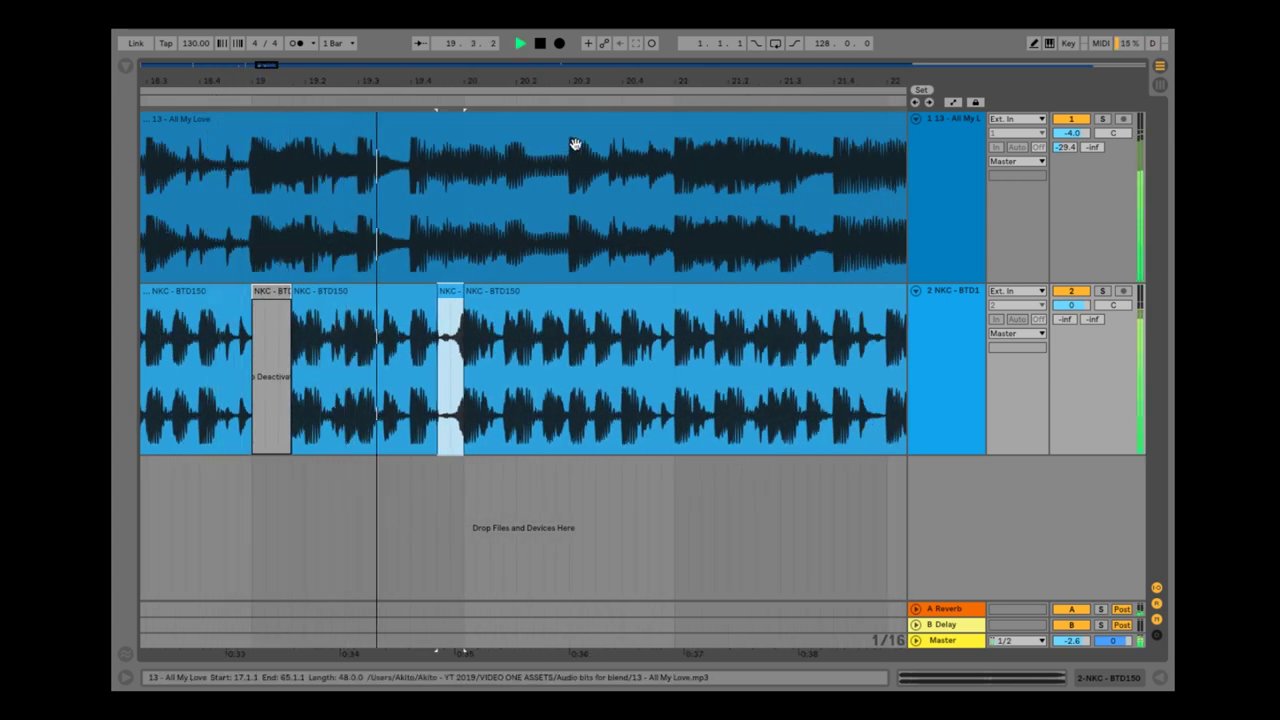
key("space")
- Add a fade-in and fade-out to the reversed clip at 19.4.3, fade out the preceding NKC clip, and play on past bar 22
left_click_drag(446, 81, 447, 127)
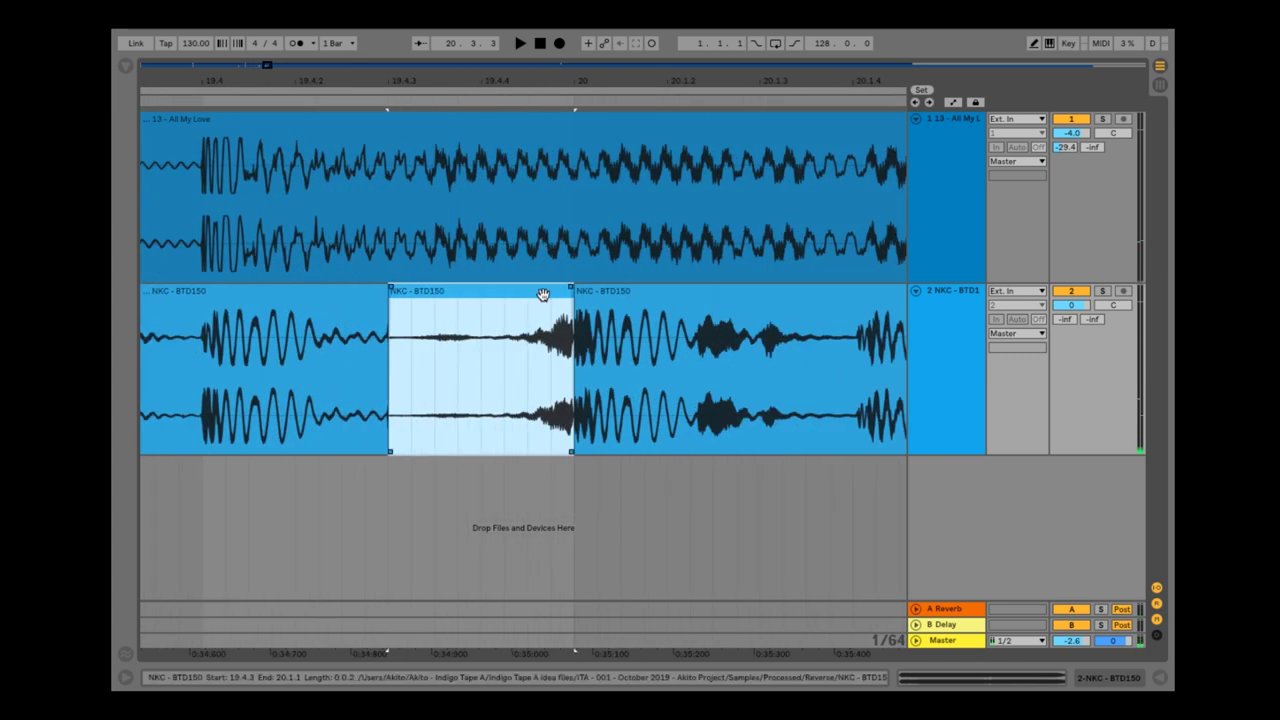
key("a")
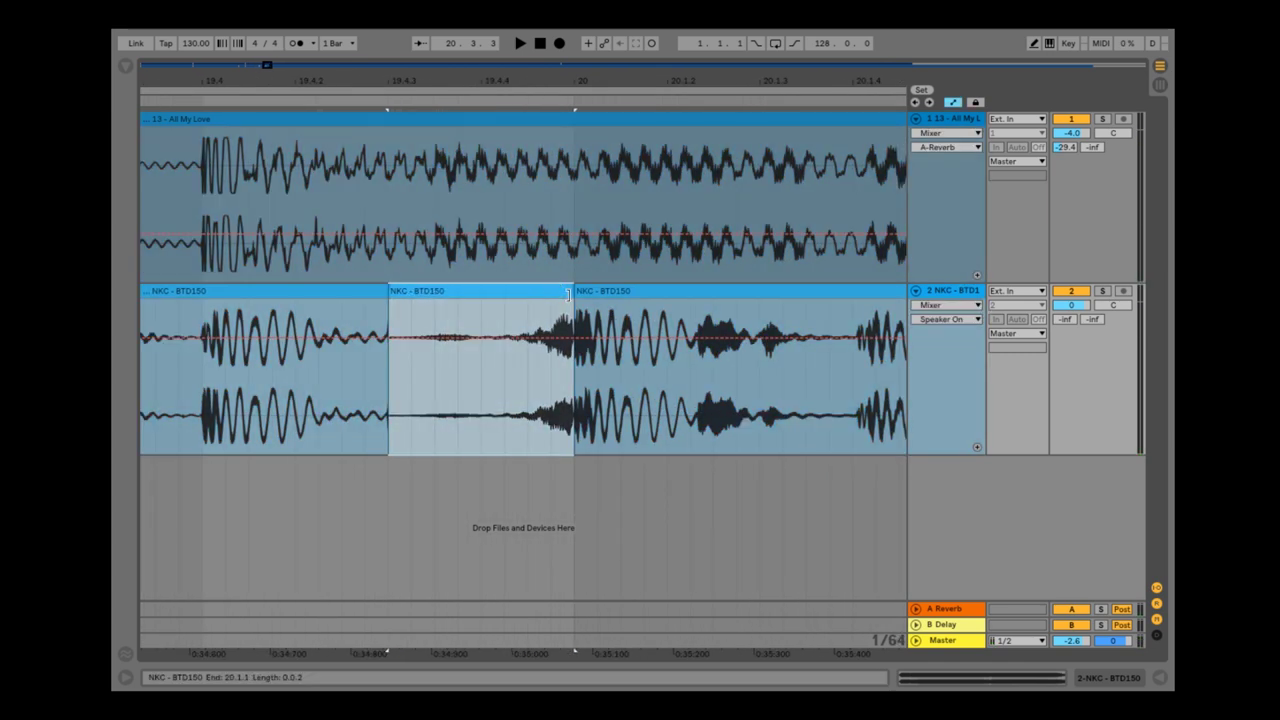
key("a")
left_click_drag(571, 290, 541, 290)
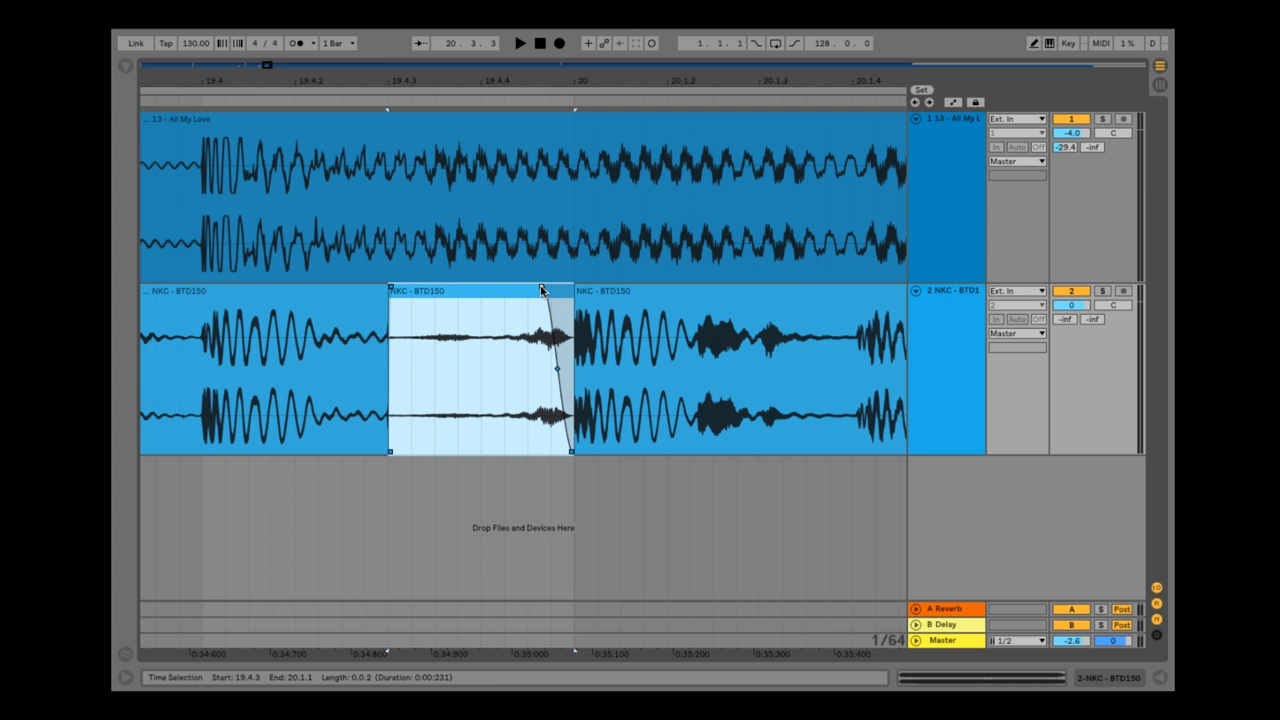
left_click_drag(404, 290, 330, 291)
left_click(386, 287)
left_click(238, 92)
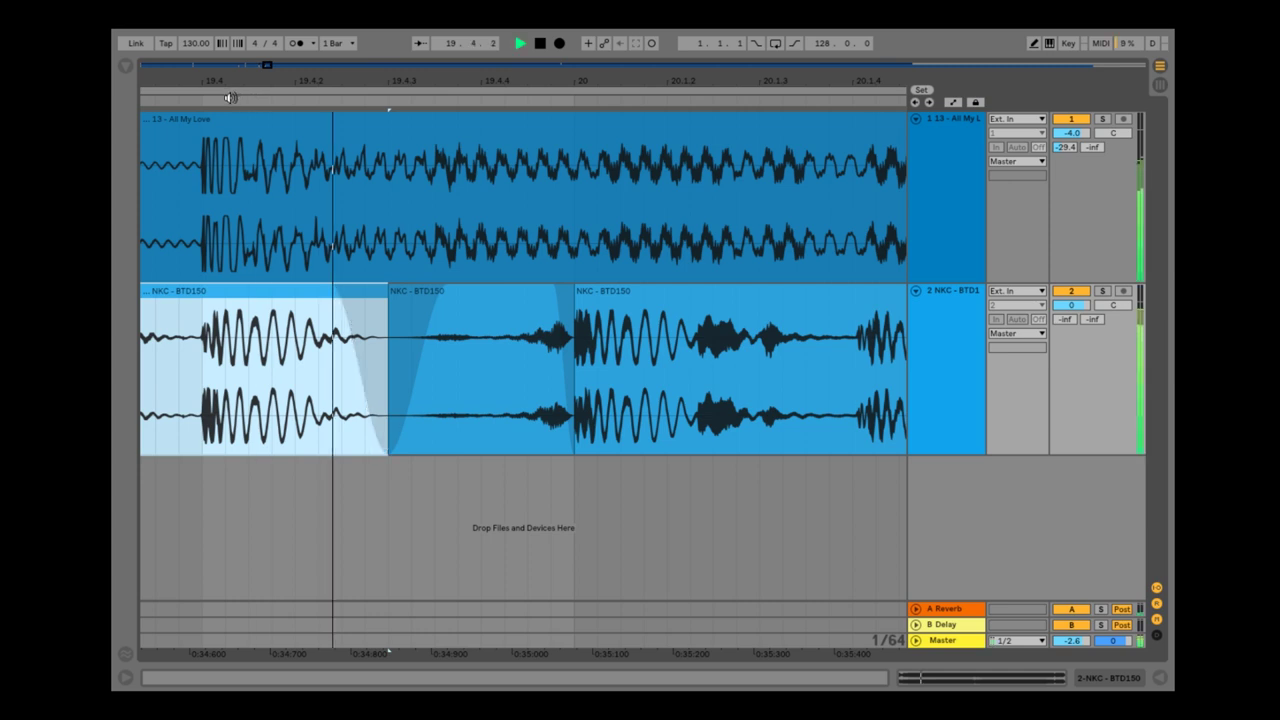
left_click_drag(474, 81, 474, 72)
left_click_drag(650, 79, 651, 95)
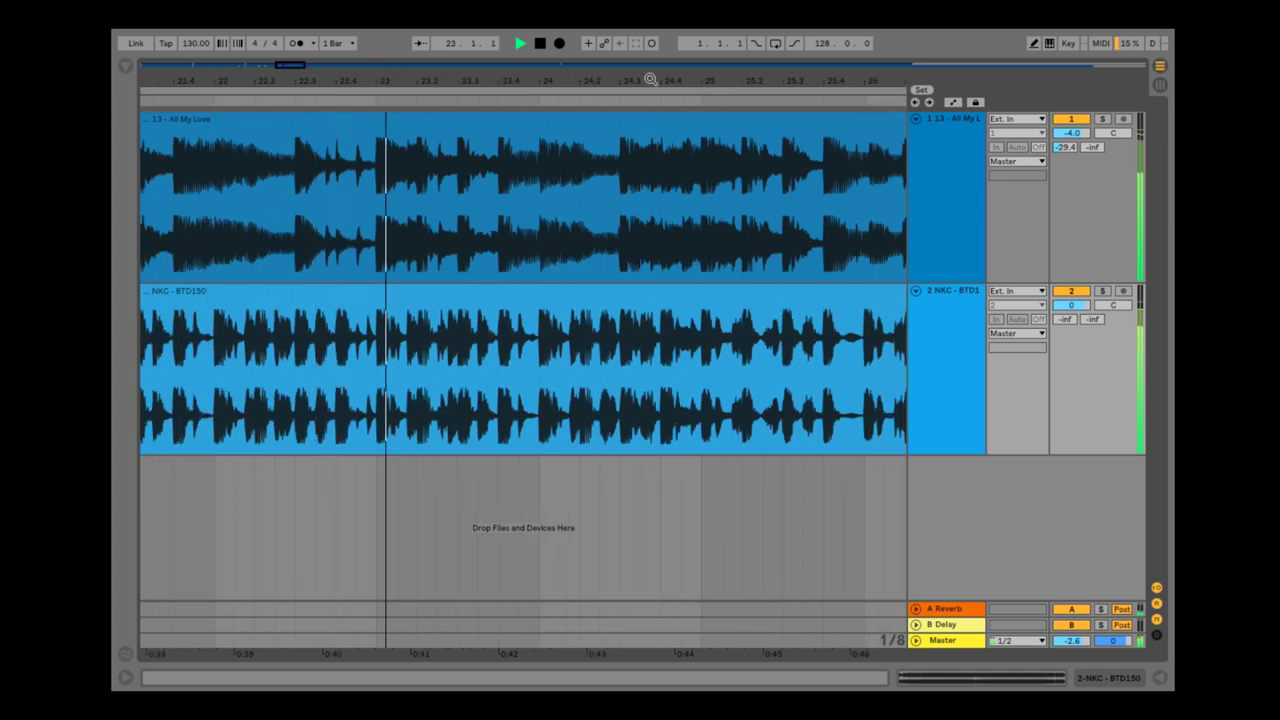
key("space")
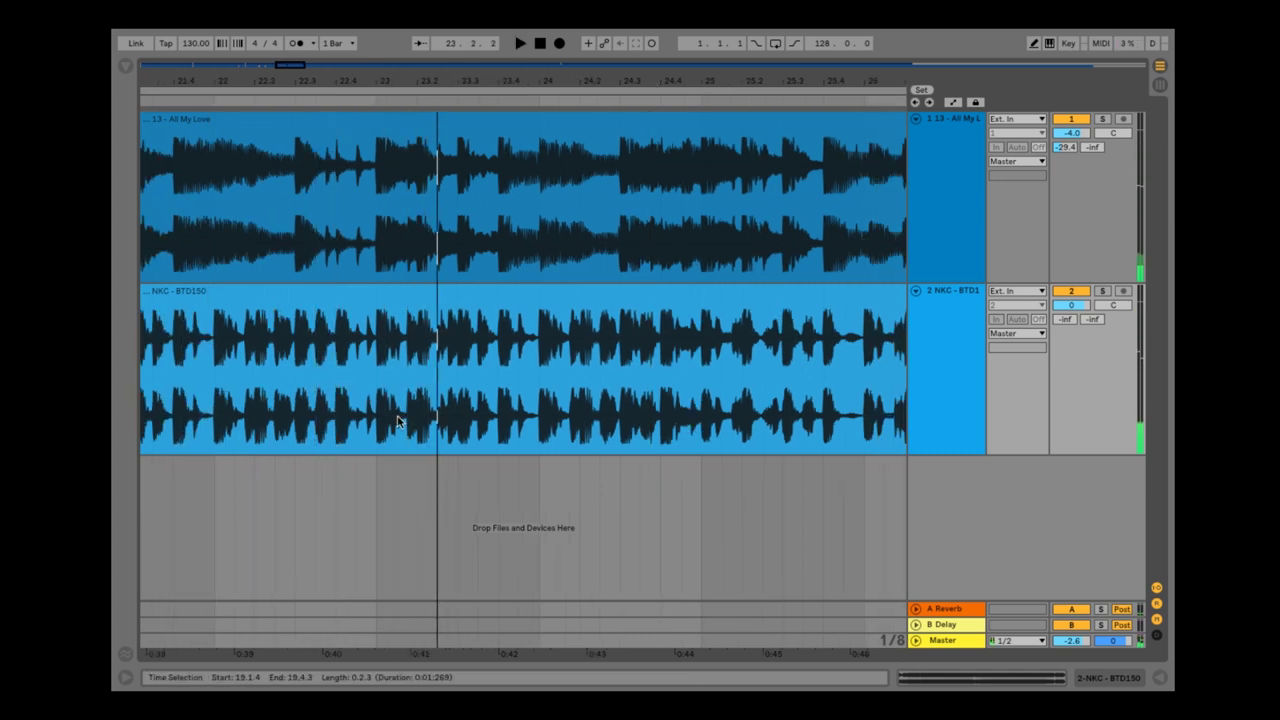
- Split out the NKC - BTD150 segment from 23.1.1 to 23.2.3, repeat it three times up to 24.3.1, and play the passage
left_click_drag(377, 442, 437, 445)
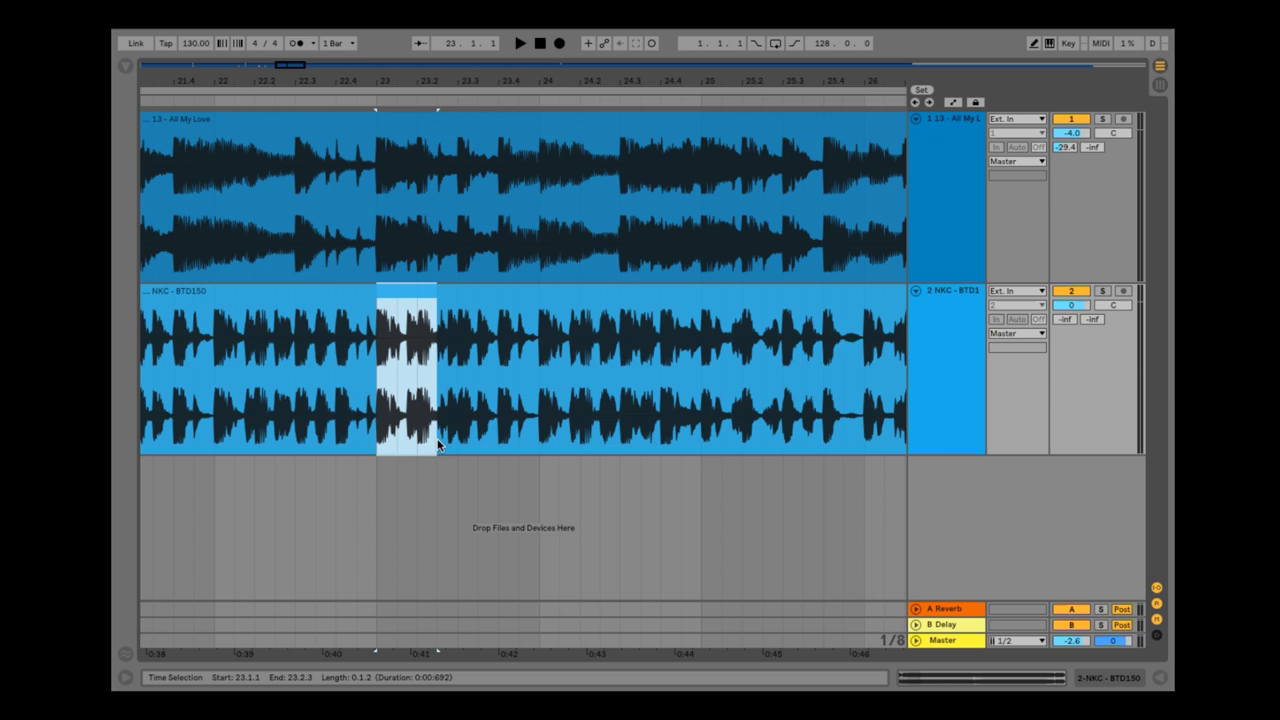
key("super+e")
left_click_drag(407, 293, 591, 292)
left_click(298, 102)
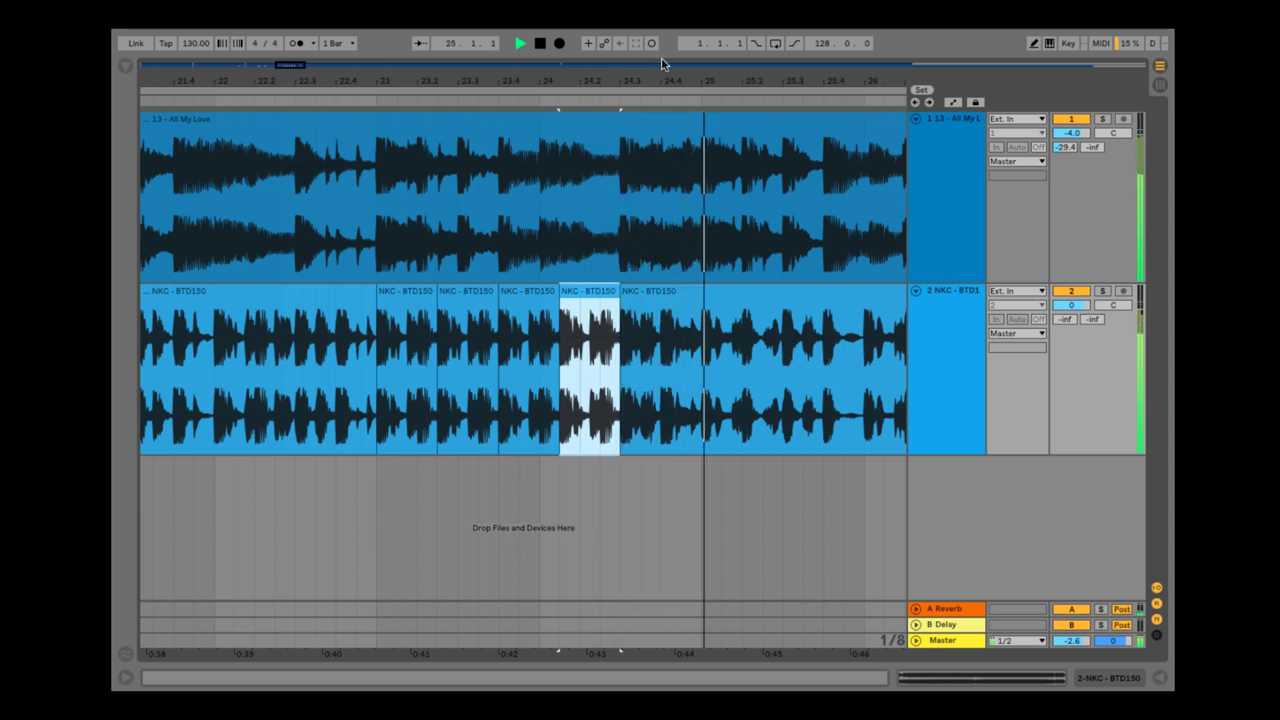
- Cut and delete the NKC - BTD150 segment from 26.1.1 to 26.1.4, fade out the preceding clip, and play the passage
left_click_drag(320, 433, 360, 433)
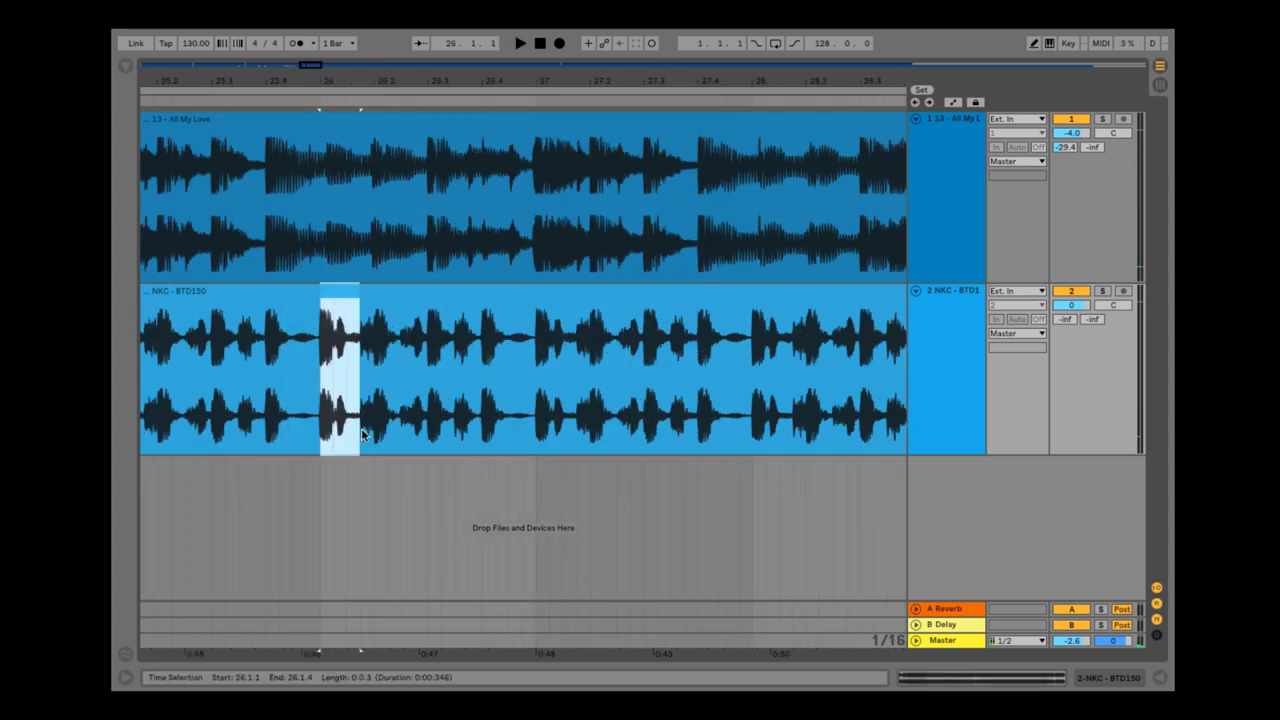
key("super+e")
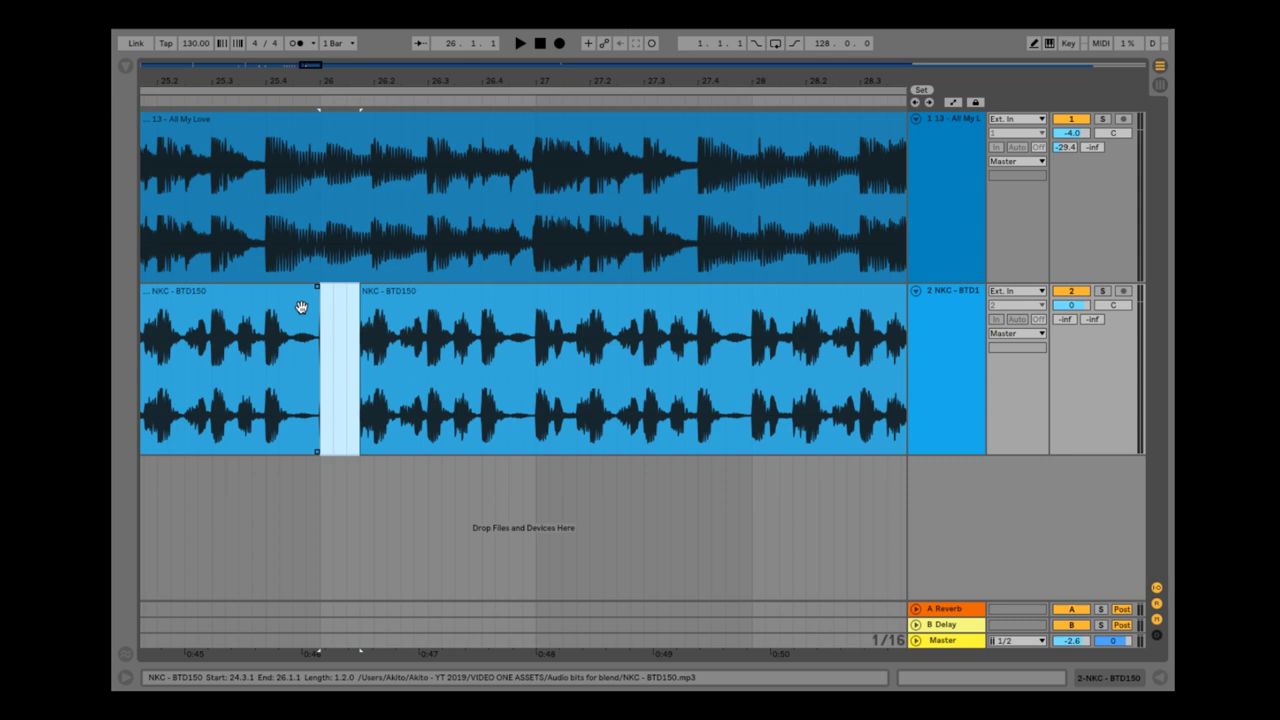
key("Delete")
left_click(311, 291)
left_click_drag(318, 290, 287, 290)
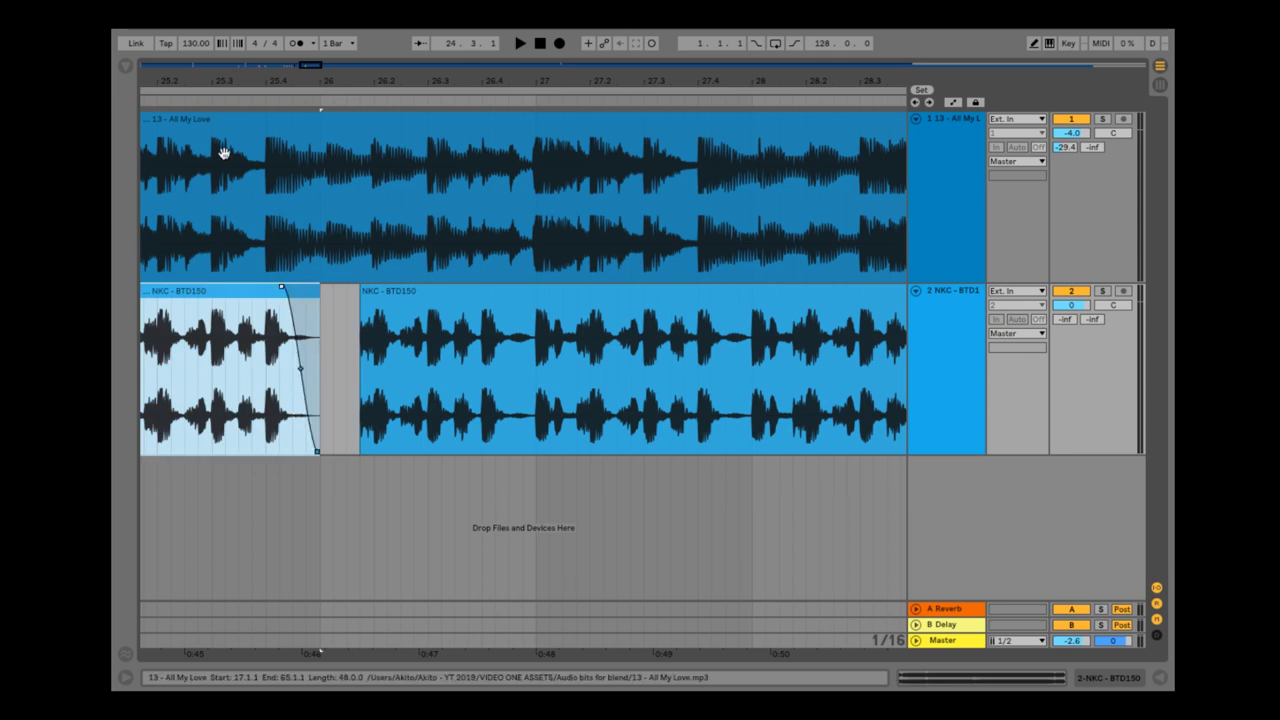
left_click(196, 100)
- Split out bar 29 of NKC - BTD150 from 29.1.1 to 30.1.1 and reverse it
left_click_drag(348, 82, 348, 30)
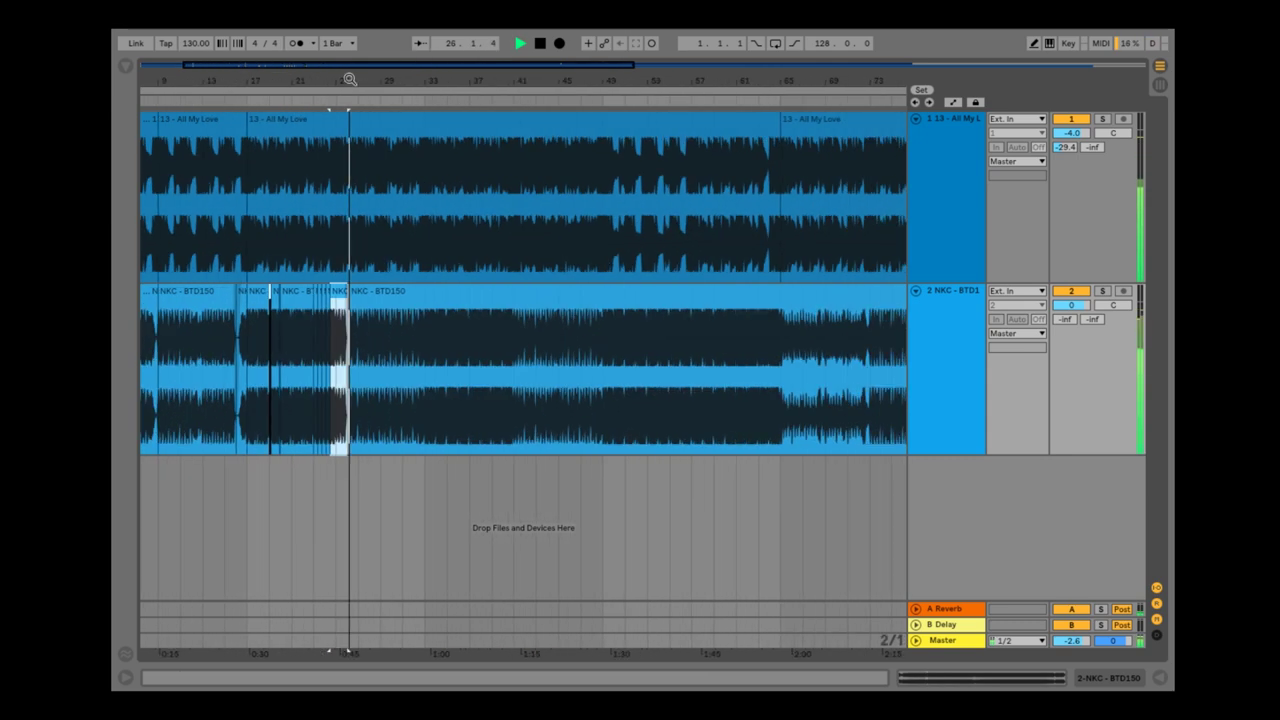
left_click_drag(372, 82, 372, 122)
left_click_drag(431, 84, 431, 80)
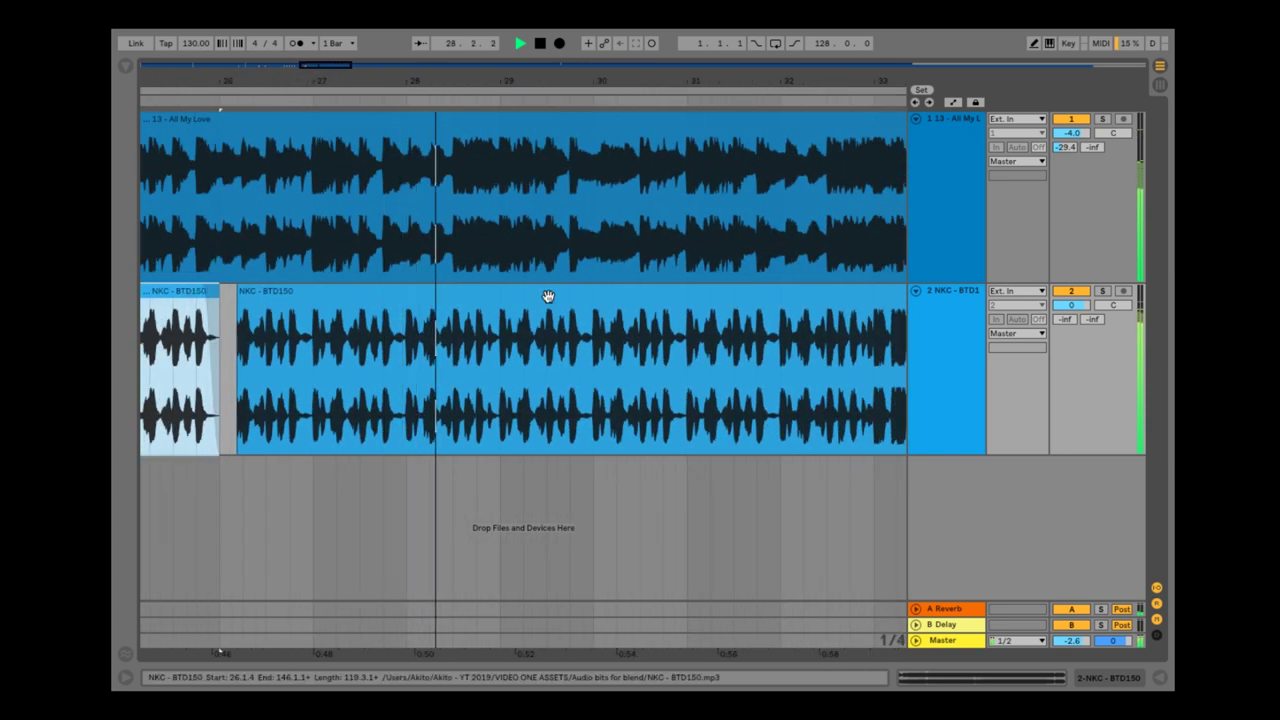
left_click_drag(507, 432, 592, 432)
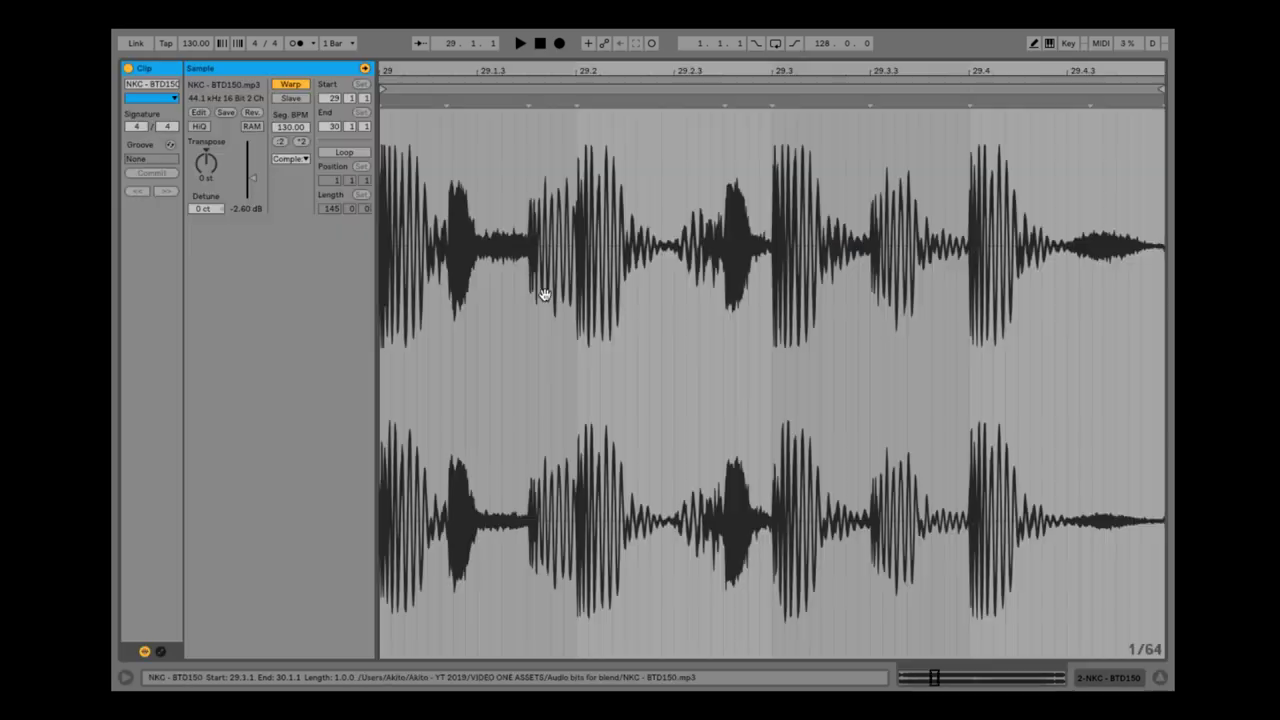
double_click(545, 295)
left_click(256, 115)
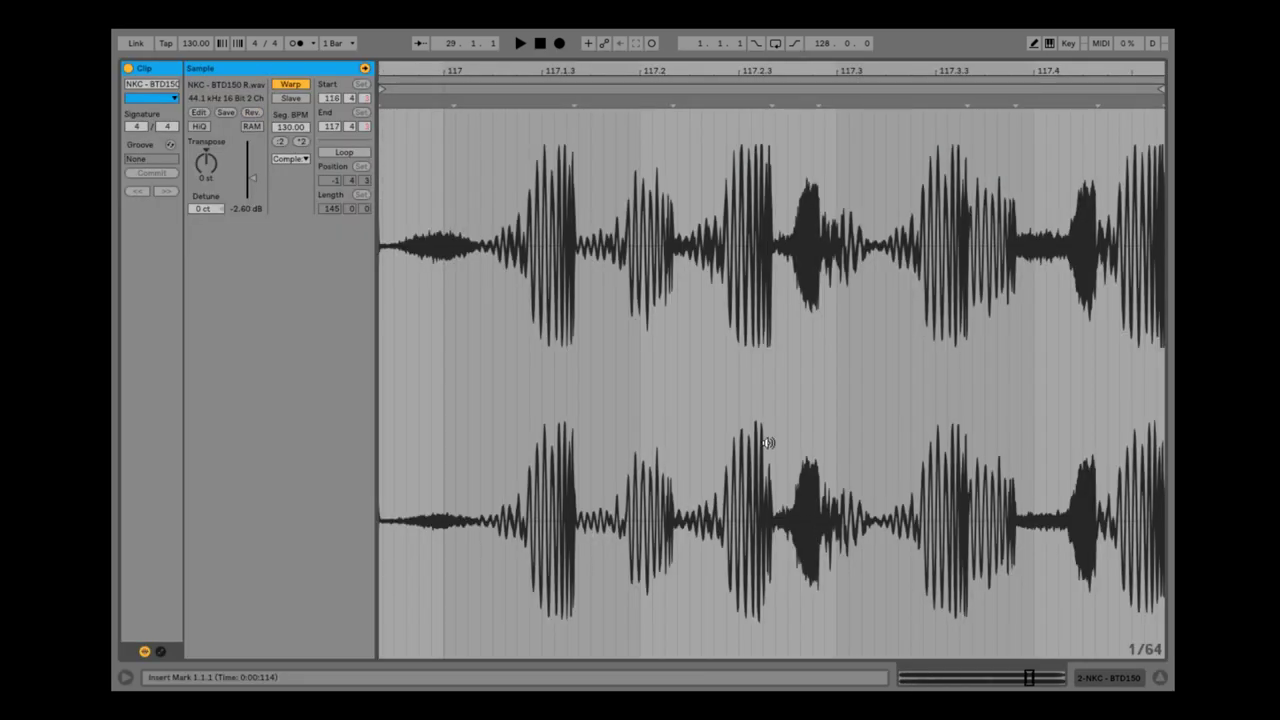
left_click(1160, 680)
- Add a short fade-out and a longer fade-in to the reversed bar 29 clip, and fade out the preceding NKC clip by under half a beat
left_click_drag(618, 86, 620, 220)
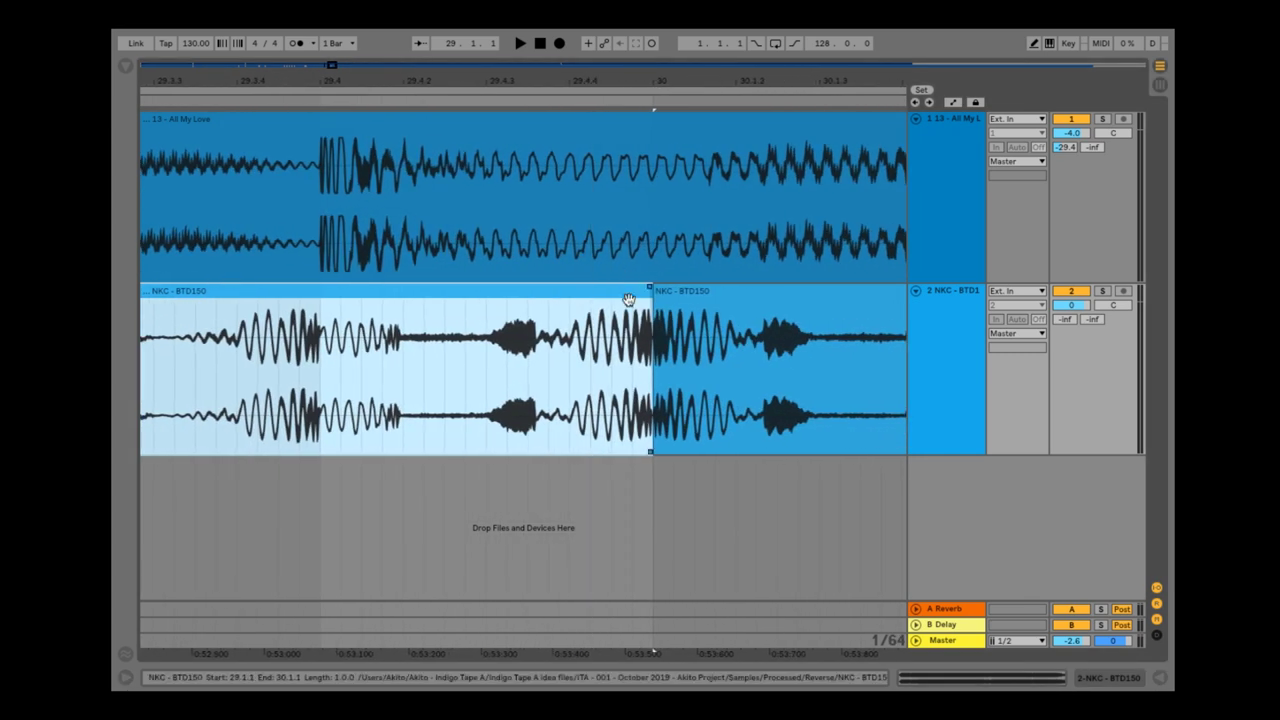
left_click_drag(648, 287, 620, 290)
left_click_drag(595, 82, 666, 82)
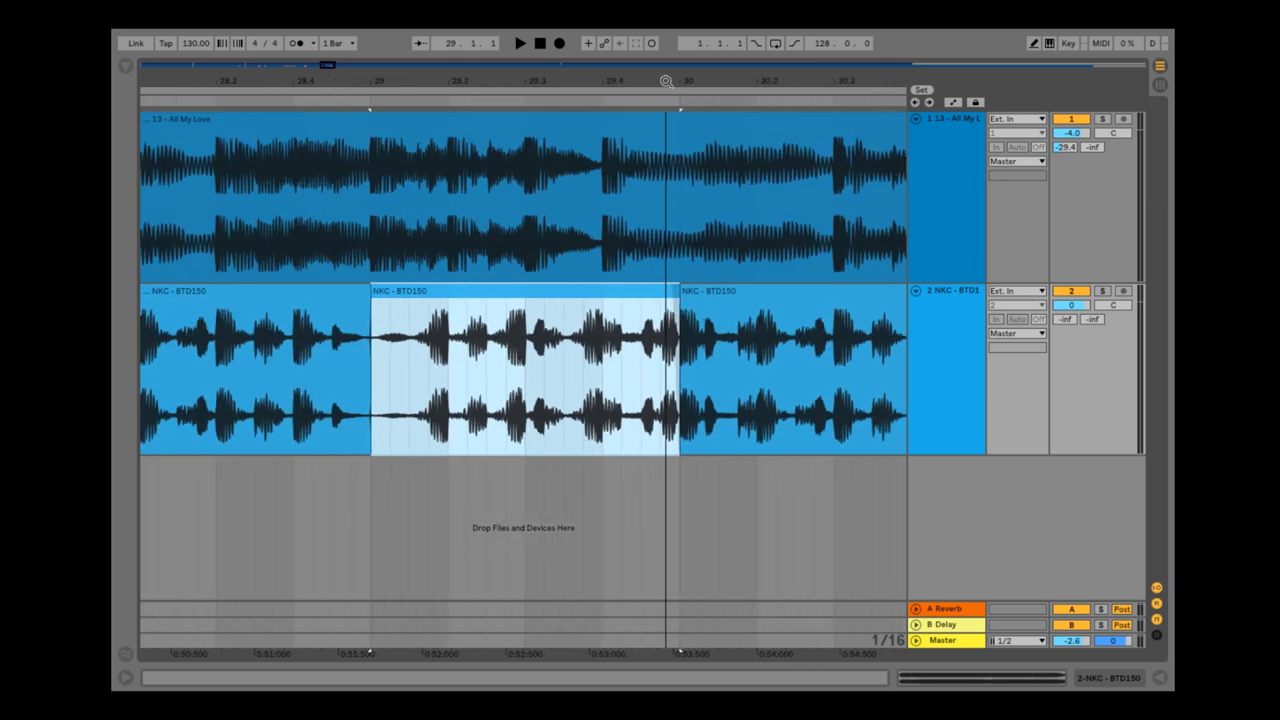
left_click(366, 295)
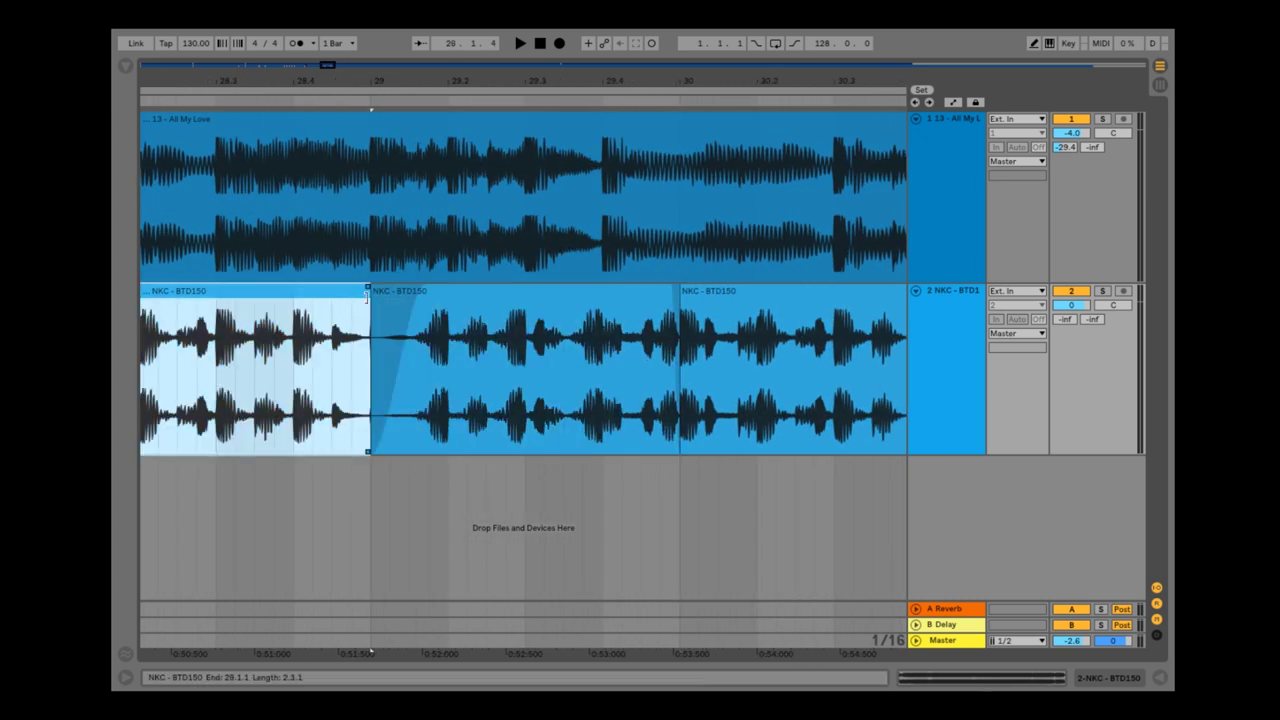
left_click_drag(368, 291, 328, 291)
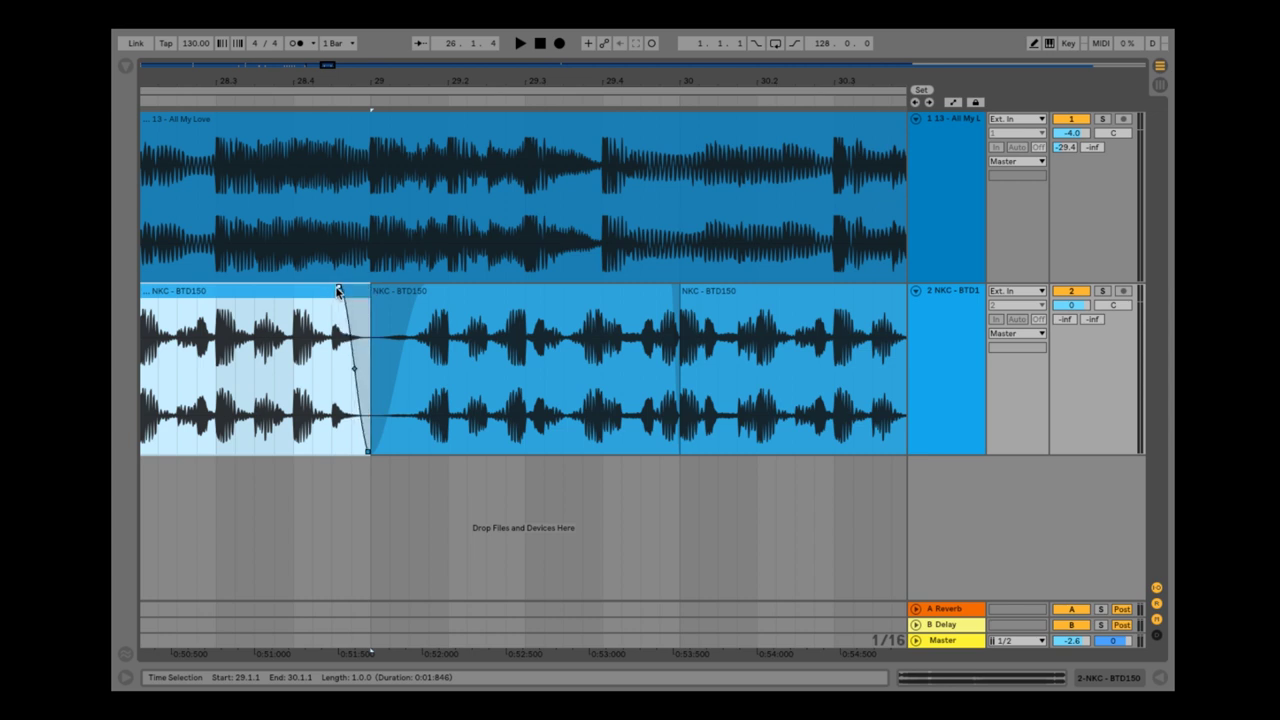
- Play the arrangement from 26.1.4 past bar 41 to review the edits at bars 26 and 29
left_click_drag(395, 84, 395, 20)
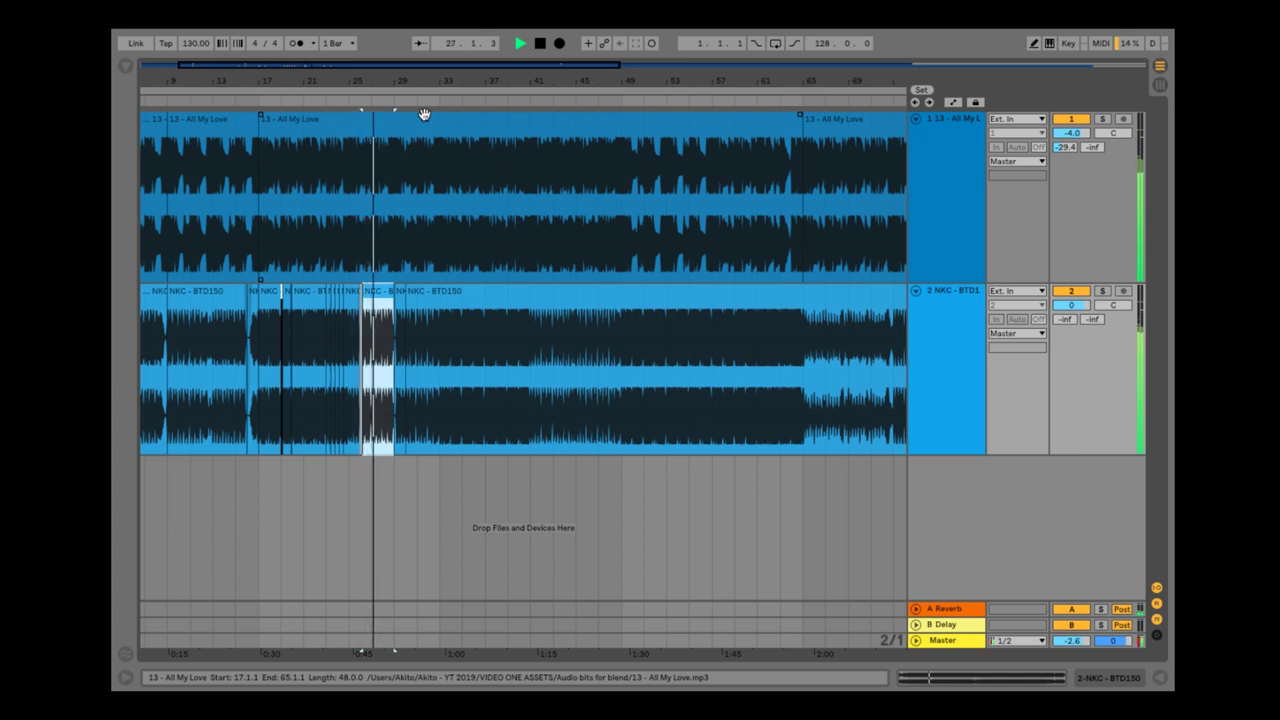
left_click_drag(396, 100, 431, 83)
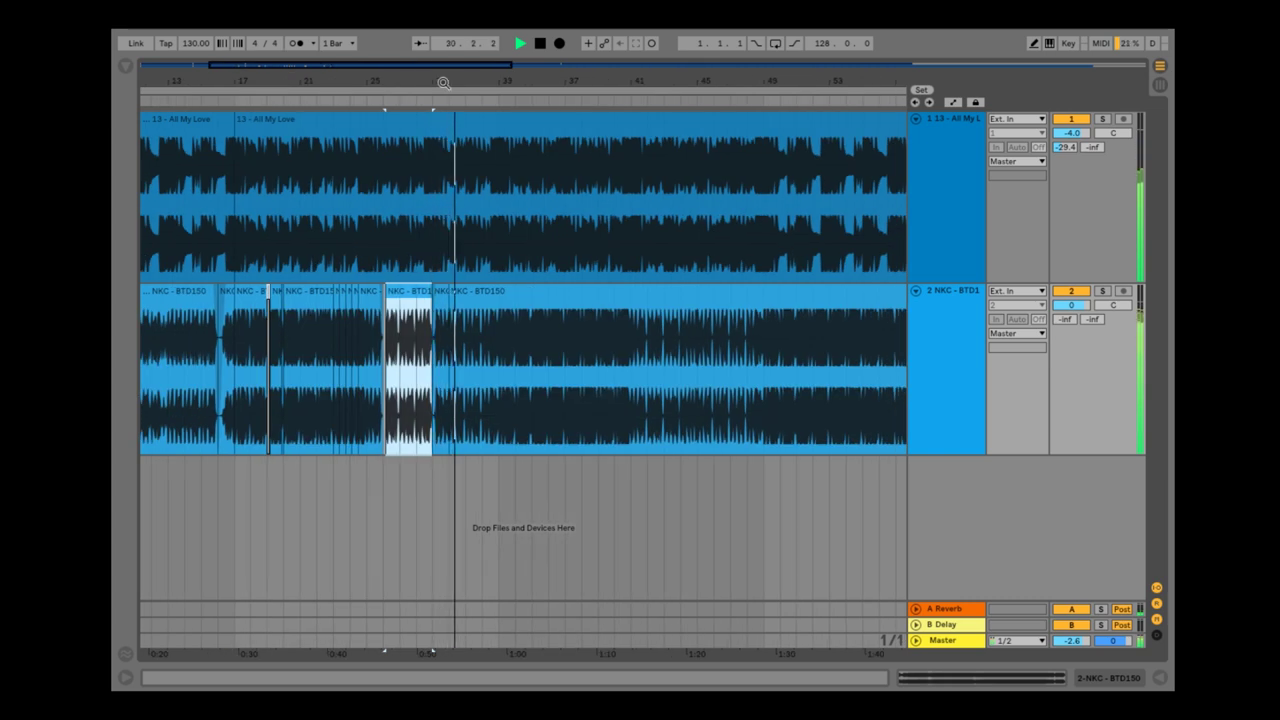
left_click_drag(431, 83, 473, 180)
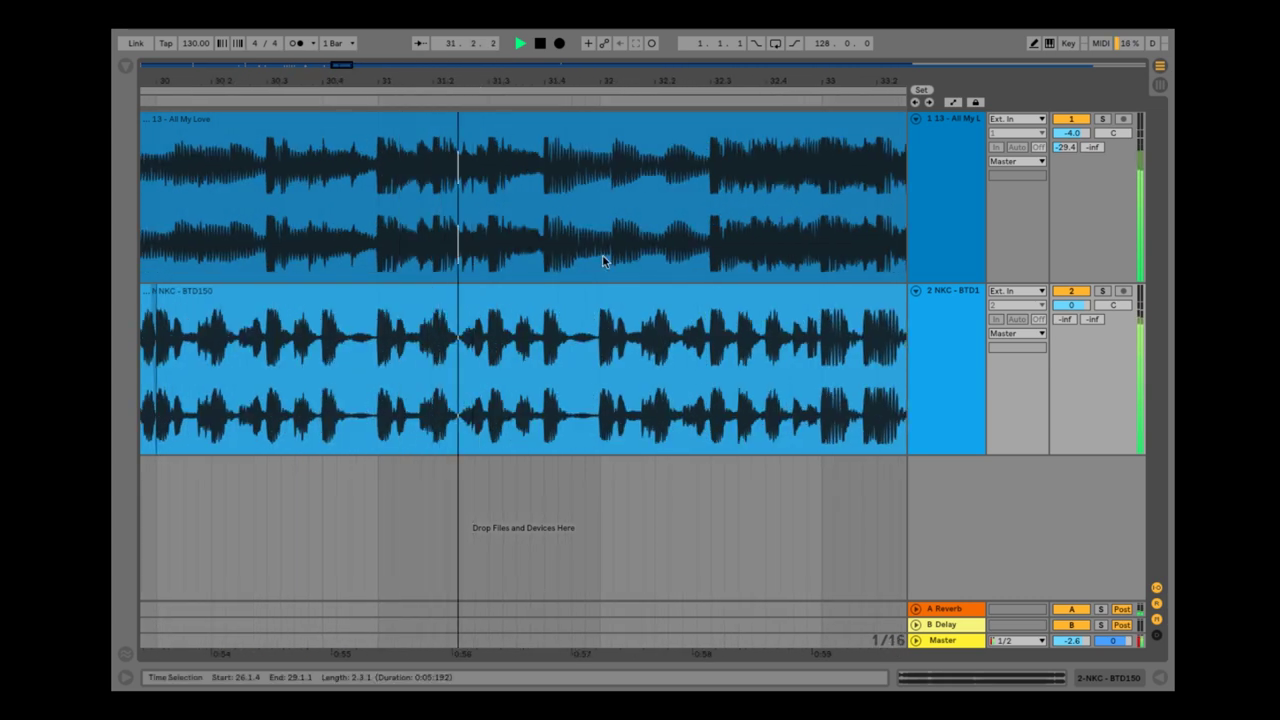
left_click_drag(755, 85, 715, 84)
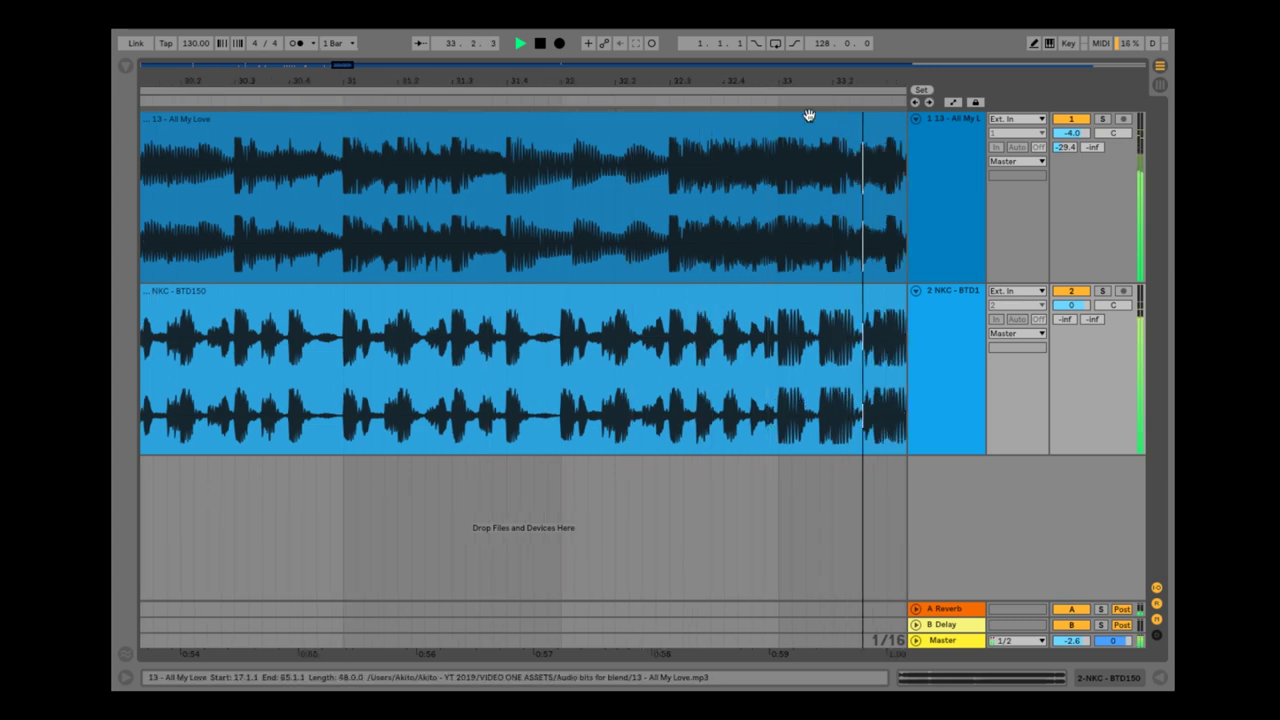
left_click_drag(791, 77, 1000, 25)
left_click_drag(748, 80, 312, 36)
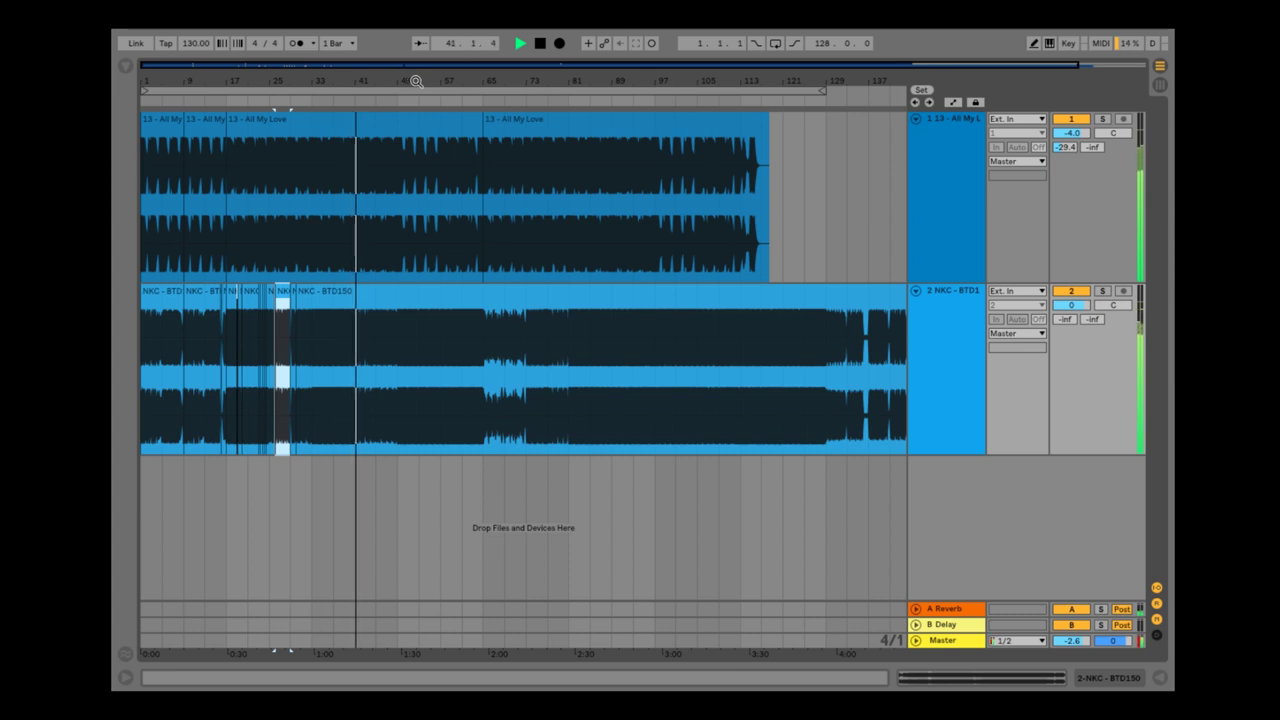
- Fold both audio tracks, switch to the Session mixer, show the Audio Effects browser, and select the Master track
left_click(931, 118)
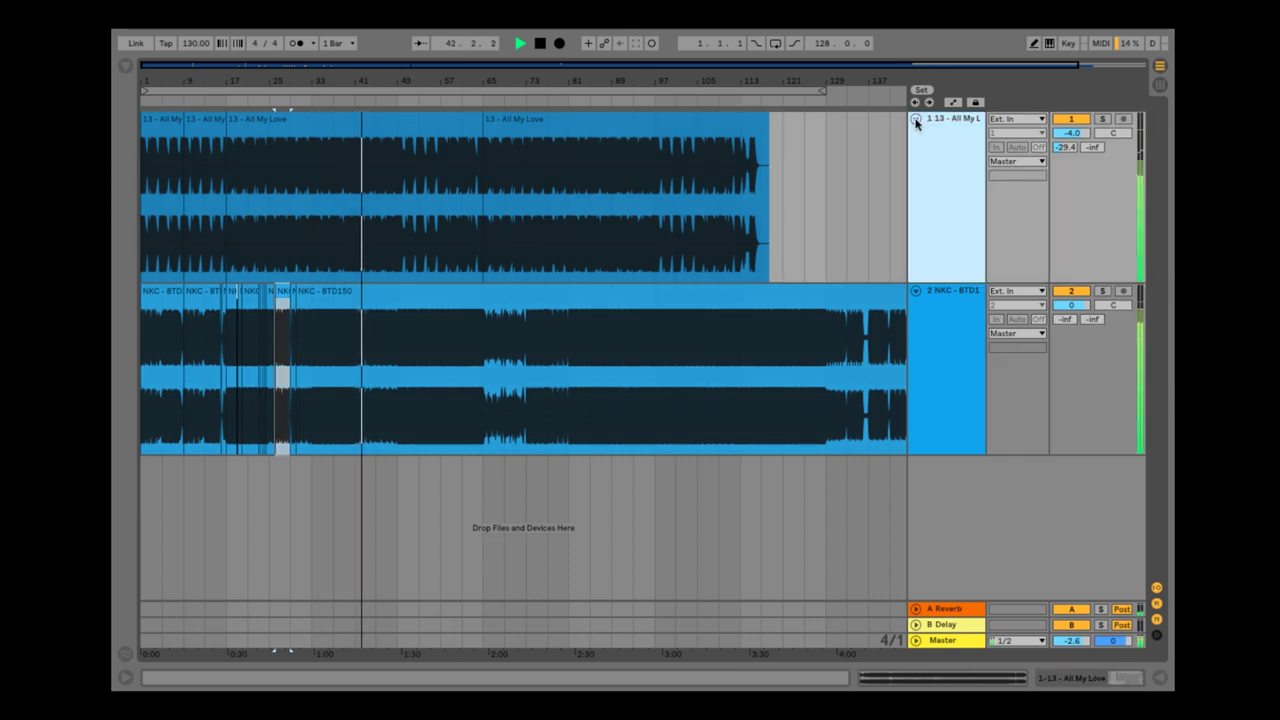
left_click(915, 119)
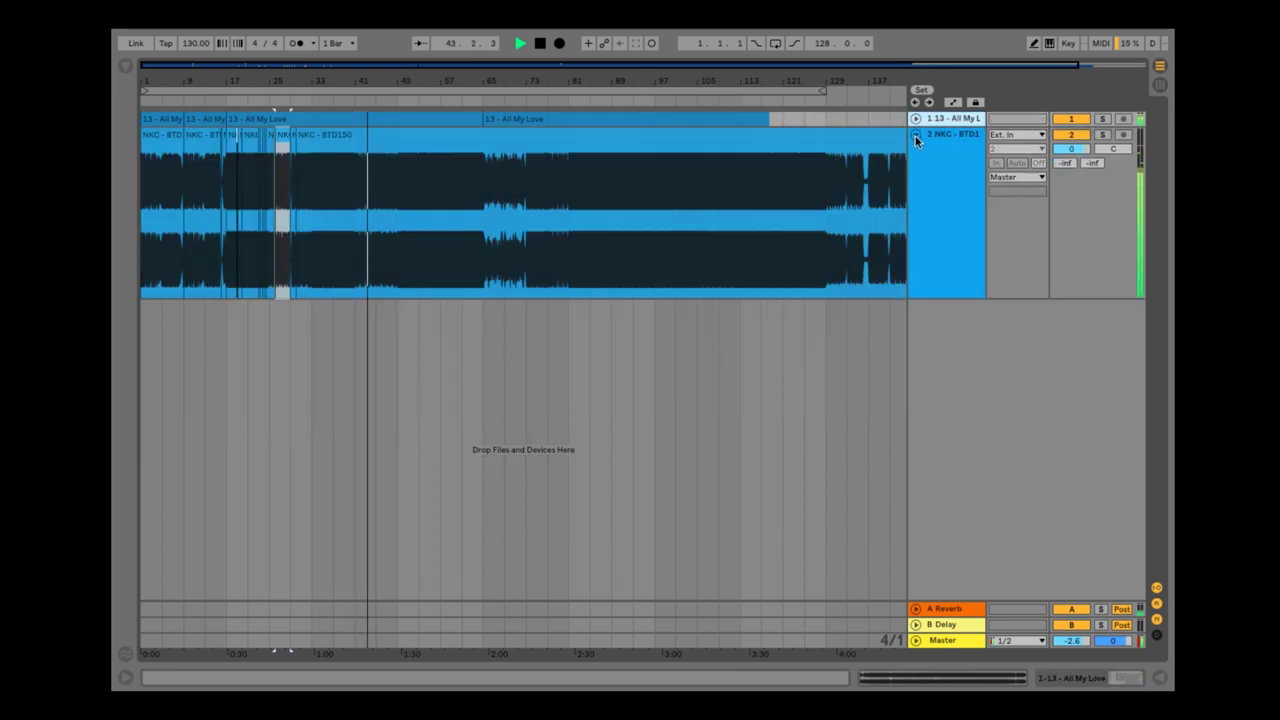
left_click(915, 136)
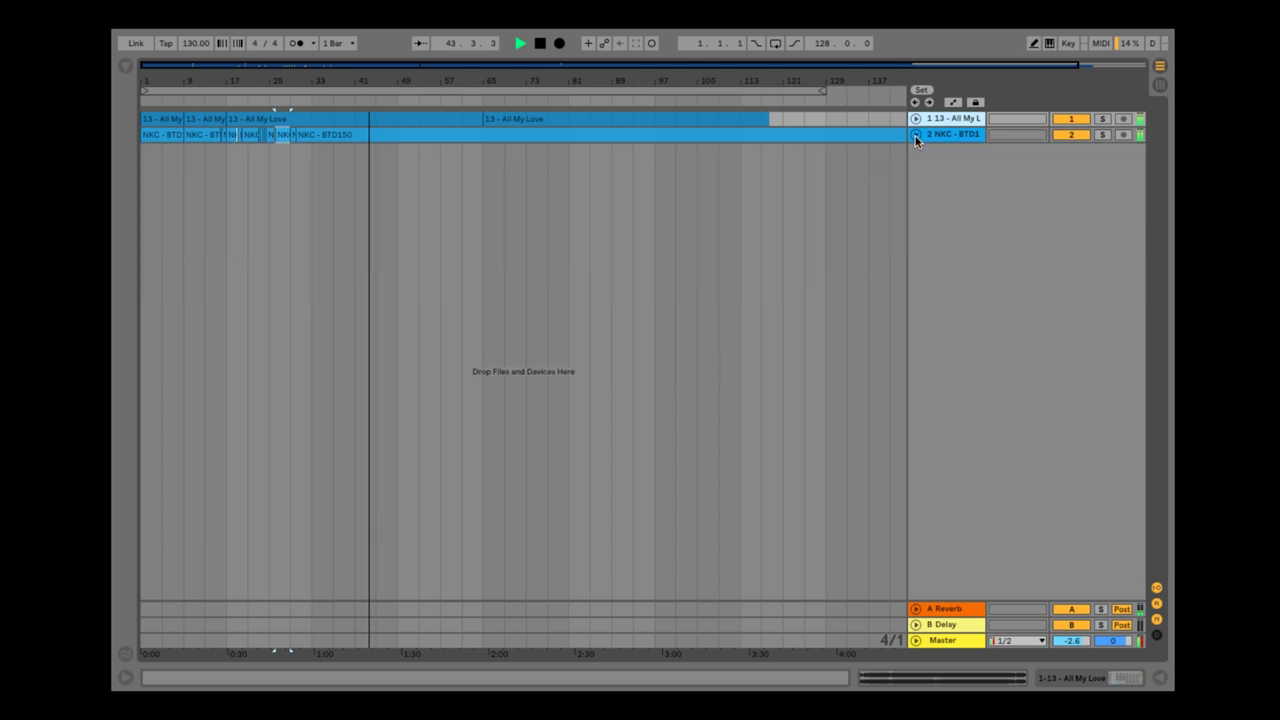
double_click(941, 640)
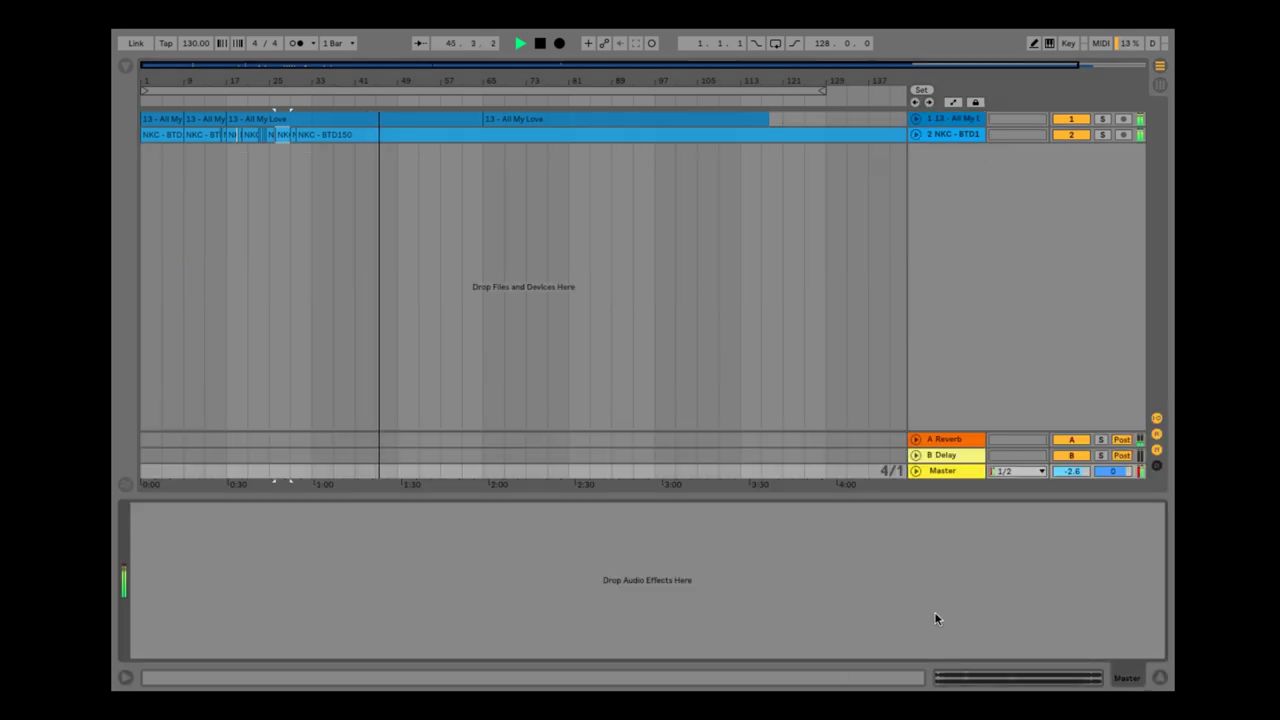
key("Tab")
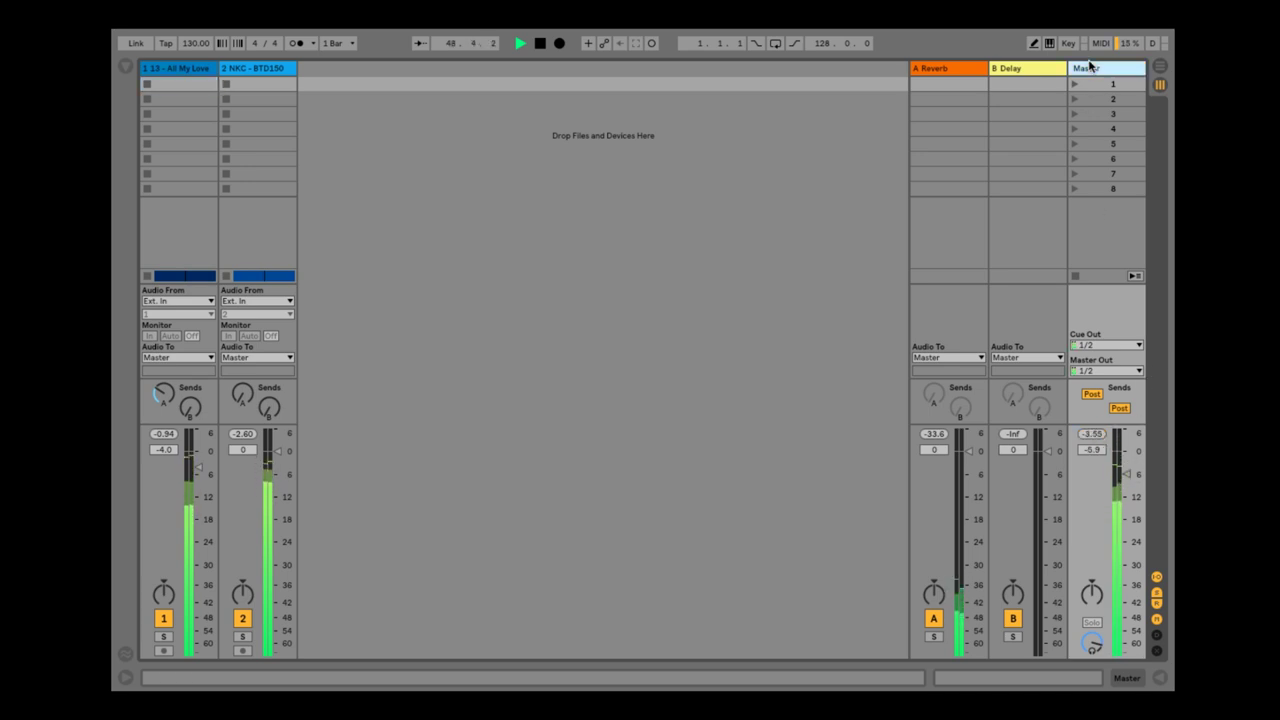
left_click(126, 69)
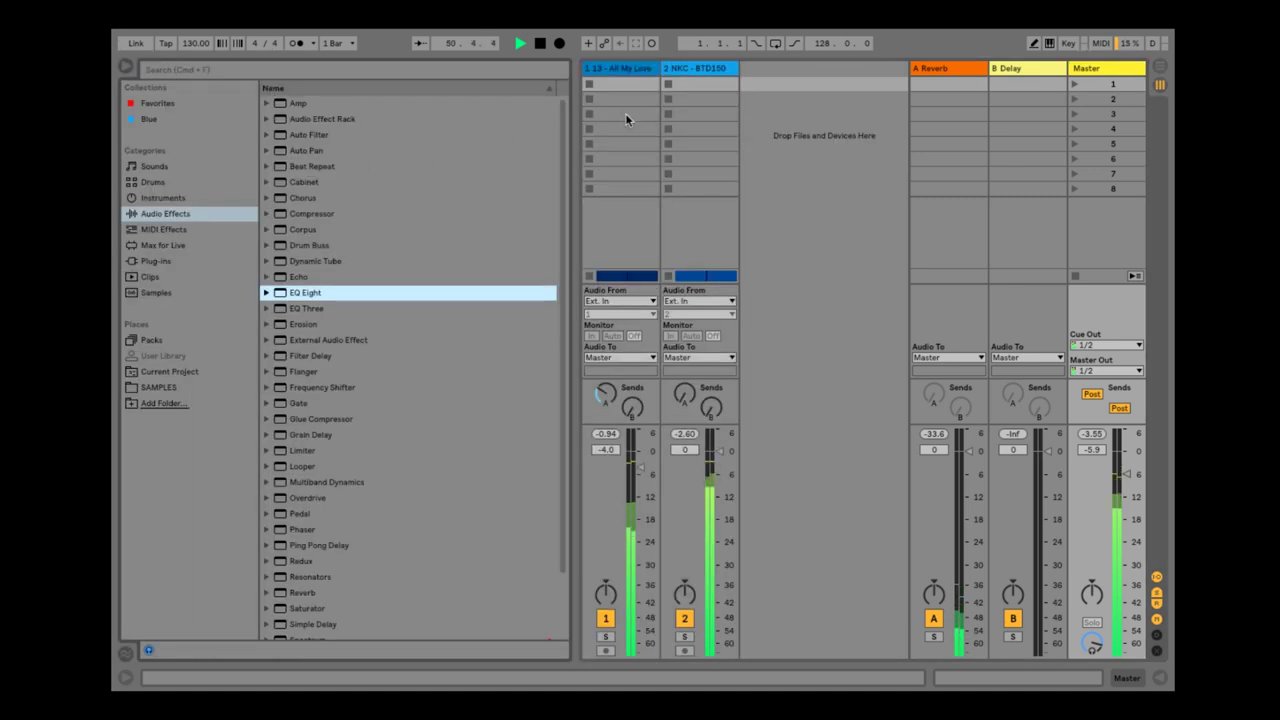
left_click(1105, 72)
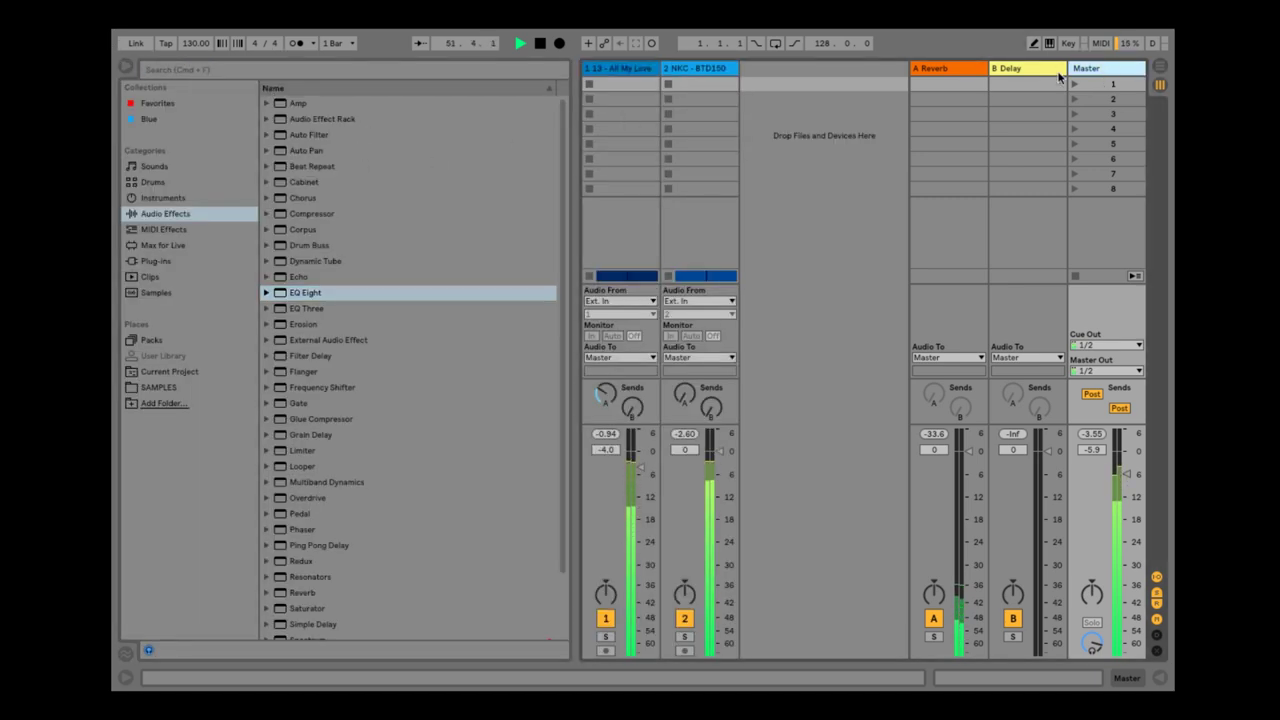
- Lower the volumes of both tracks, setting All My Love to -9.0 dB and NKC - BTD150 to -7.6 dB
left_click(697, 68)
left_click(625, 330)
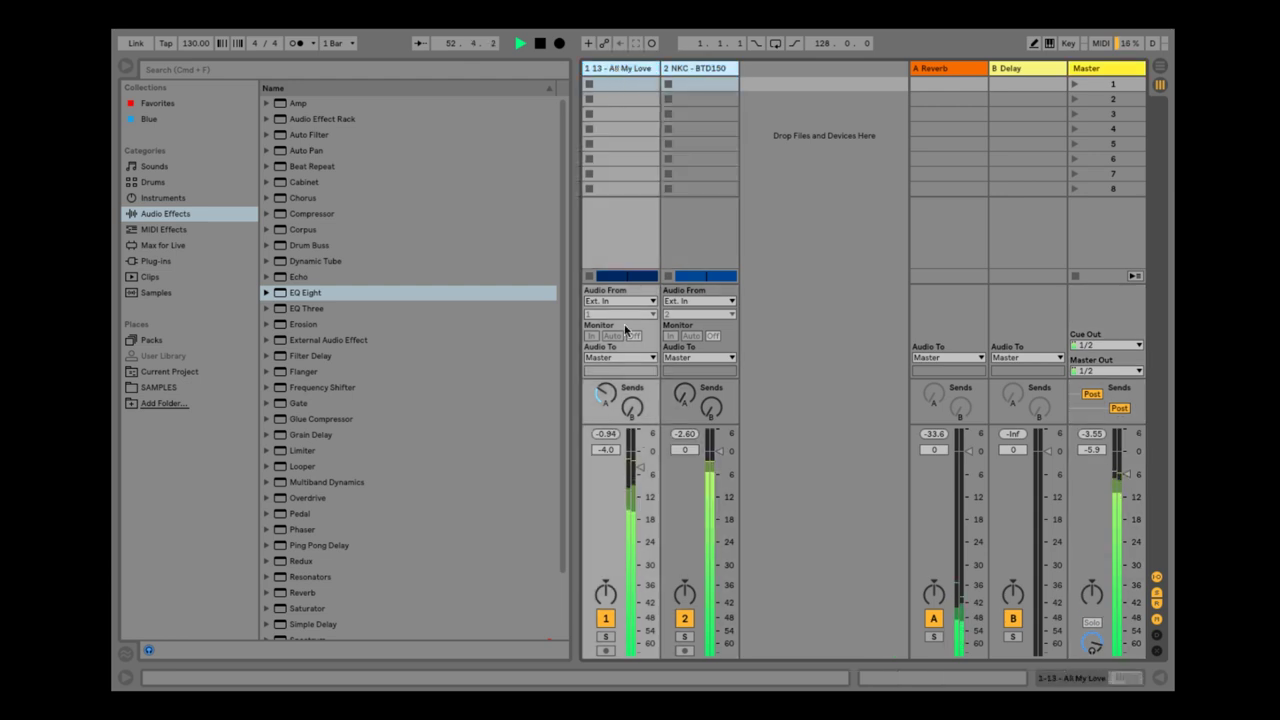
left_click(641, 467)
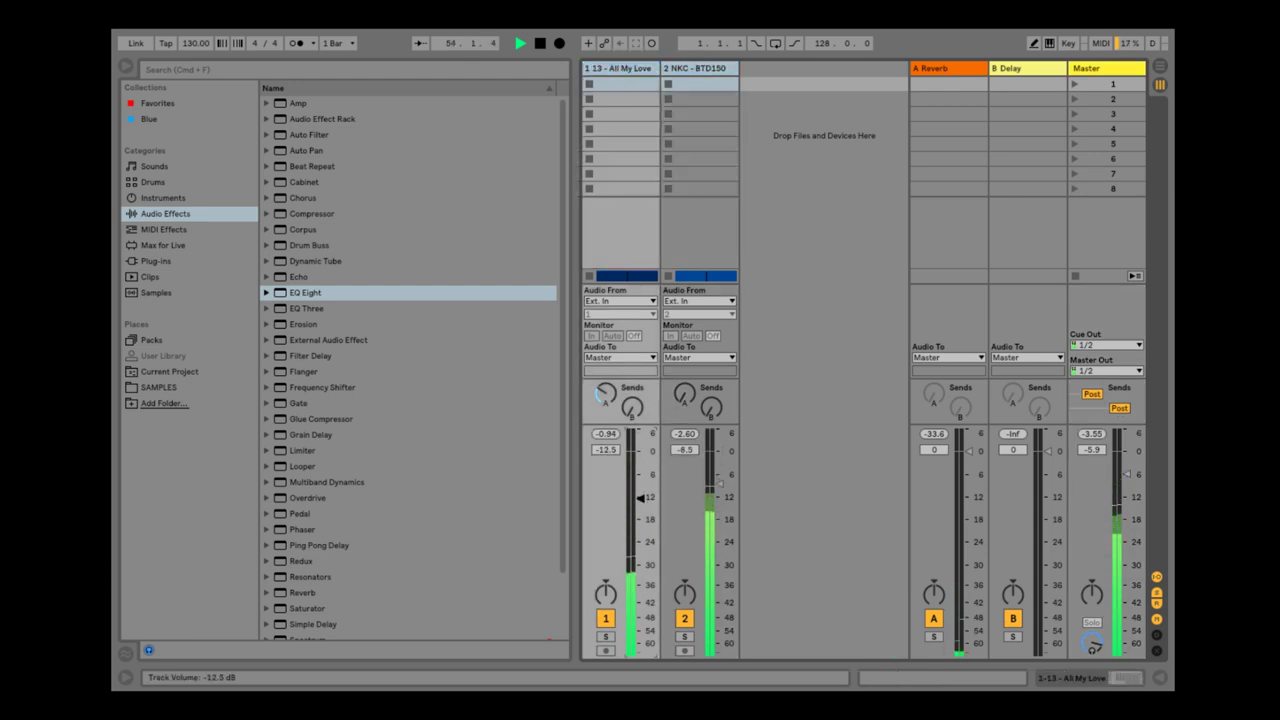
left_click(621, 68)
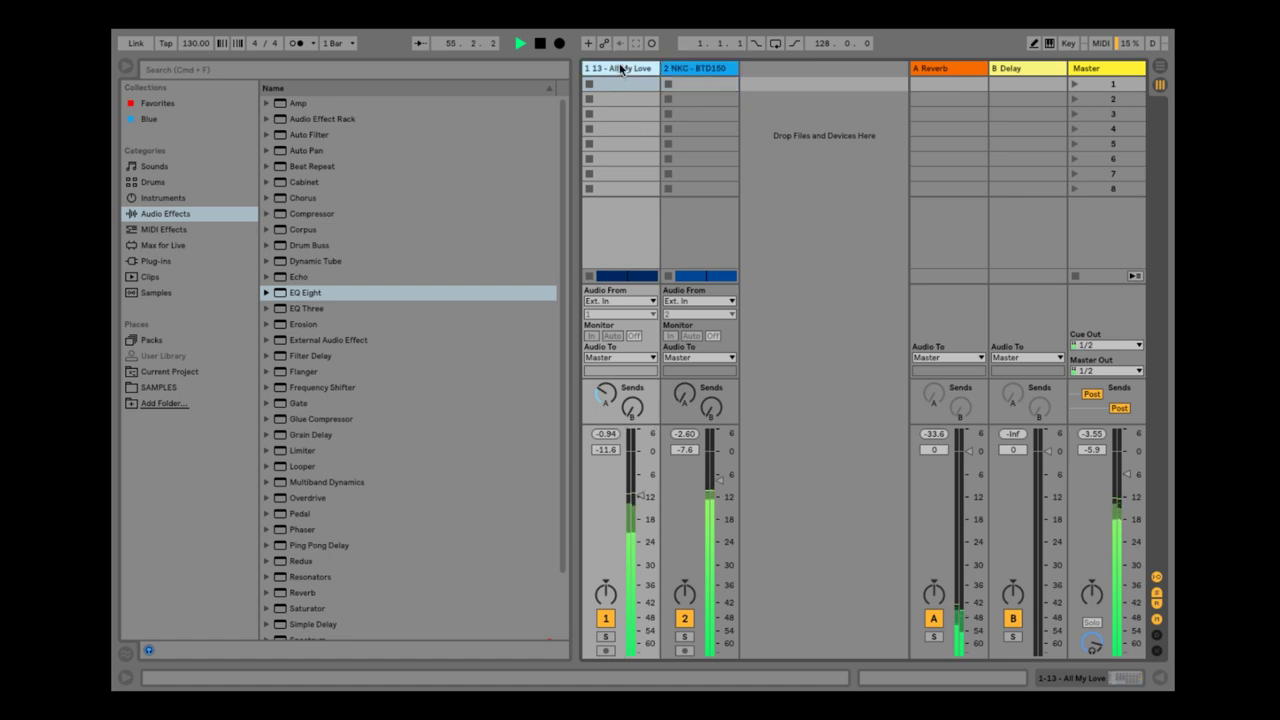
left_click_drag(641, 490, 641, 485)
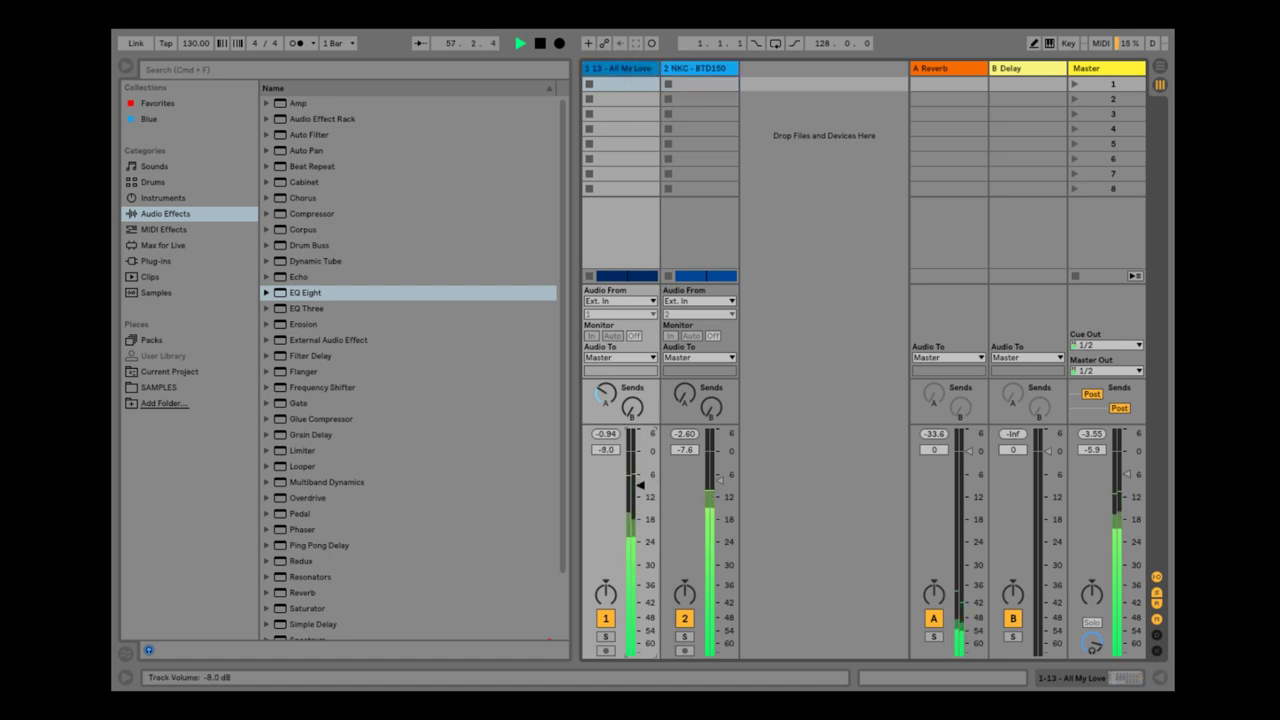
- Add a Compressor to the Master track with the threshold at -10.5 dB and the release at 3.00 s
left_click(1116, 77)
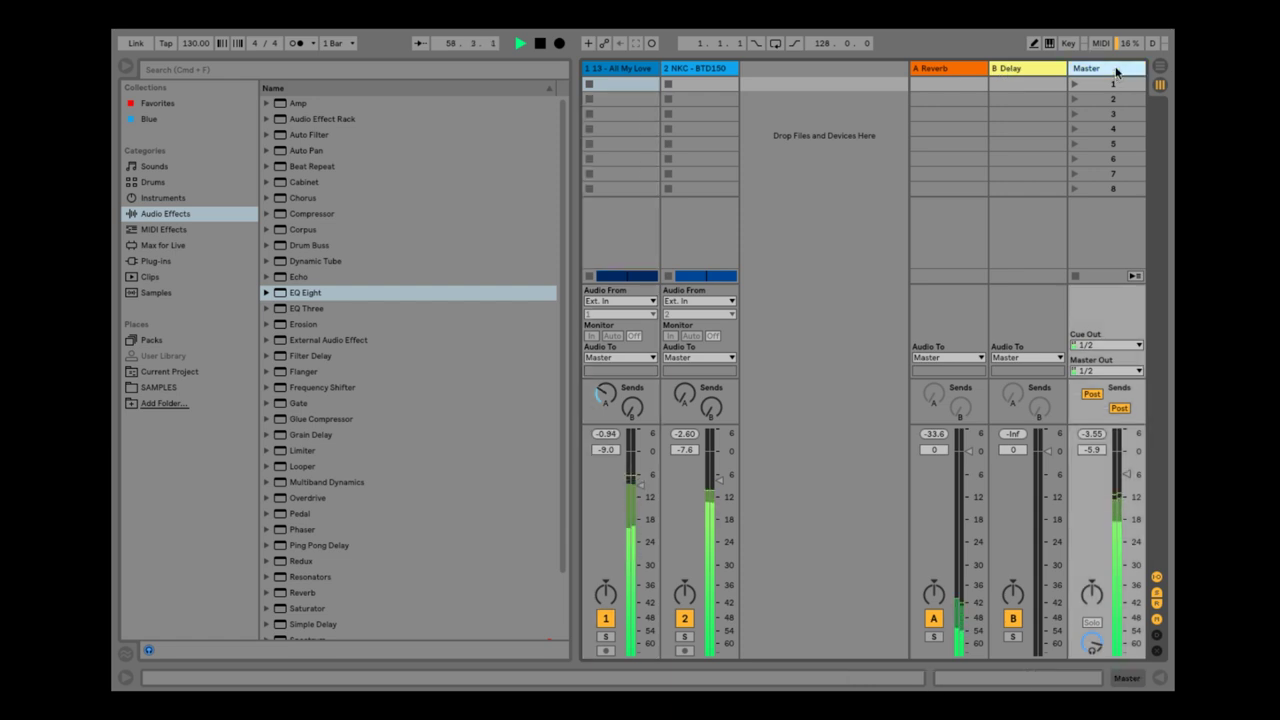
left_click(323, 213)
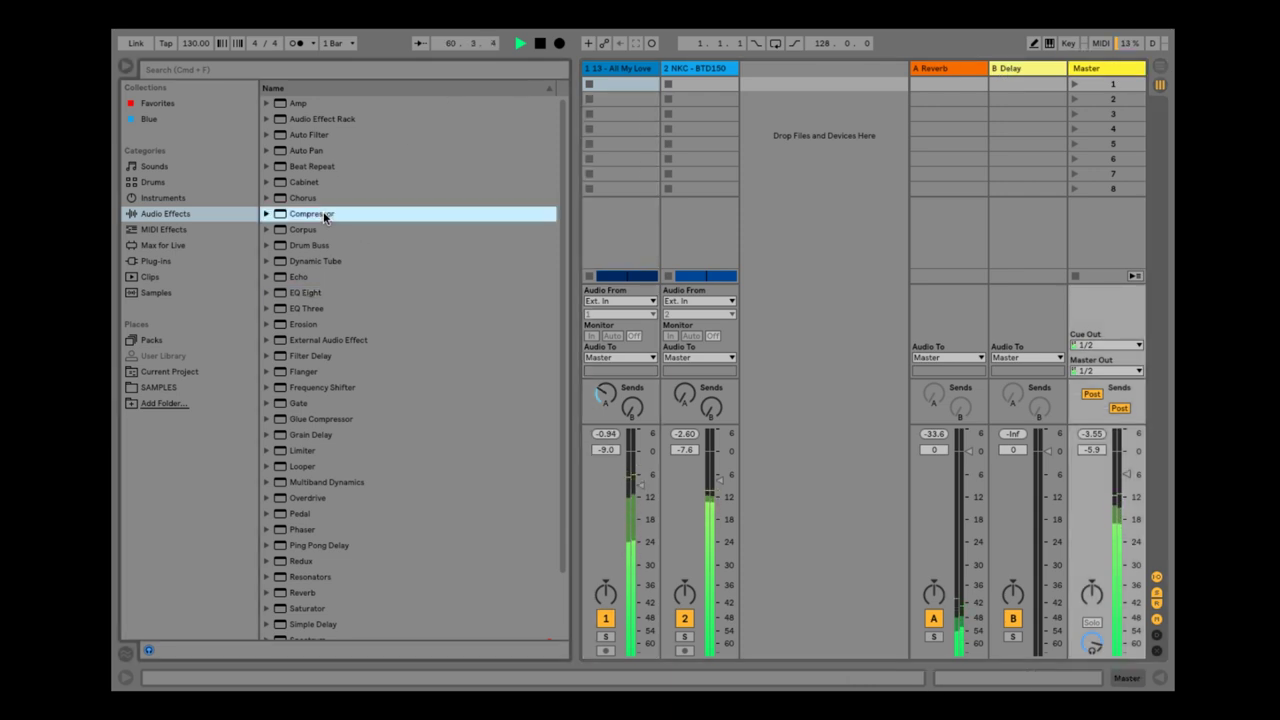
double_click(323, 212)
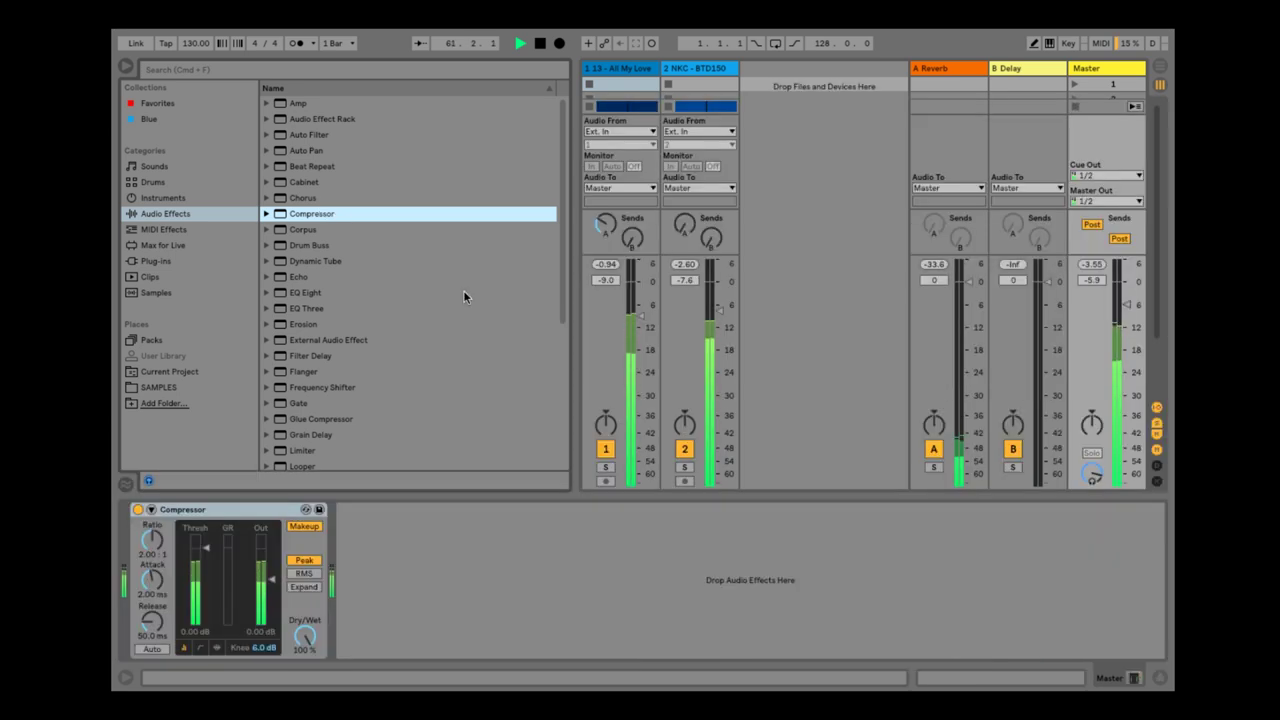
left_click(208, 554)
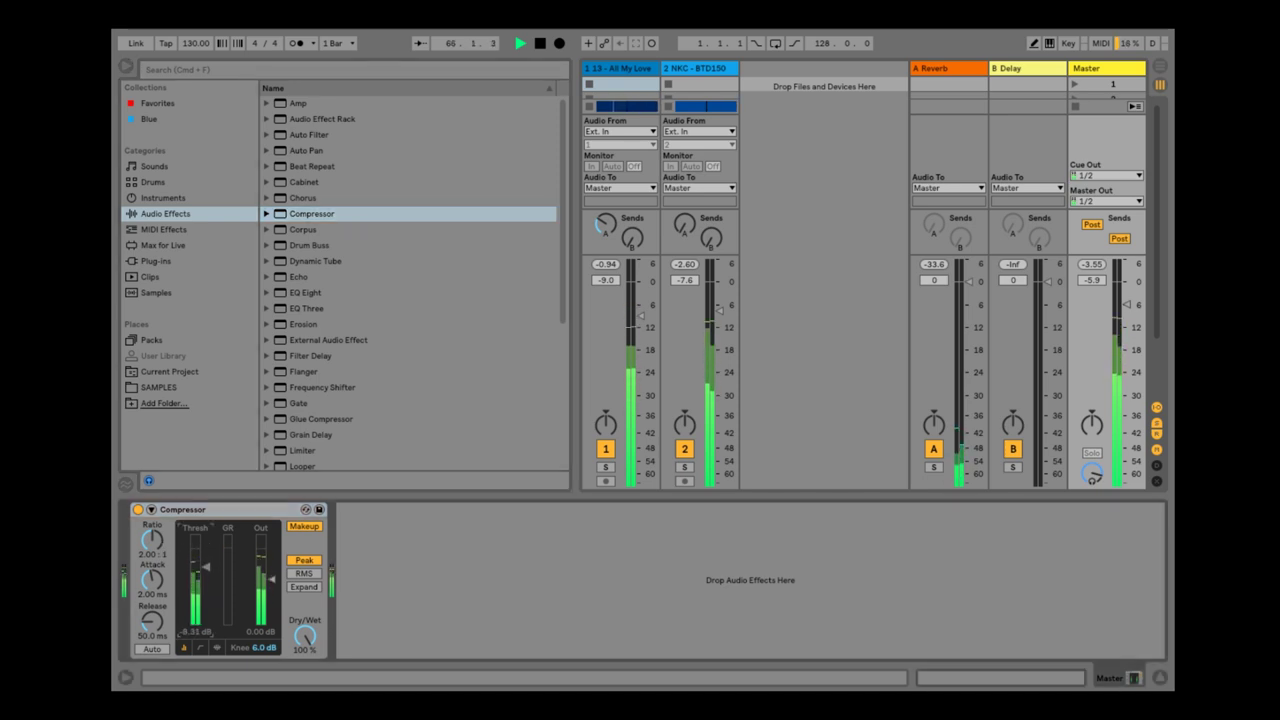
left_click_drag(159, 627, 159, 560)
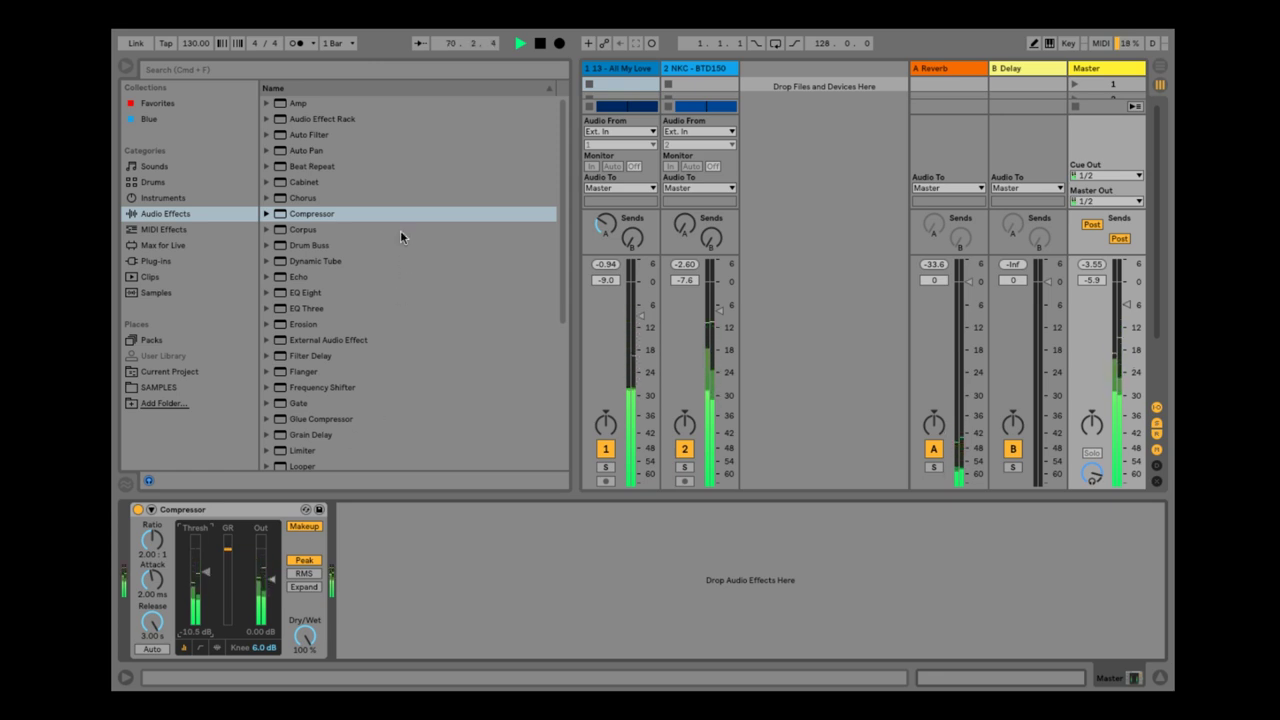
scroll(398, 215, "down", 2)
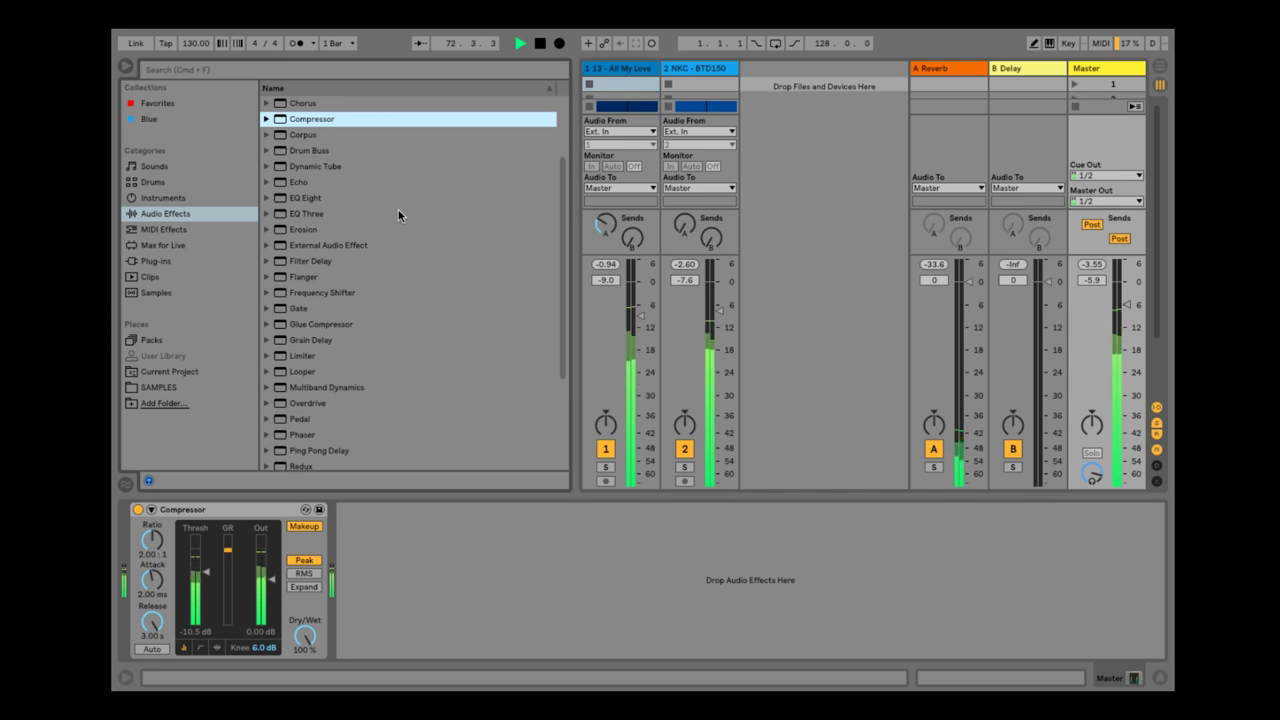
- Add a Limiter after the Master Compressor with 5.80 dB gain and raise the Master volume to 0 dB
double_click(307, 355)
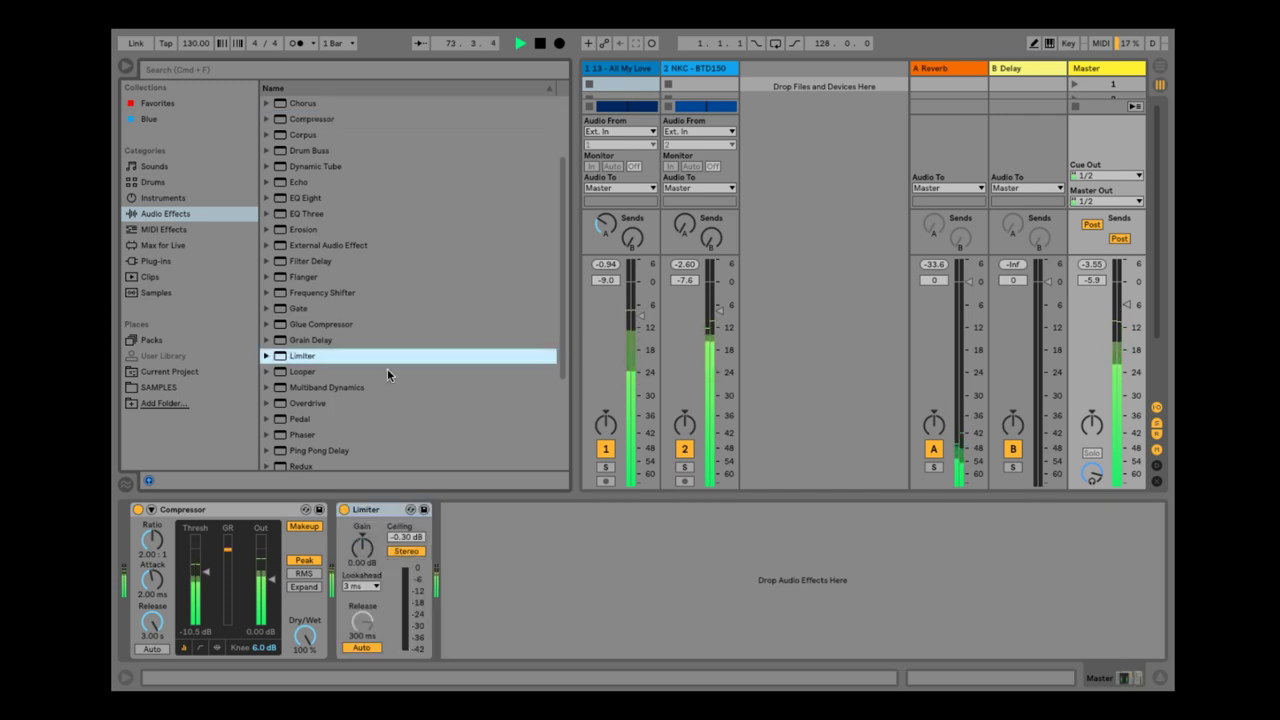
left_click_drag(368, 549, 368, 504)
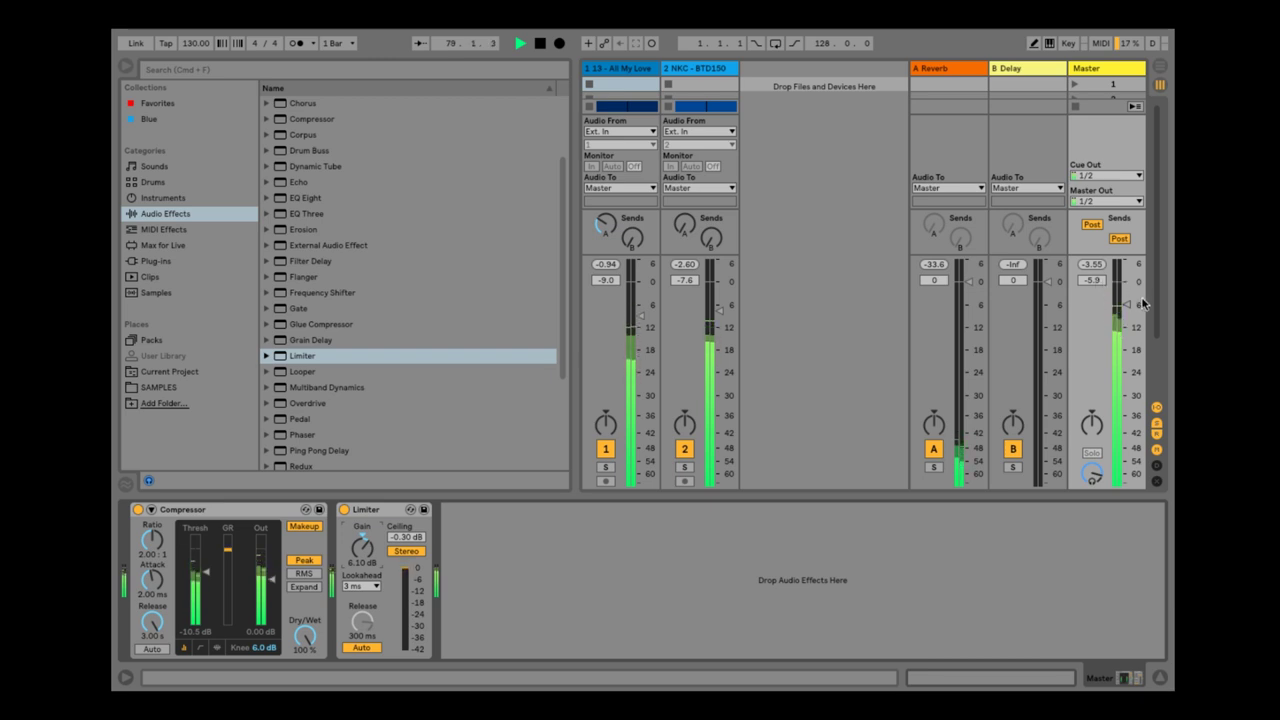
left_click_drag(1097, 284, 1097, 266)
left_click(1093, 266)
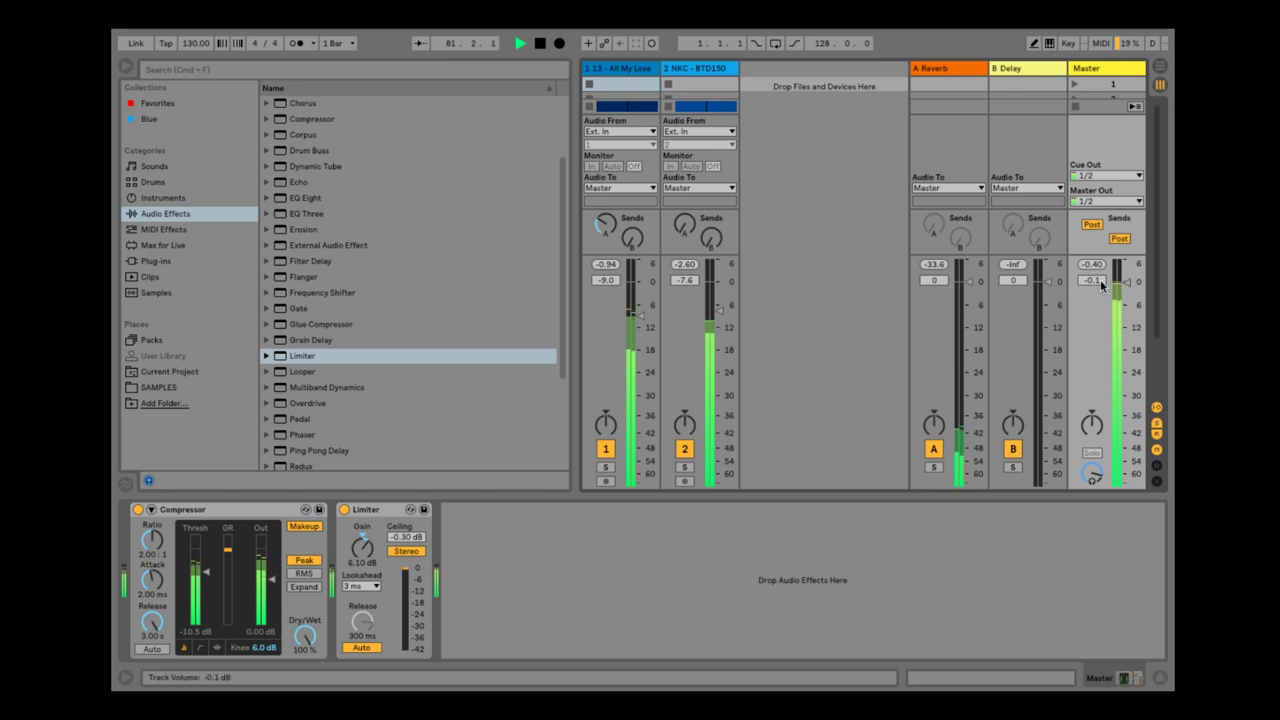
left_click_drag(1101, 282, 1101, 280)
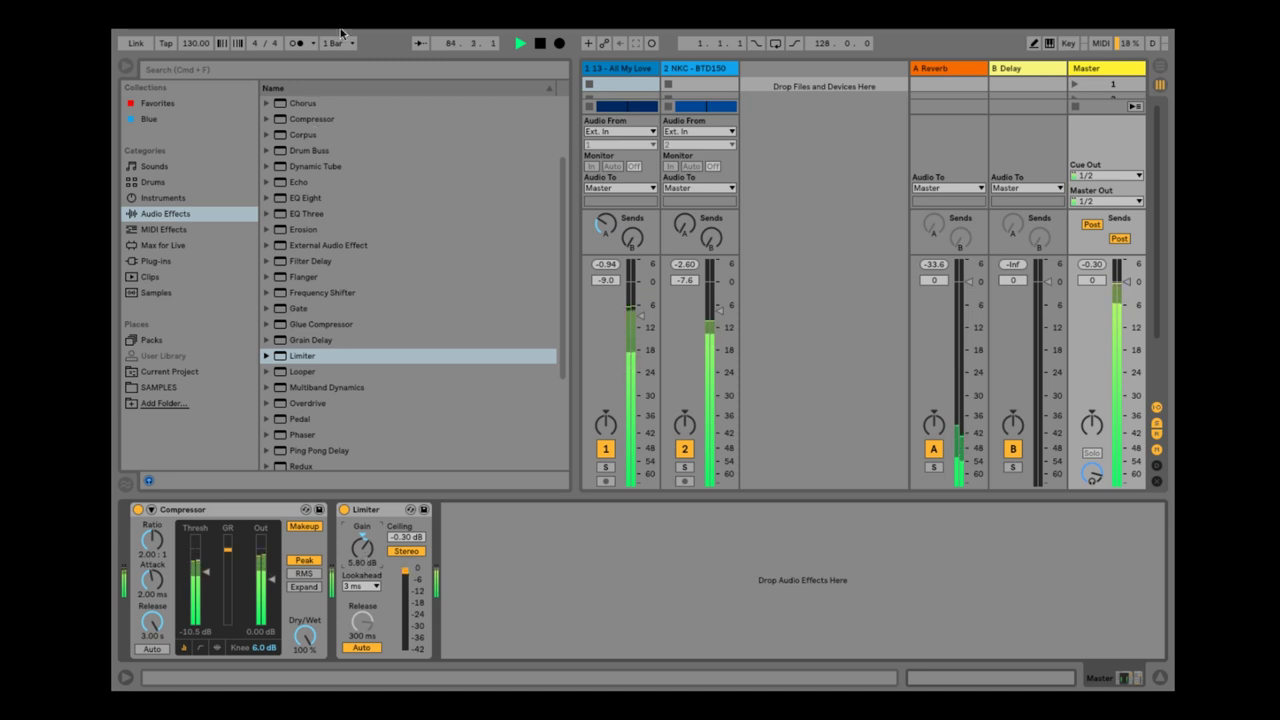
- Save the set, and mute and unmute the NKC - BTD150 track to compare the mix with and without it
mouse_move(344, 40)
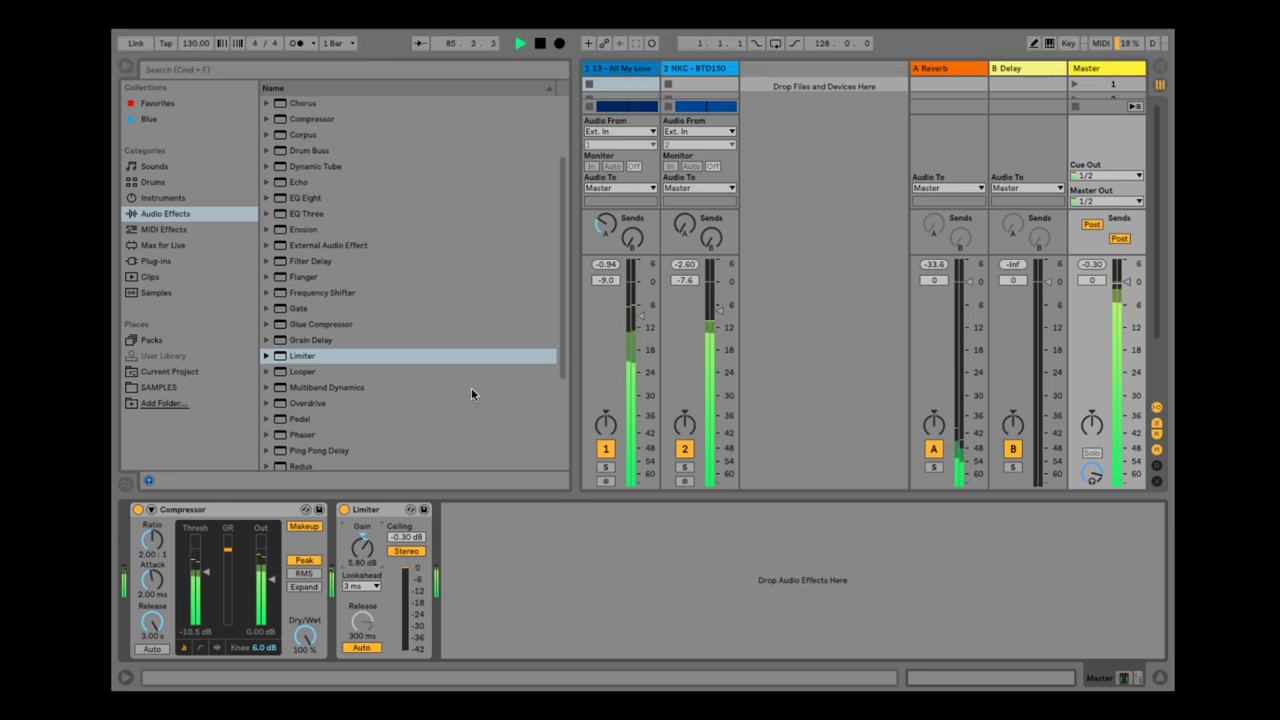
key("super+s")
left_click(685, 449)
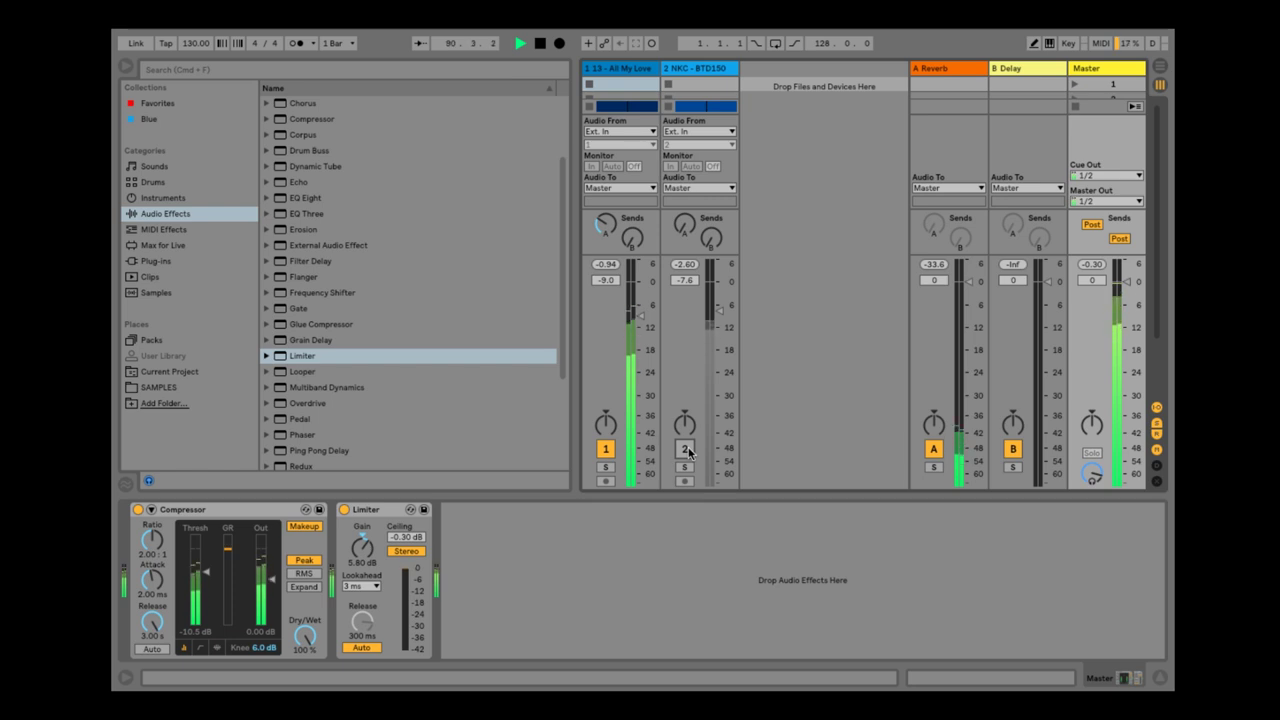
left_click(685, 449)
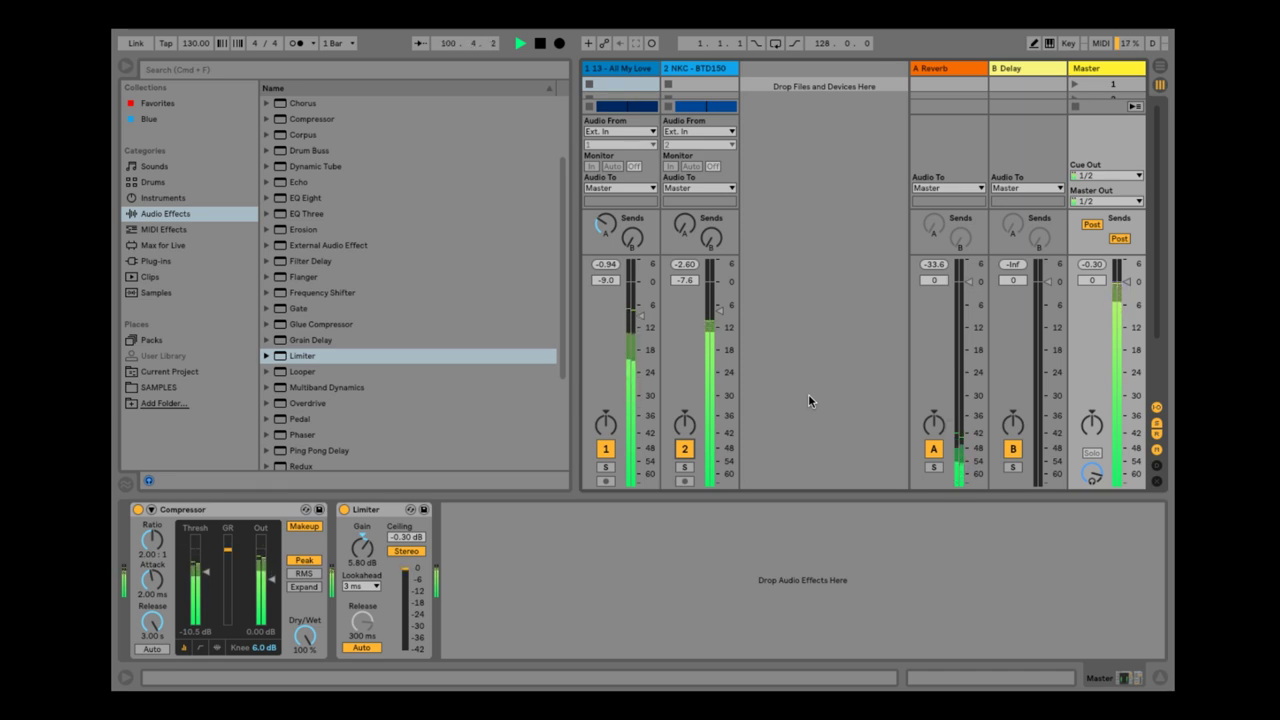
- Raise the low-cut band of All My Love's EQ Eight to 134 Hz with a Q of 0.74
left_click(616, 70)
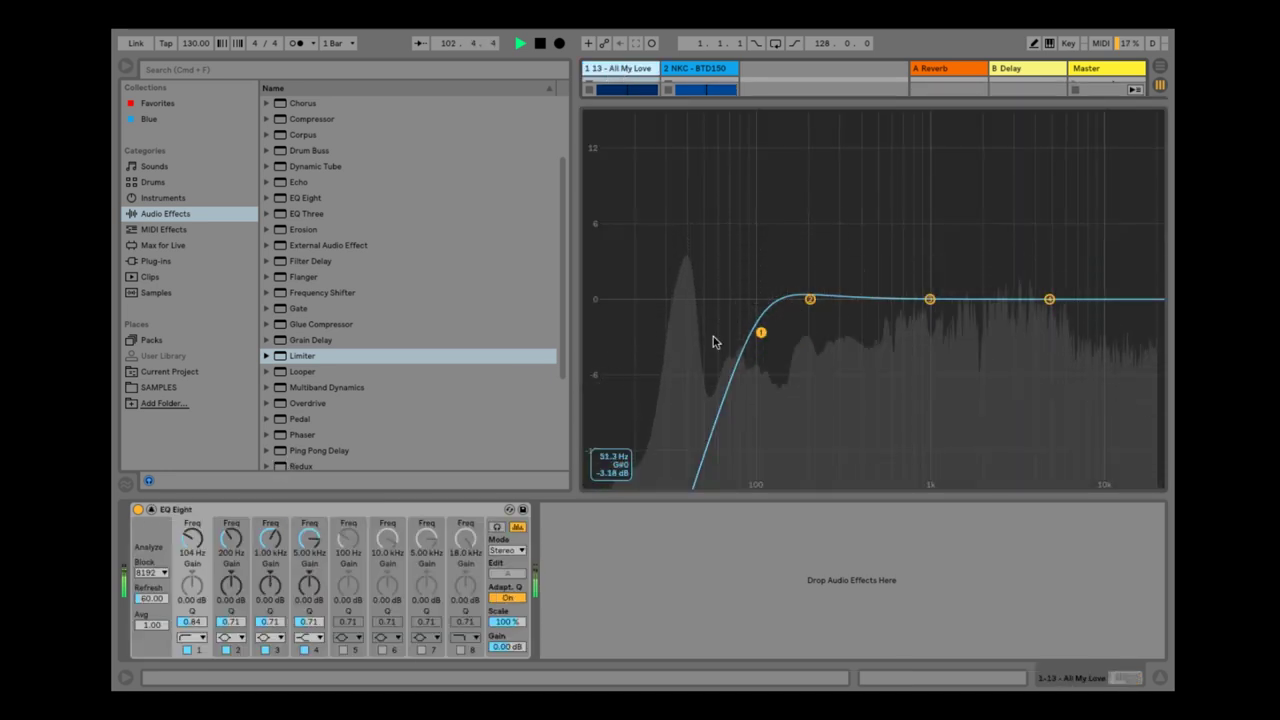
mouse_move(762, 332)
left_mouse_down()
mouse_move(760, 352)
mouse_move(780, 344)
left_mouse_up()
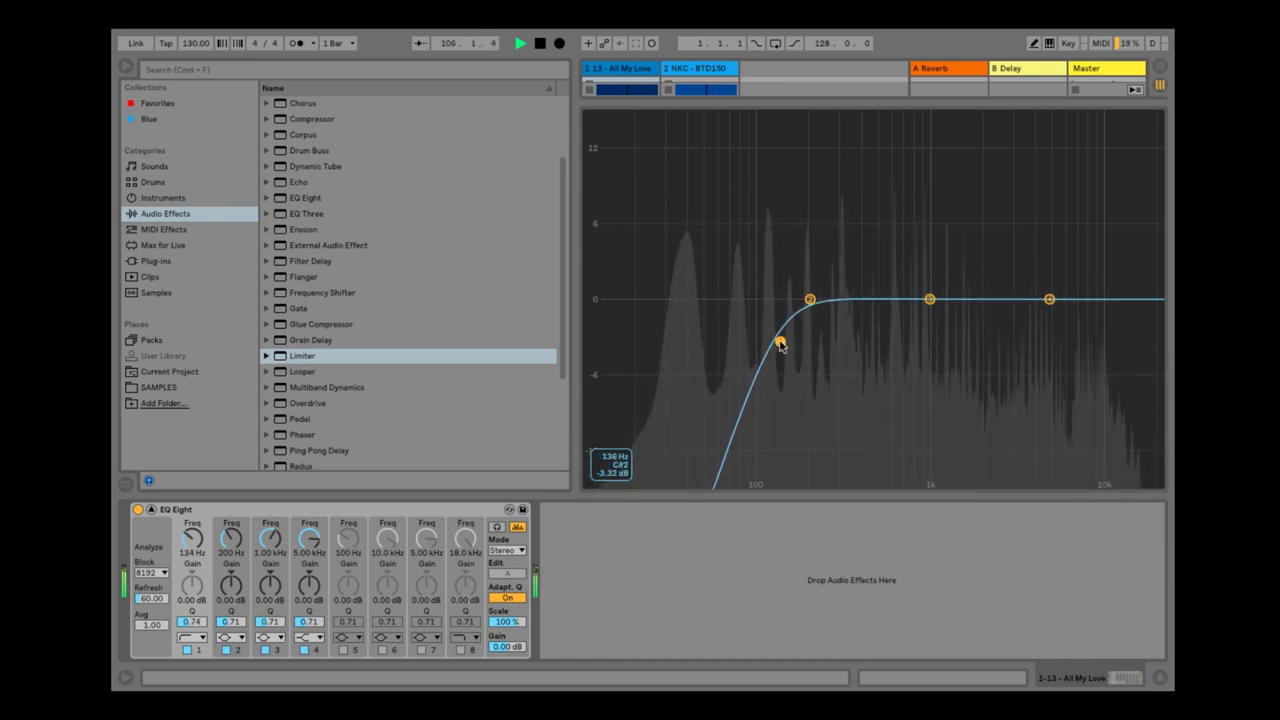
key("Tab")
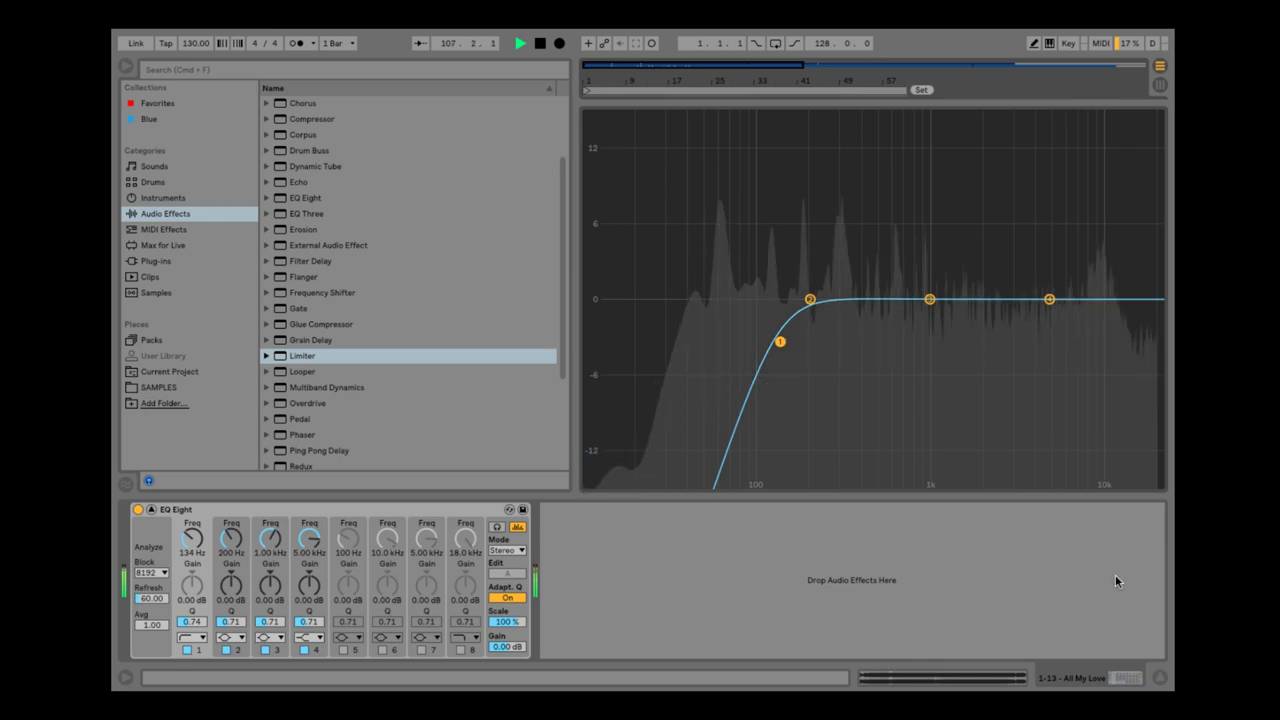
left_click(1158, 680)
key("Tab")
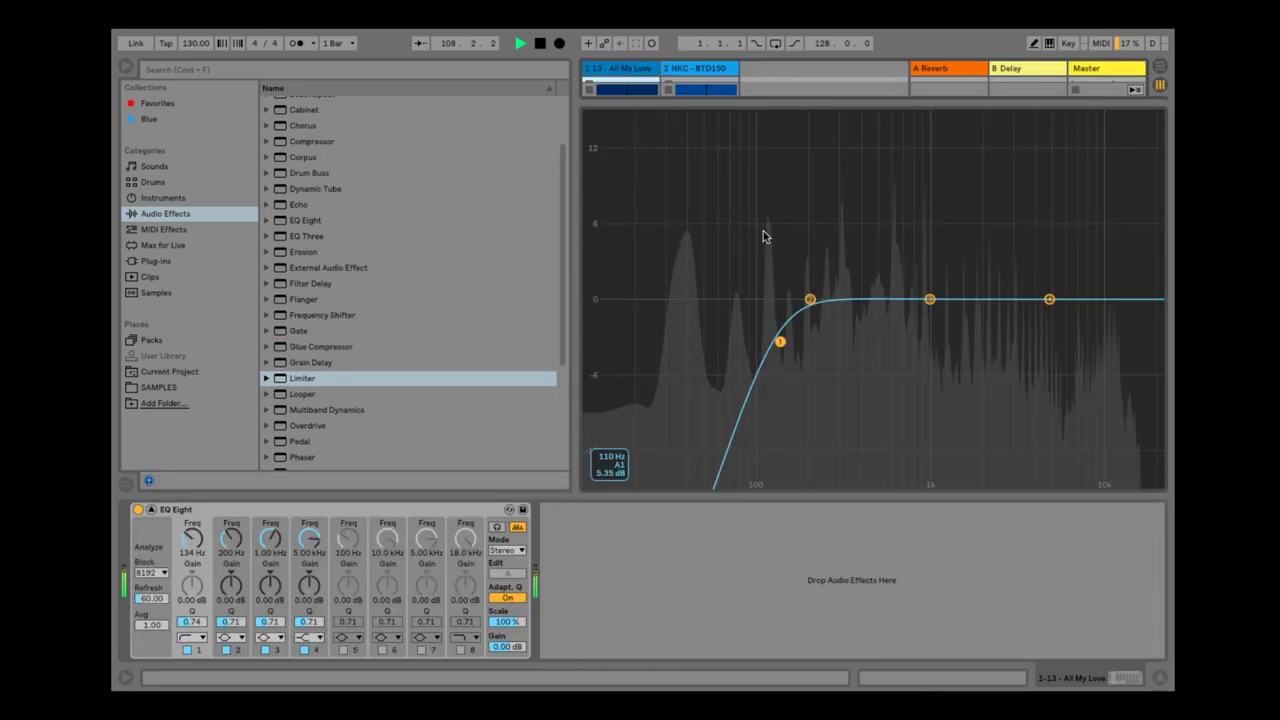
- Set the track volumes to -8.8 dB for All My Love and -7.7 dB for NKC - BTD150, and save the set
key("Tab")
key("Tab")
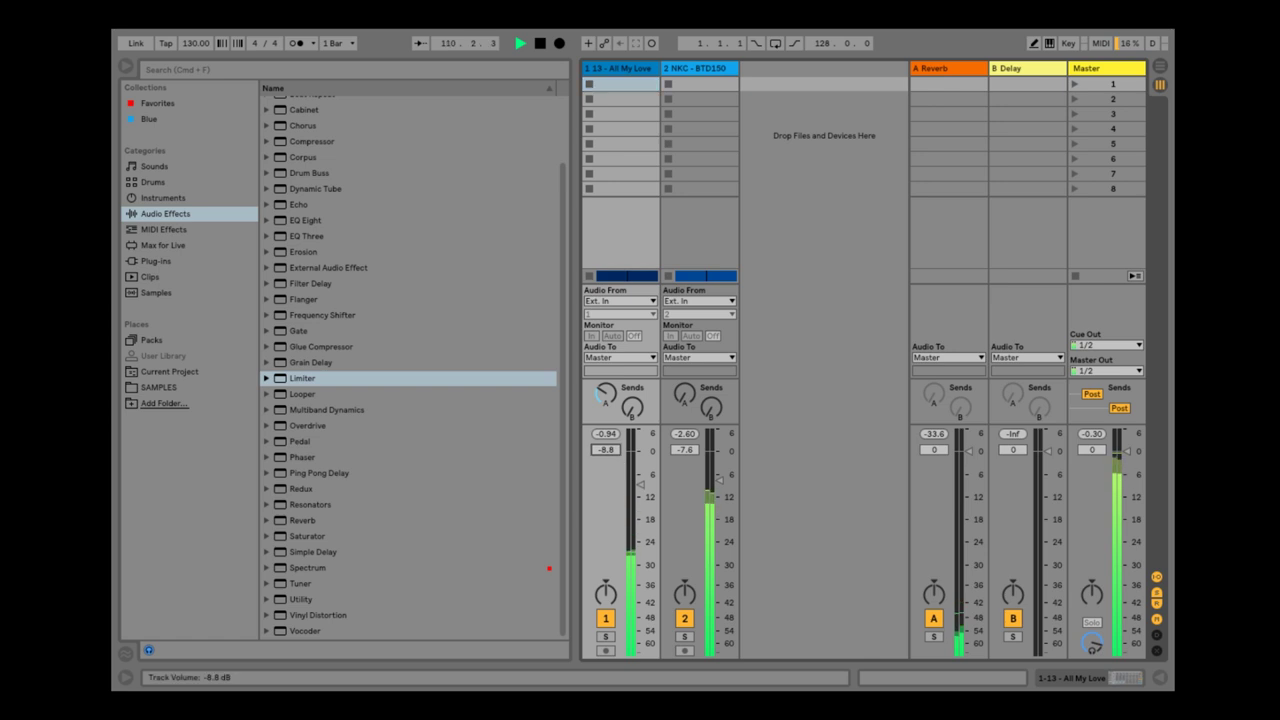
left_click_drag(694, 451, 694, 452)
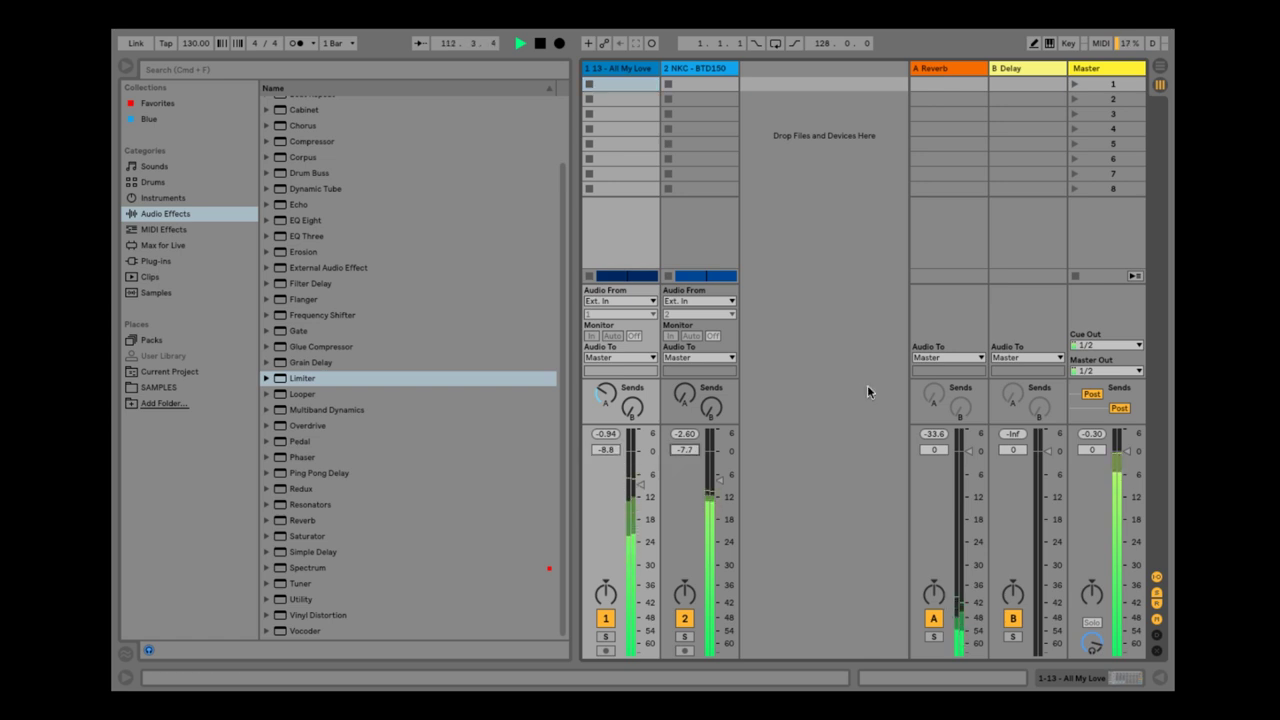
key("super+s")
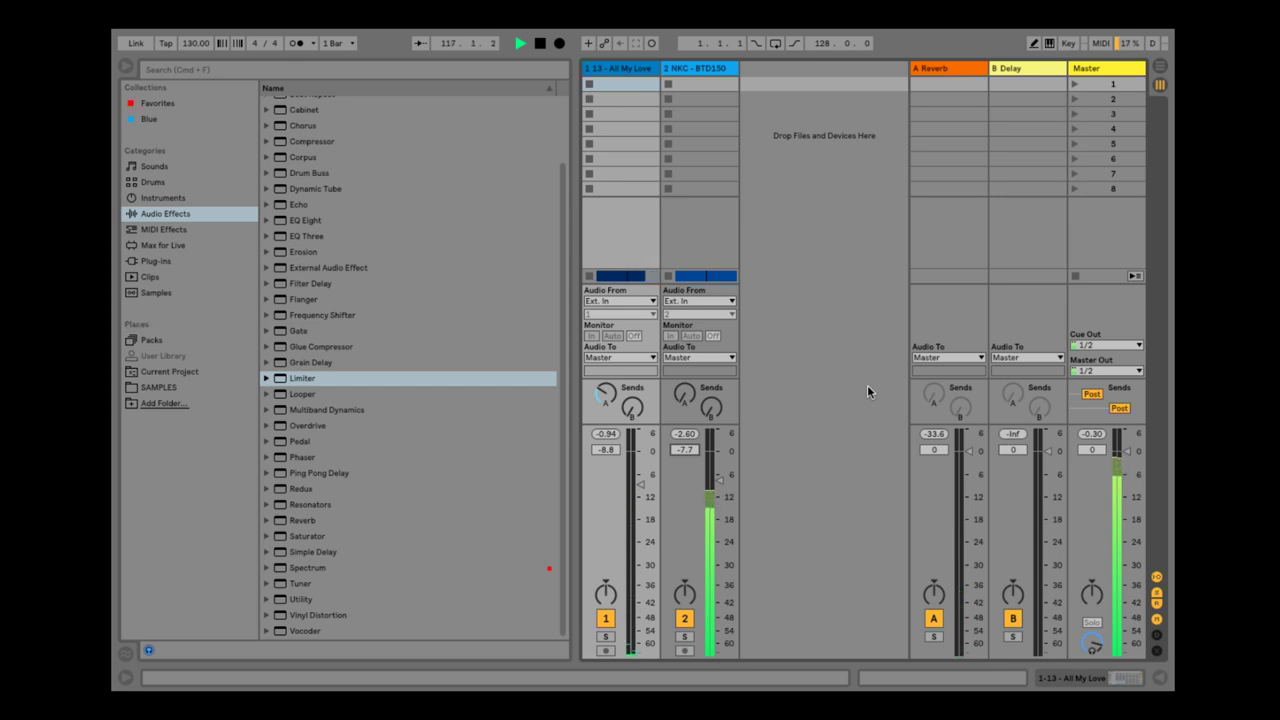
- In the arrangement, shorten the last NKC - BTD150 clip to end at bar 123 and fade it out from where All My Love ends
key("Tab")
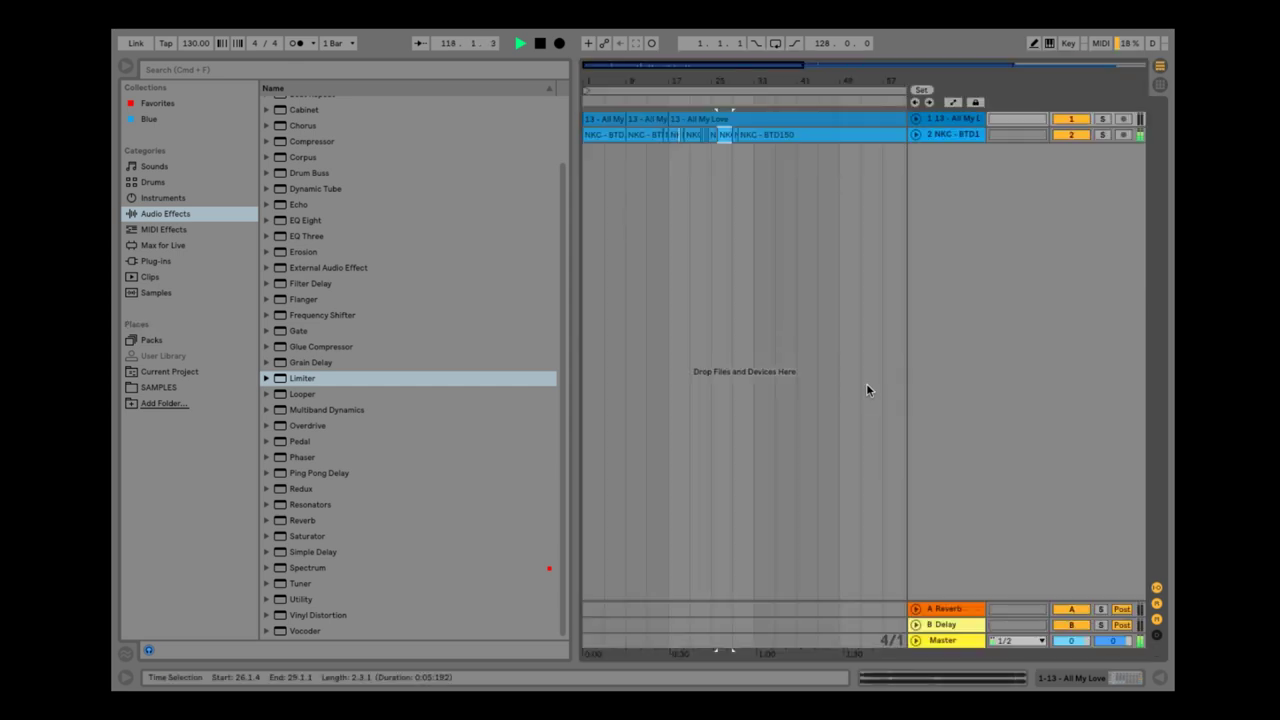
left_click_drag(774, 87, 660, 84)
key("Tab")
key("Tab")
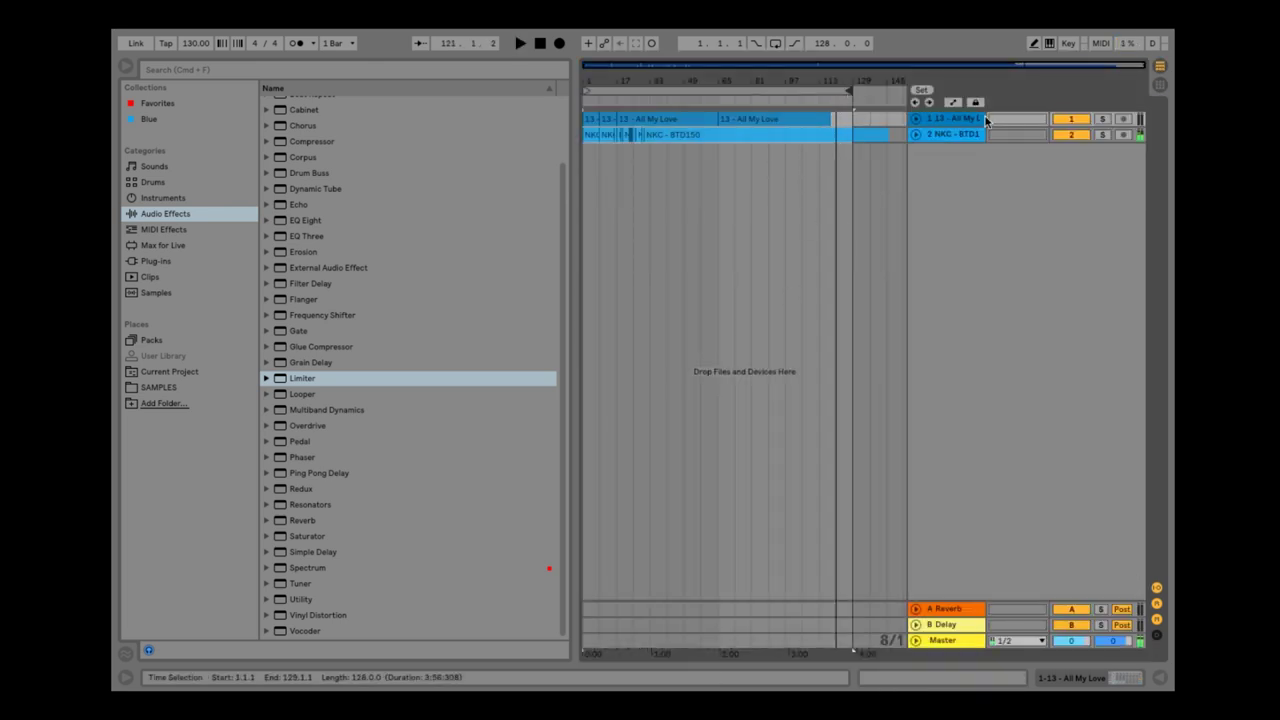
left_click(917, 135)
left_click_drag(866, 66, 868, 97)
left_click(1129, 91)
left_click_drag(882, 141, 740, 162)
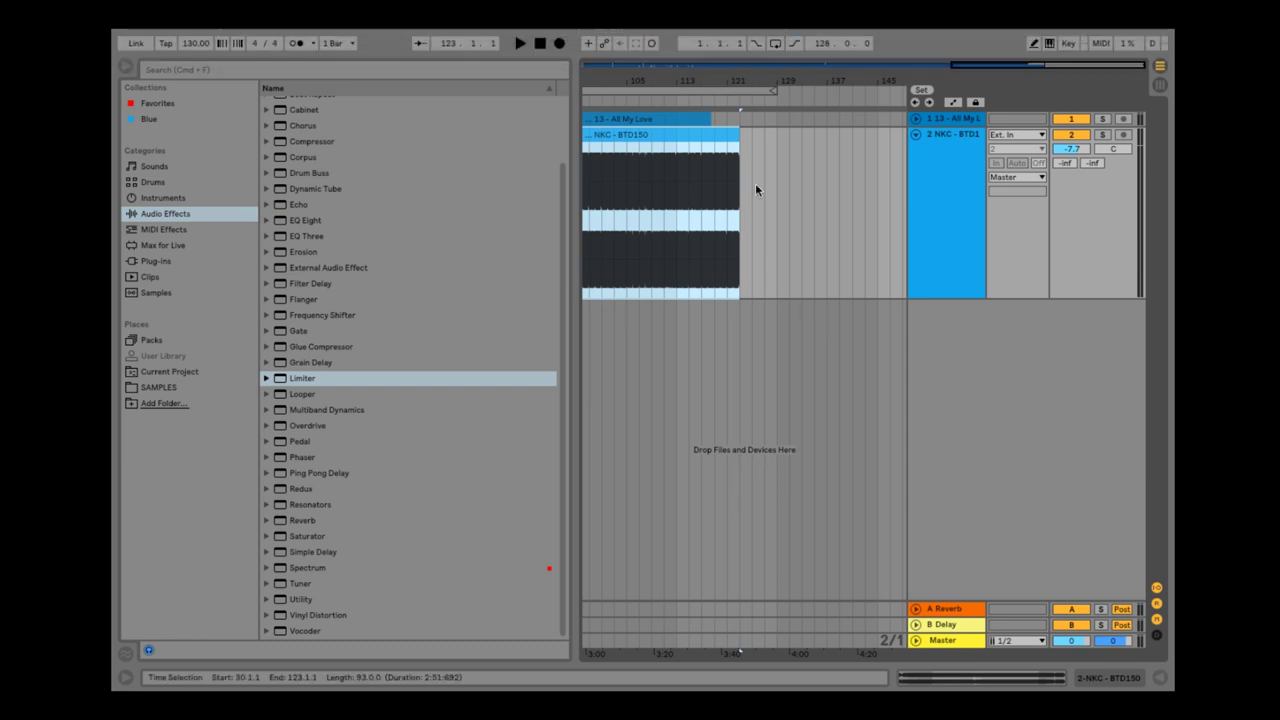
left_click_drag(738, 131, 710, 135)
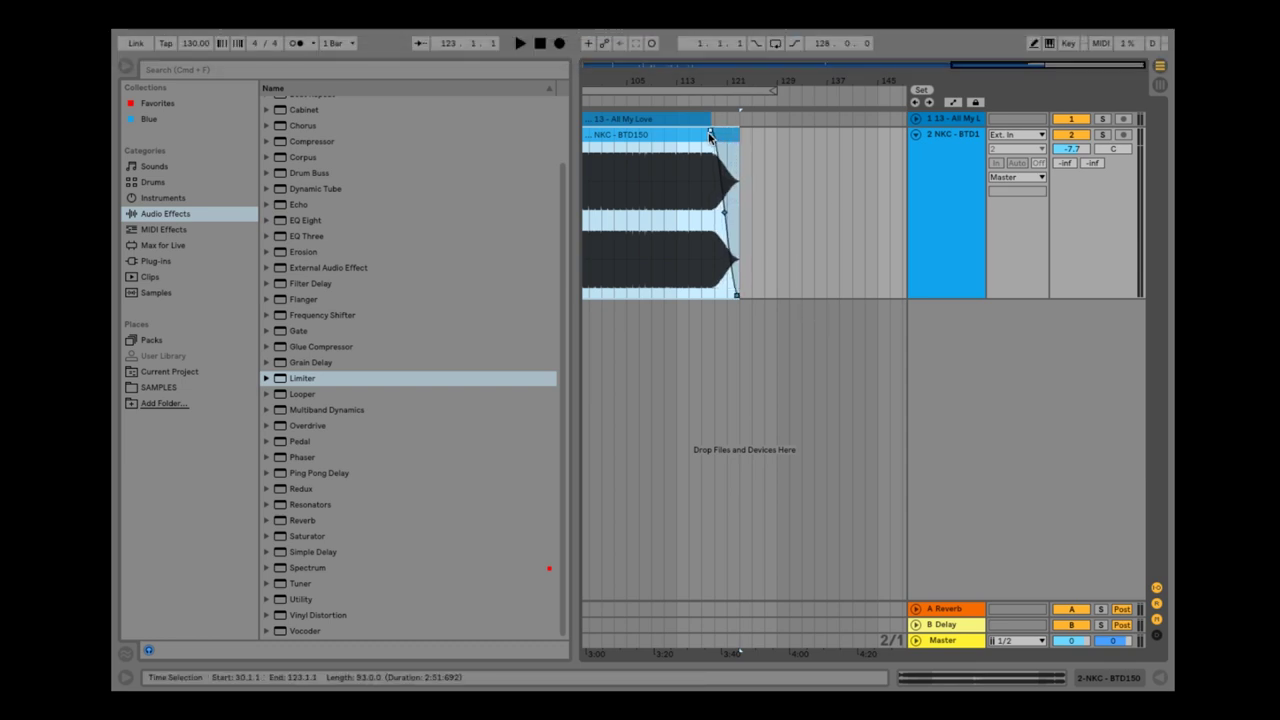
- Select the 128-bar loop range from 1.1.1 and set up the Master's export as a 16-bit WAV at 44100 Hz with triangular dither
left_click(776, 90)
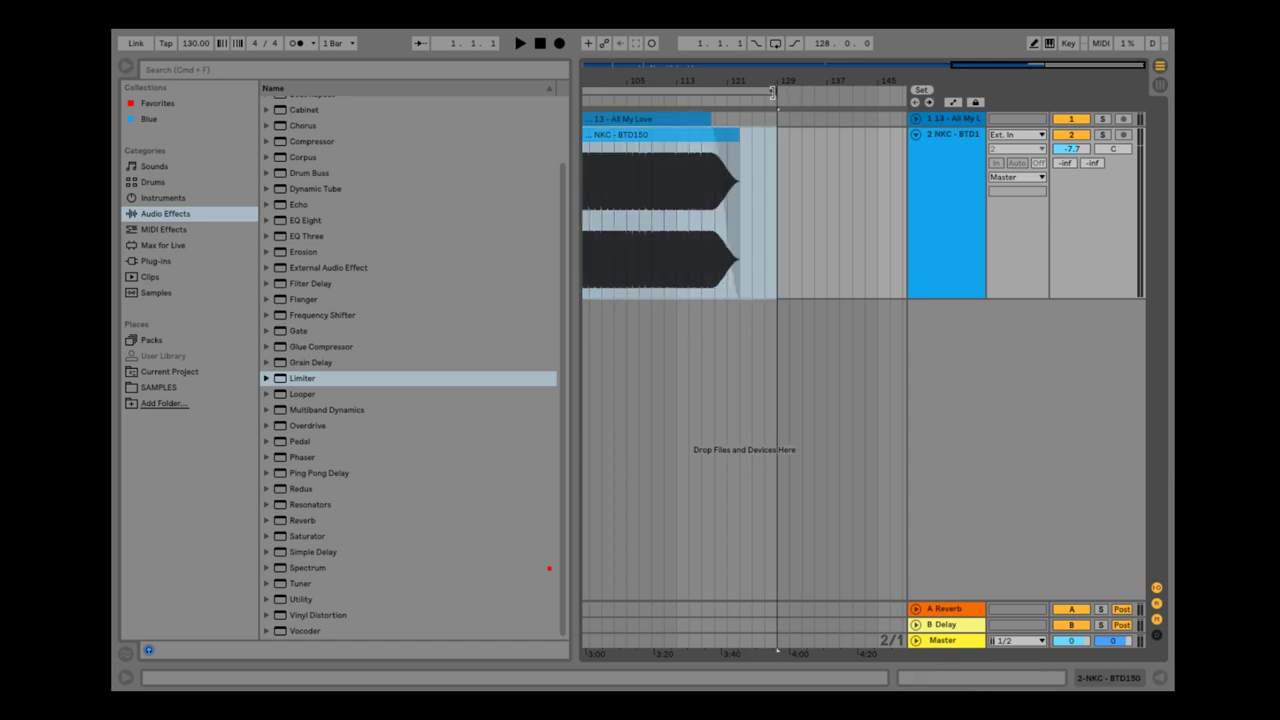
left_click(206, 38)
left_click(250, 252)
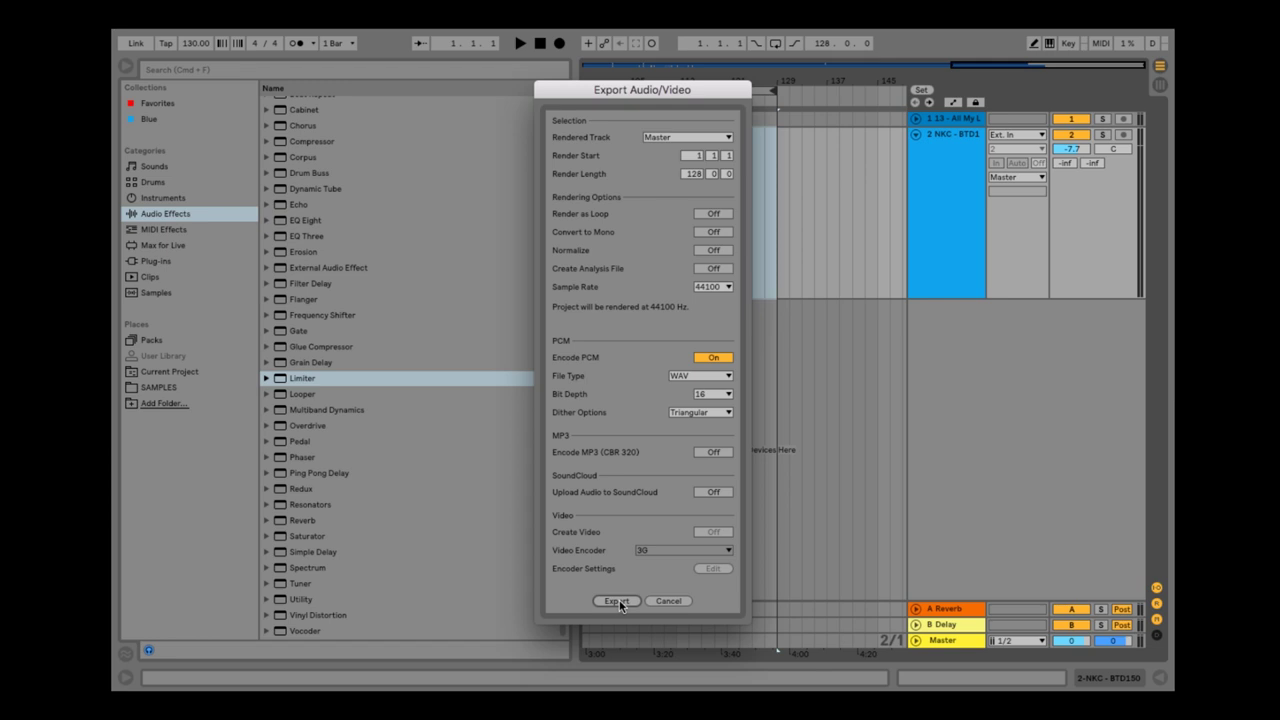
left_click(714, 454)
left_click(617, 602)
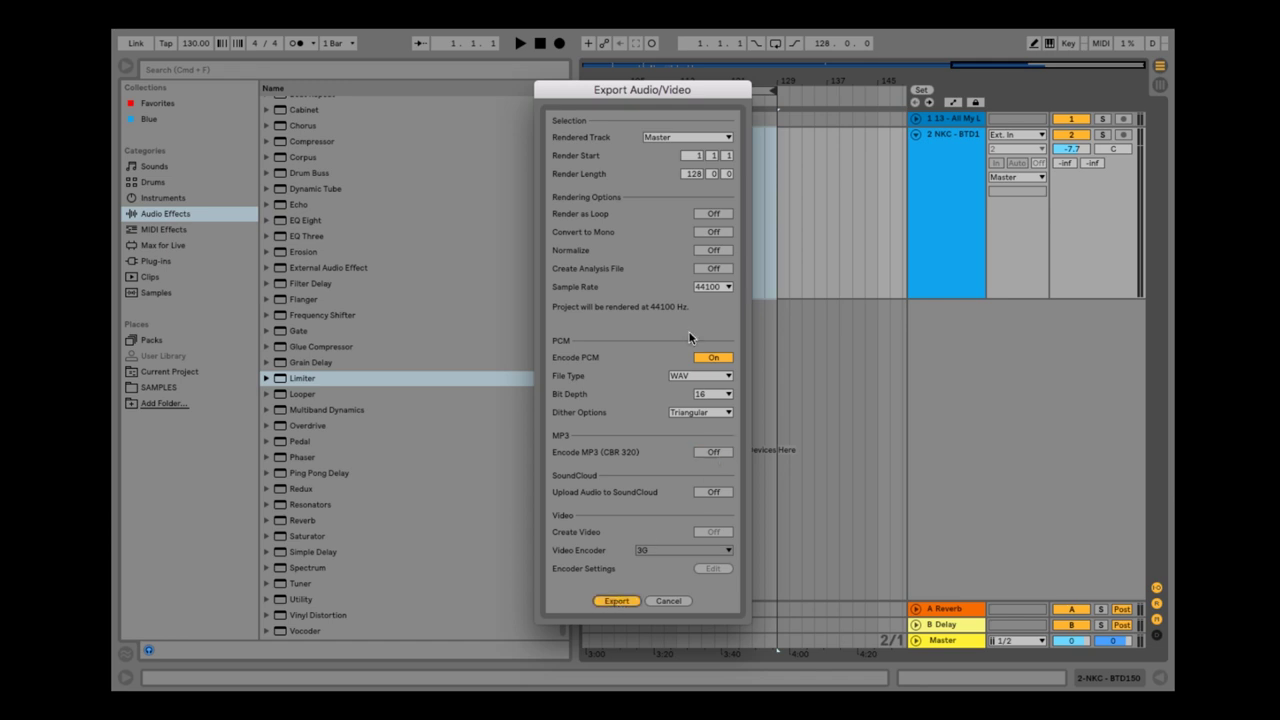